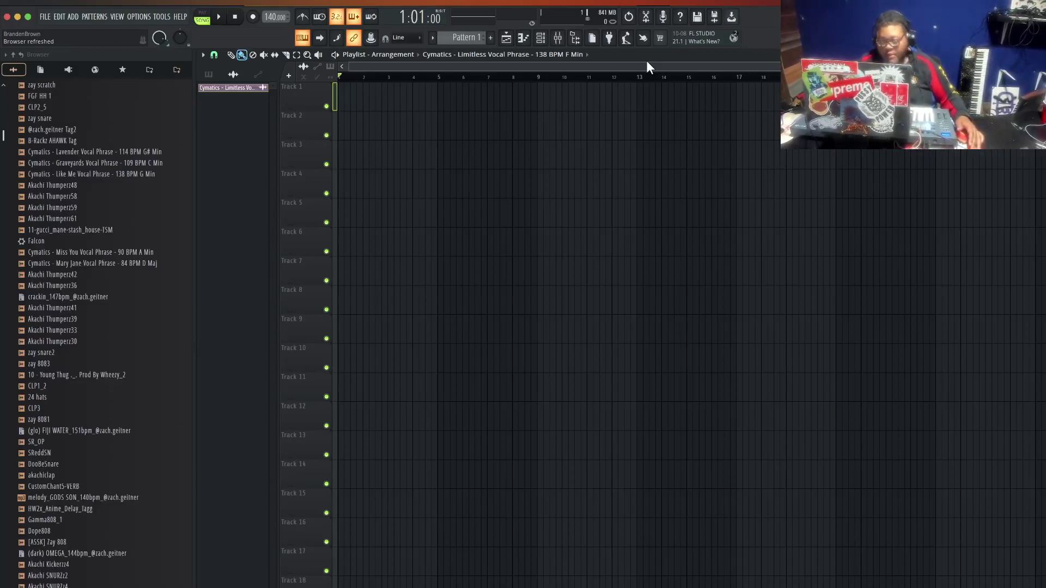
- Delete the Cymatics vocal phrase channel from the channel rack
left_click(541, 40)
right_click(347, 253)
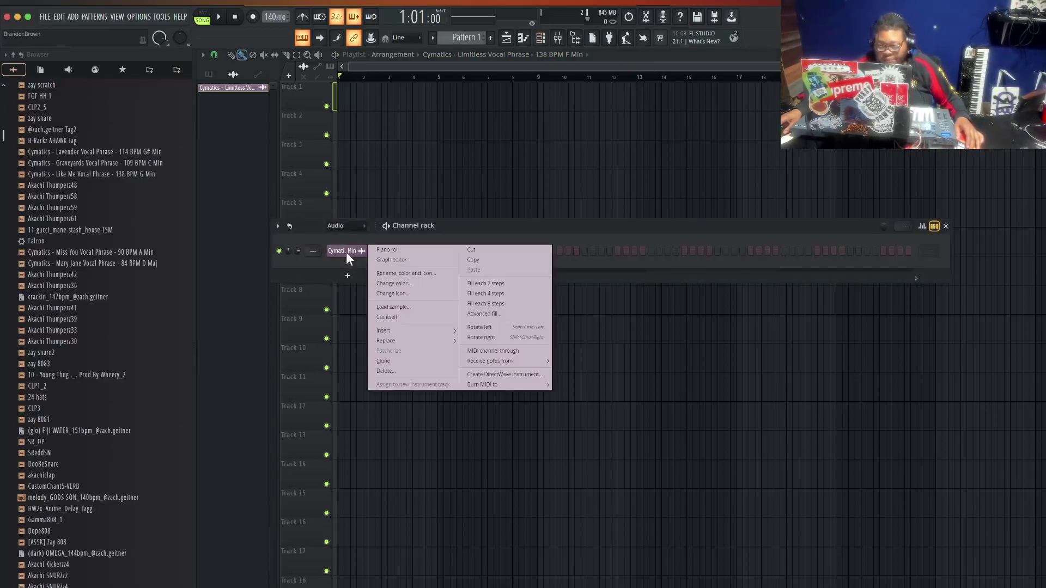
left_click(391, 371)
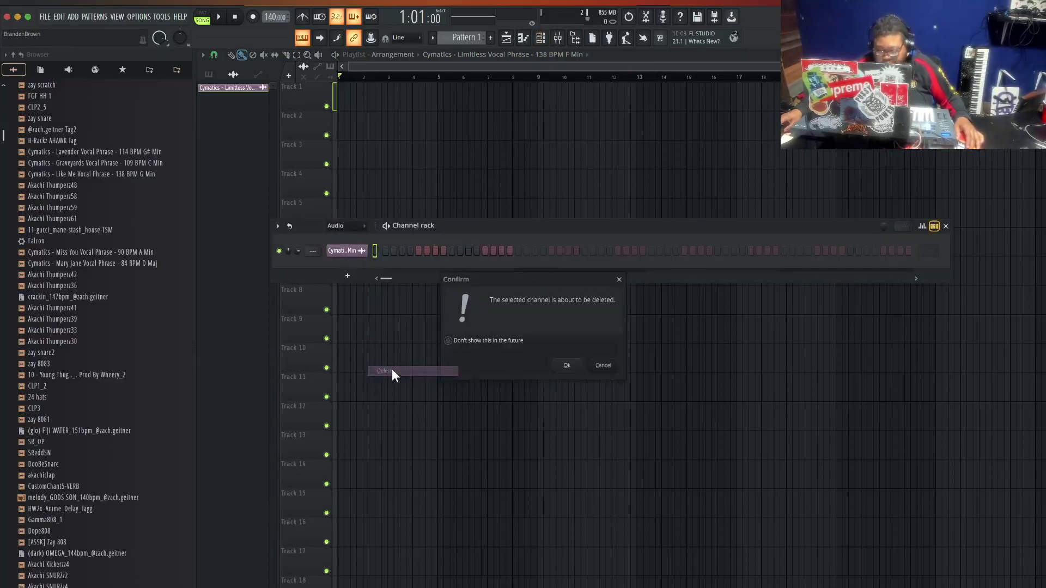
left_click(565, 367)
- Replace the default Sampler channel in the channel rack with the MiniFreak V instrument
right_click(346, 255)
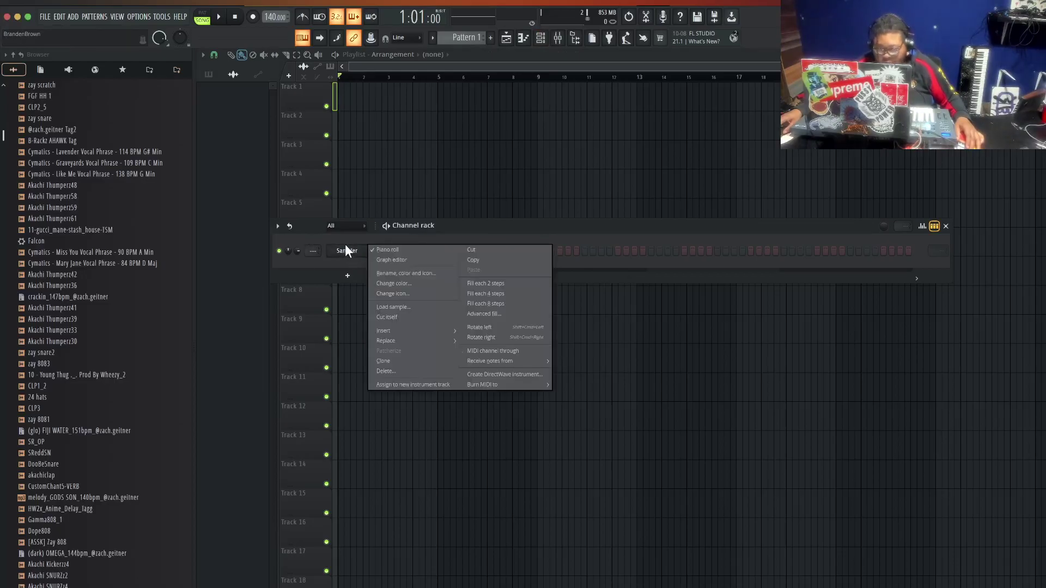
mouse_move(391, 337)
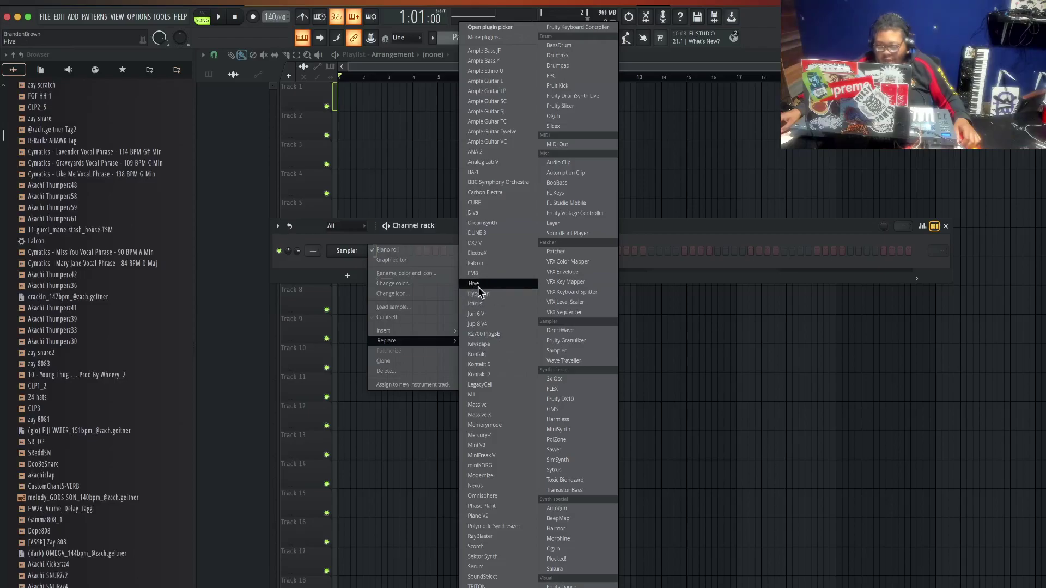
left_click(481, 457)
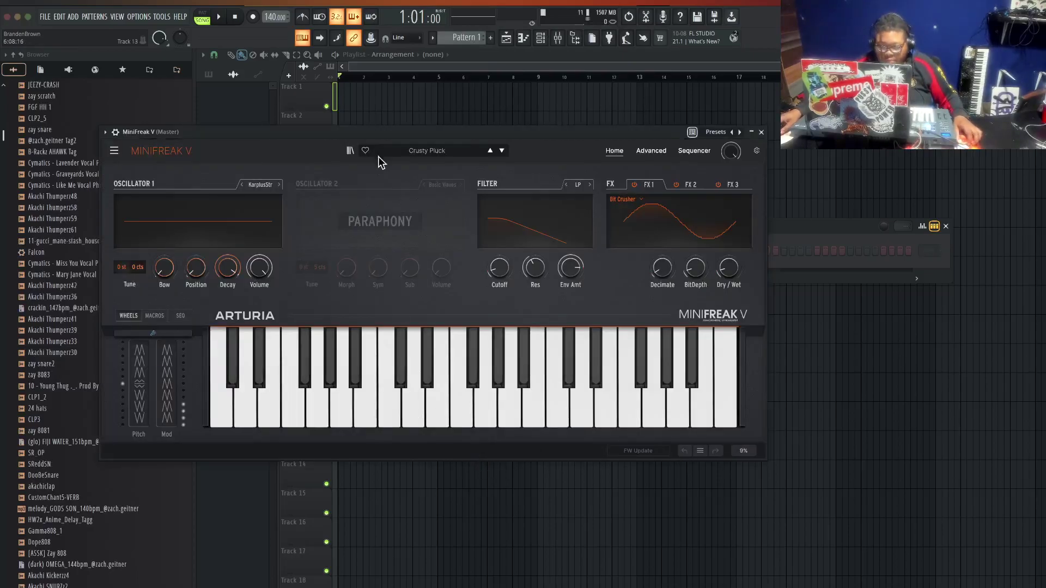
- Audition MiniFreak V's Keys presets starting from Fonkey and load Freaklitzer
left_click(414, 151)
mouse_move(398, 213)
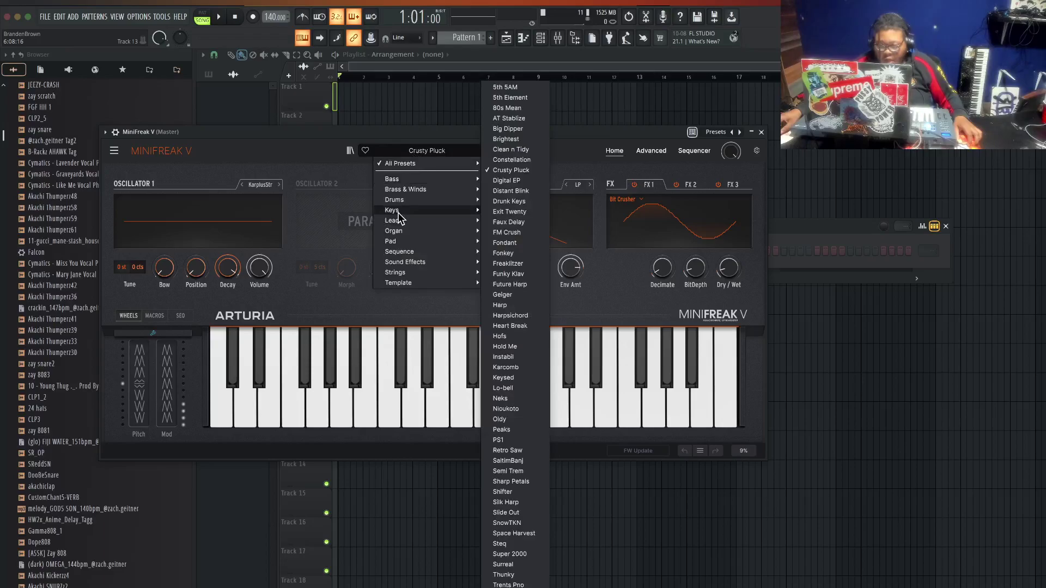
left_click(504, 253)
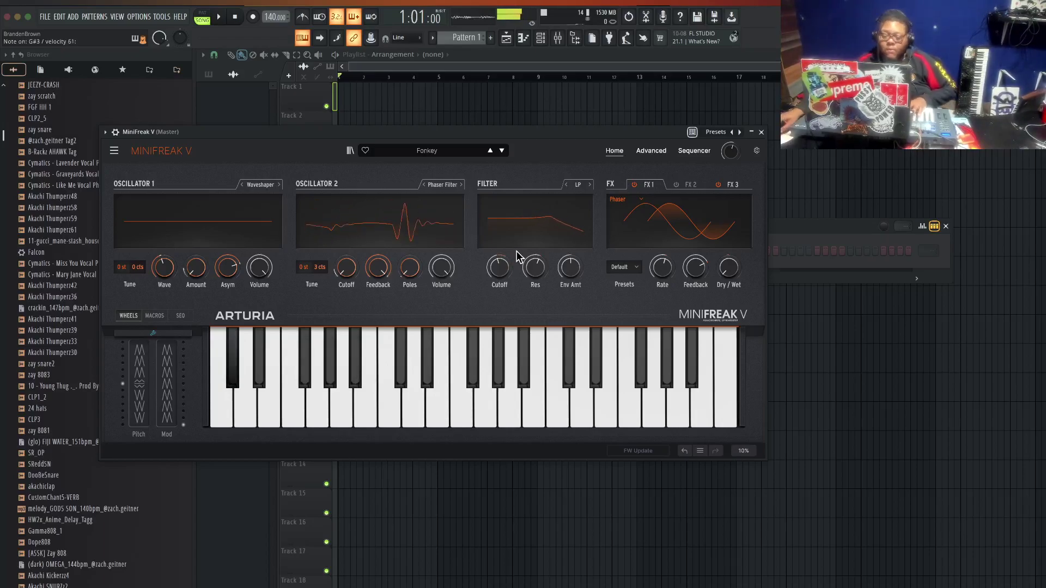
left_click(501, 151)
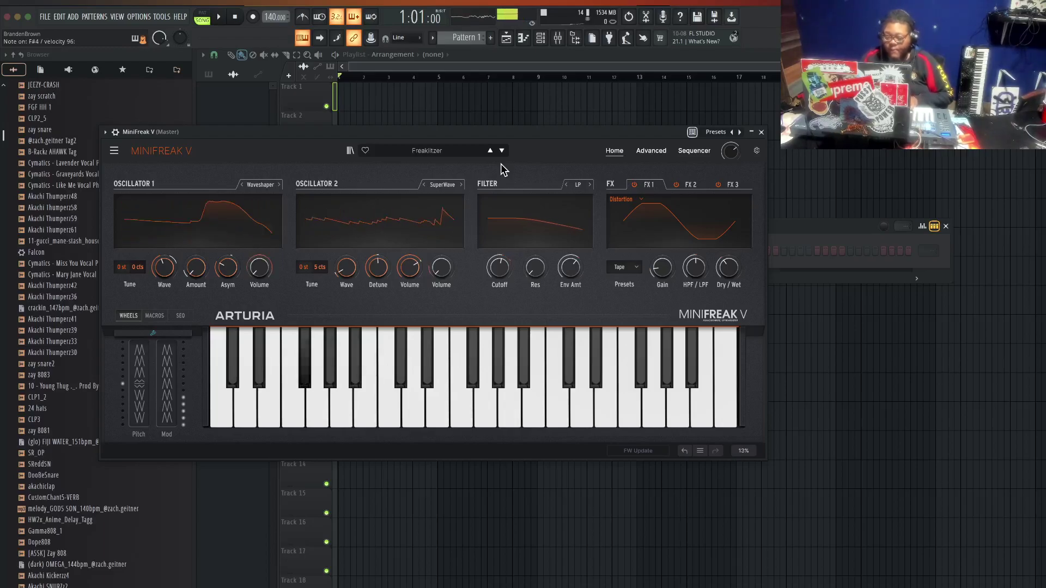
- Set the project tempo to 156 BPM and record an eight-bar MiniFreak V melody into Pattern 1
left_click_drag(280, 21, 280, 12)
left_click(236, 17)
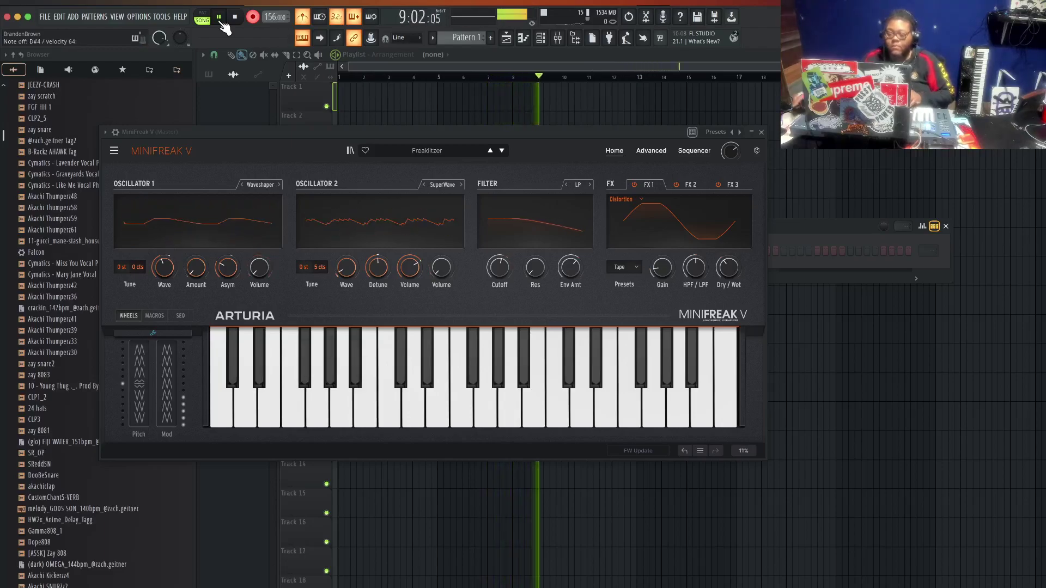
left_click(253, 18)
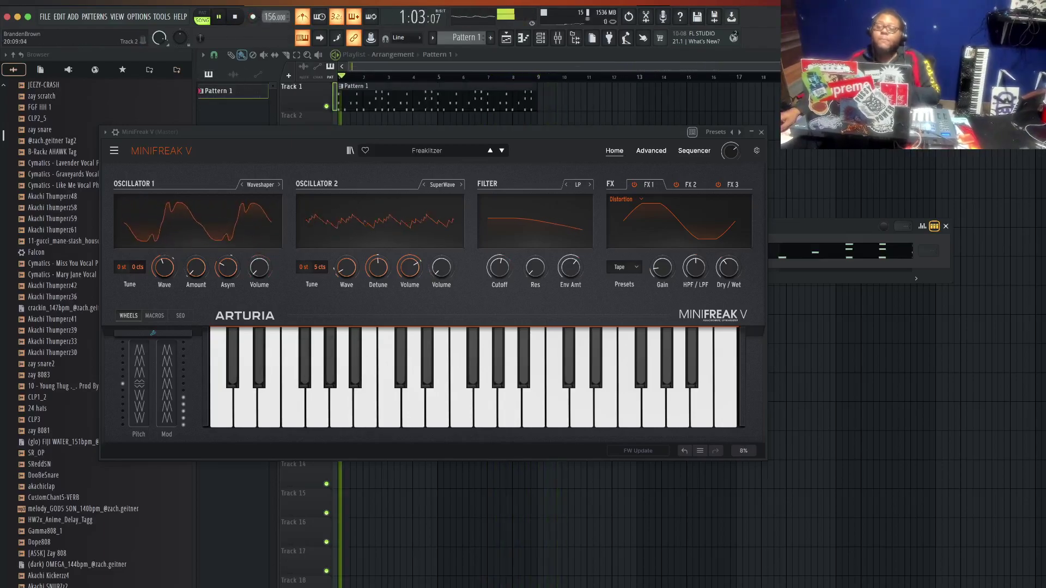
left_click(760, 132)
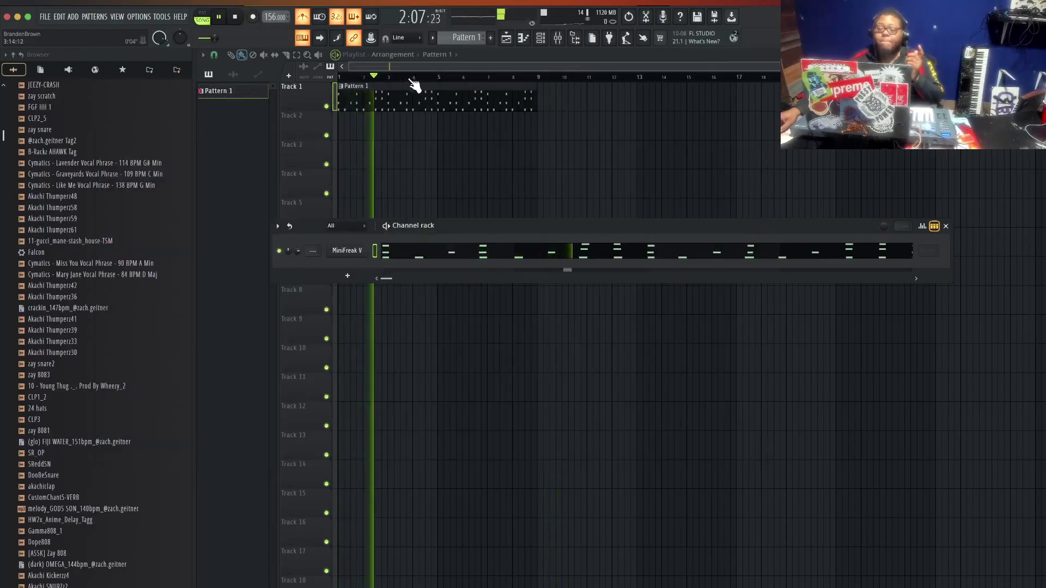
- Set the piano roll snap to Step for Pattern 1's MiniFreak V melody and quantize the recorded notes
double_click(504, 99)
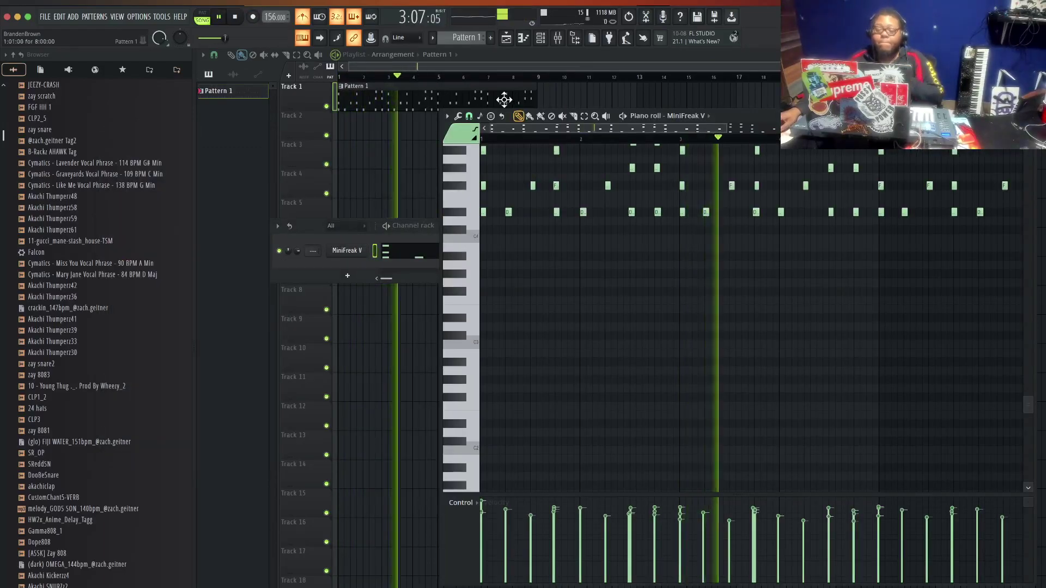
left_click(469, 116)
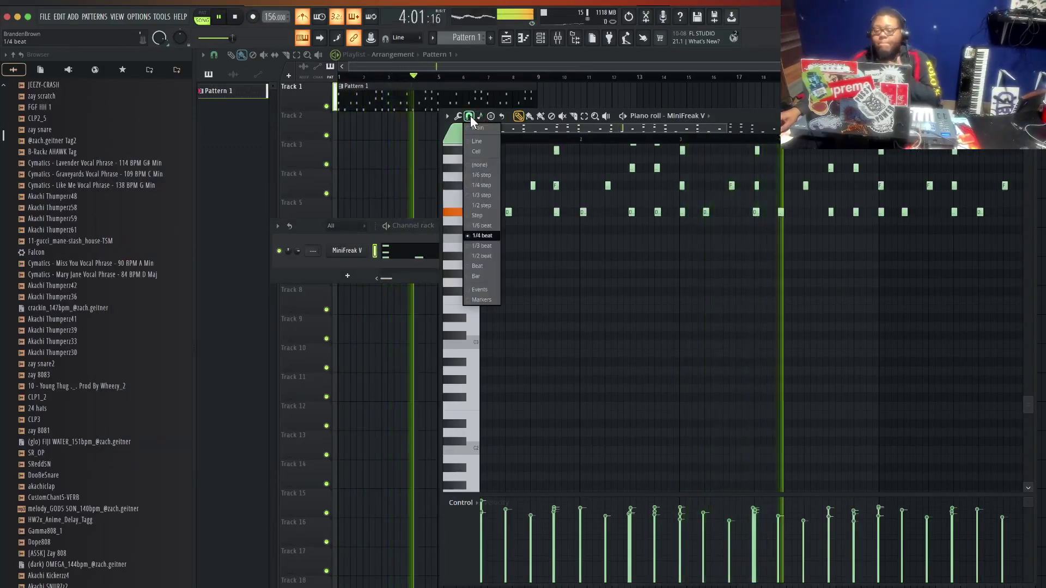
left_click(481, 214)
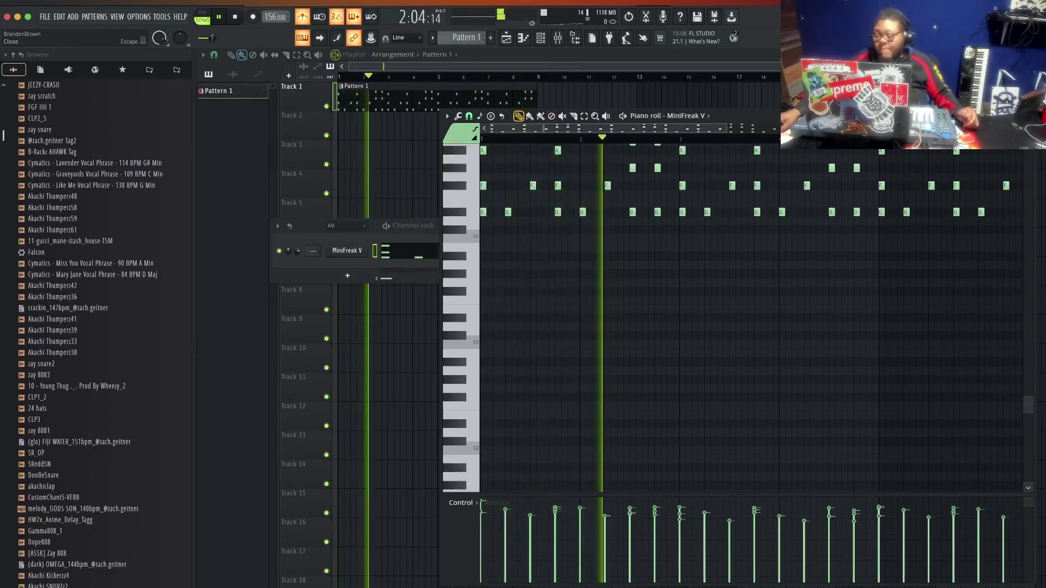
key("F7")
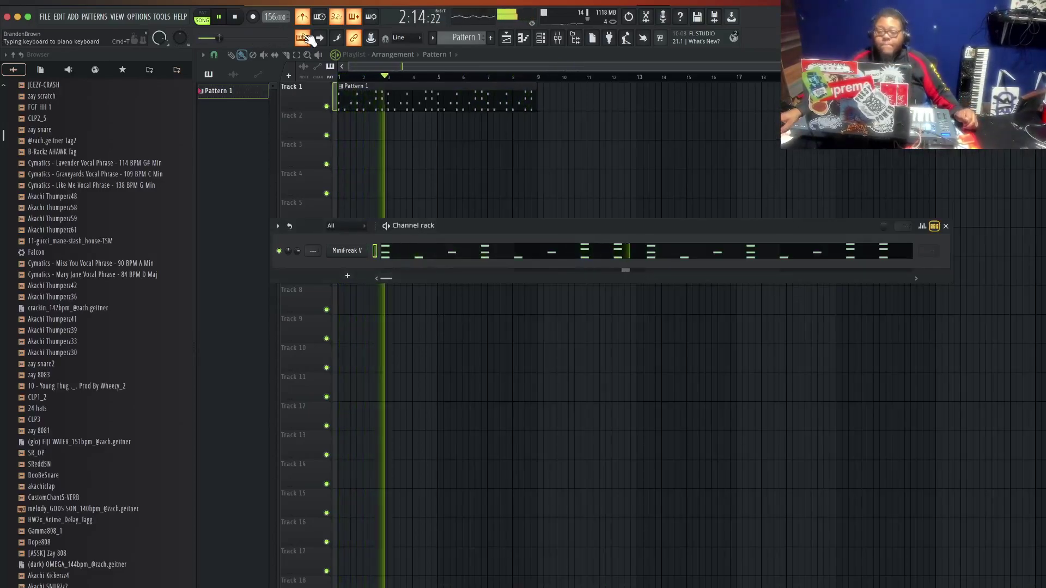
- Clone the MiniFreak V channel, audition its Keys presets from Karcomb and load Keysed on the clone
right_click(348, 251)
left_click(389, 349)
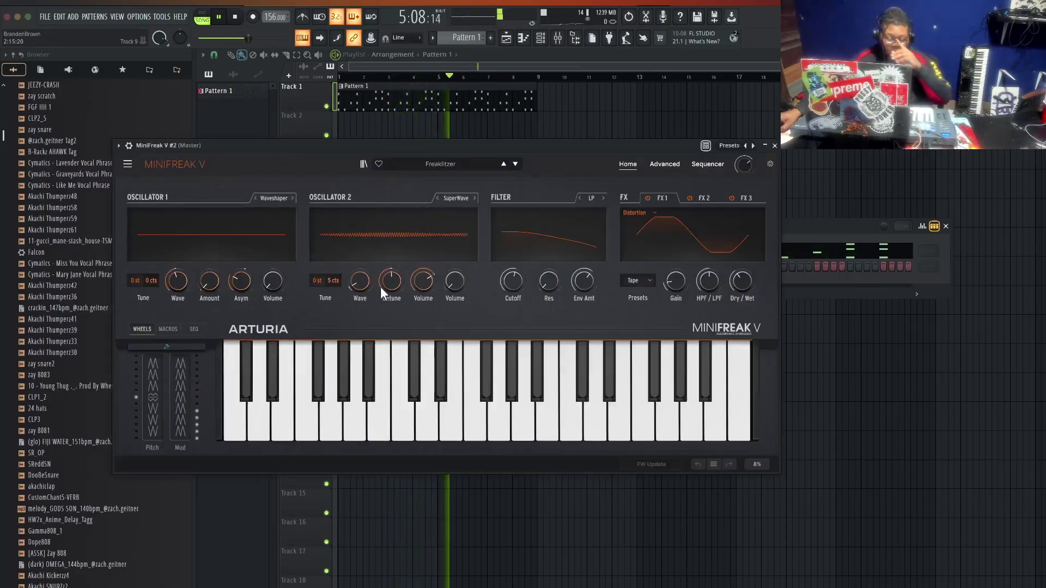
left_click(419, 164)
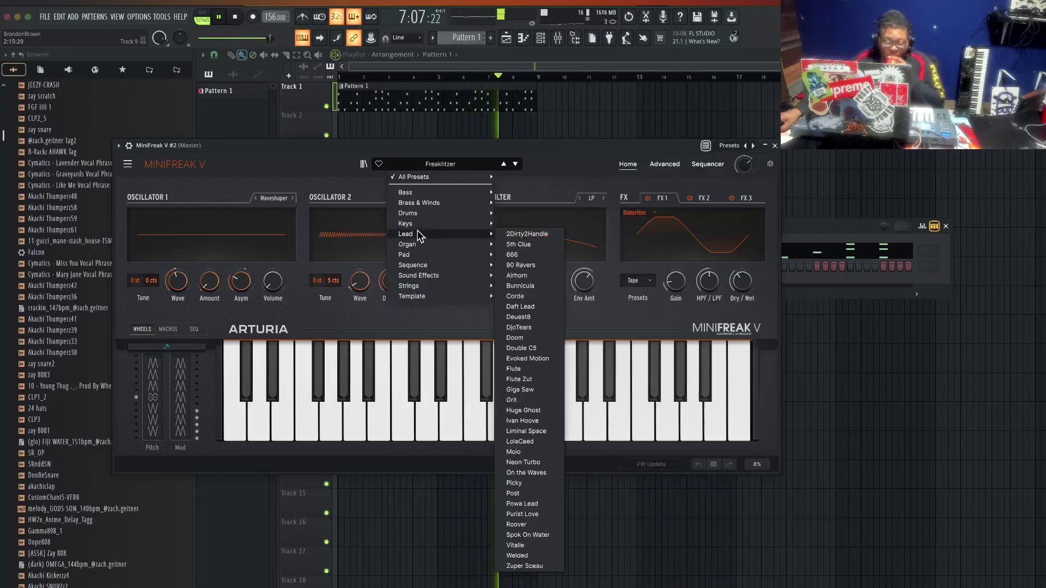
mouse_move(419, 227)
left_click(520, 367)
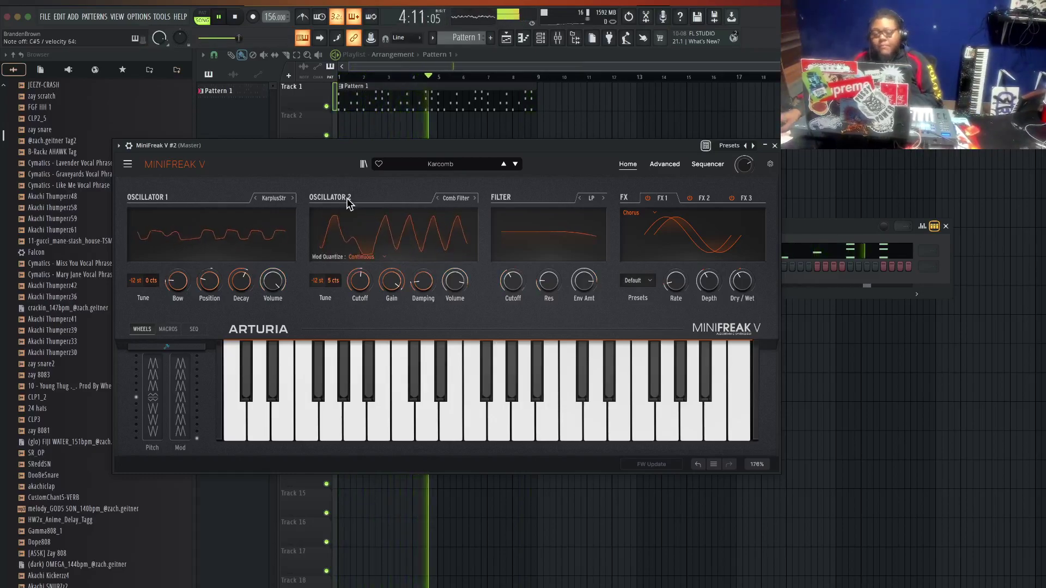
left_click(515, 165)
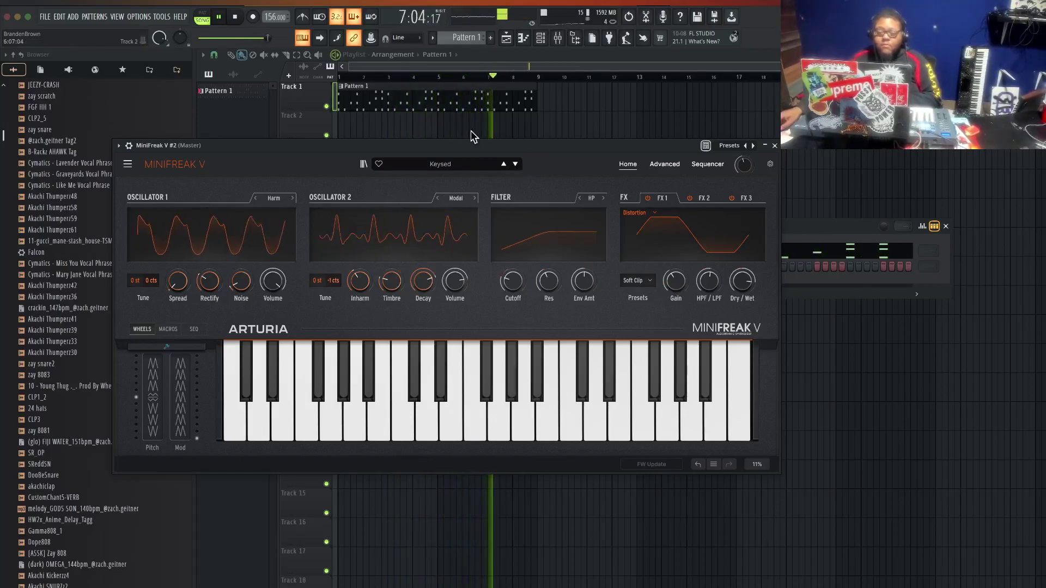
- Record a second eight-bar melody with the Keysed sound into Pattern 1 and close the instrument window
left_click(236, 17)
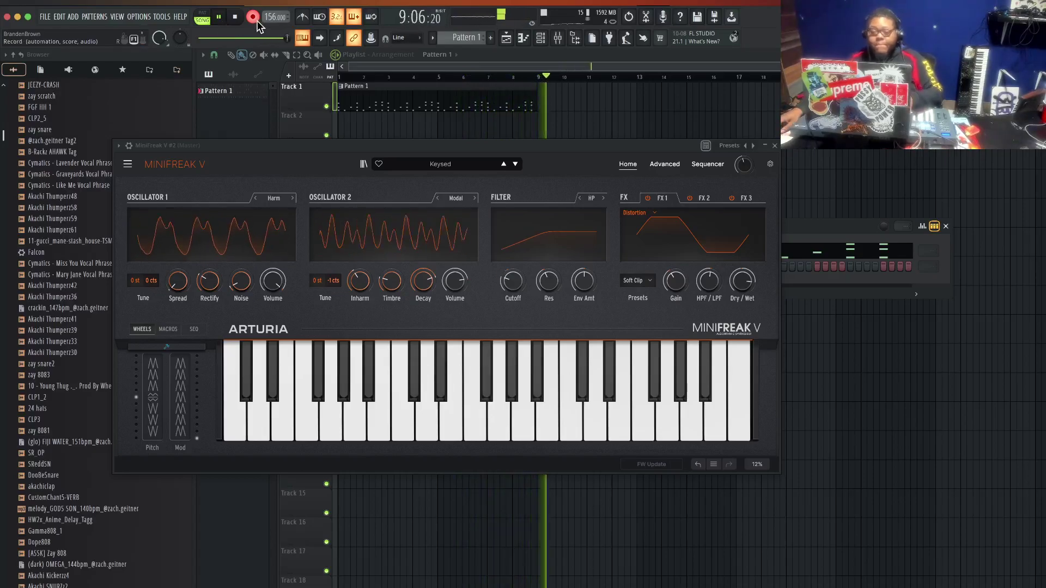
key("space")
key("space")
left_click(775, 146)
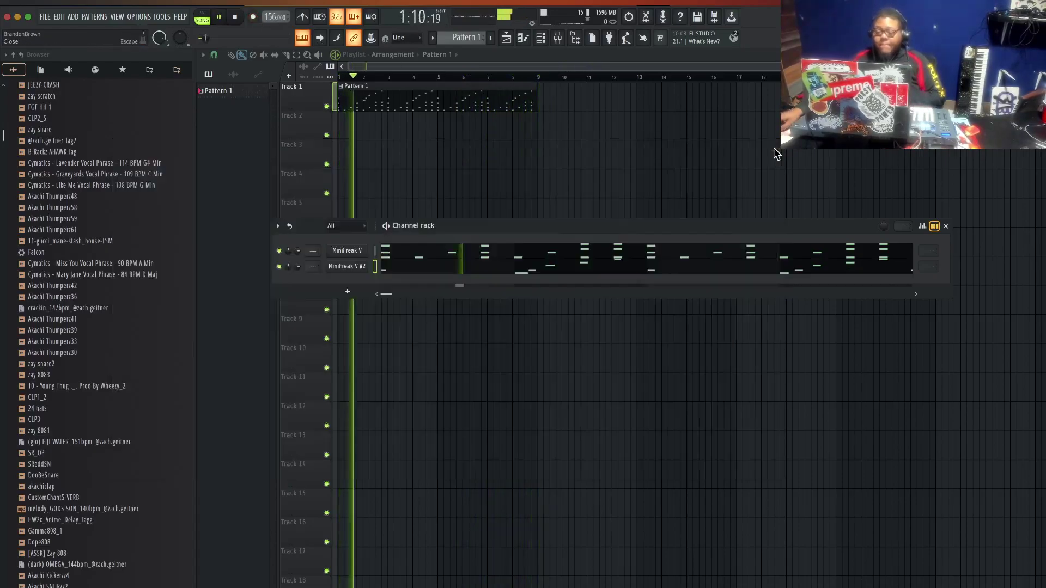
- Set the piano roll snap to 1/4 beat for the MiniFreak V #2 part and quantize its notes
left_click(520, 269)
scroll(516, 218, "up", 5)
scroll(514, 140, "down", 3)
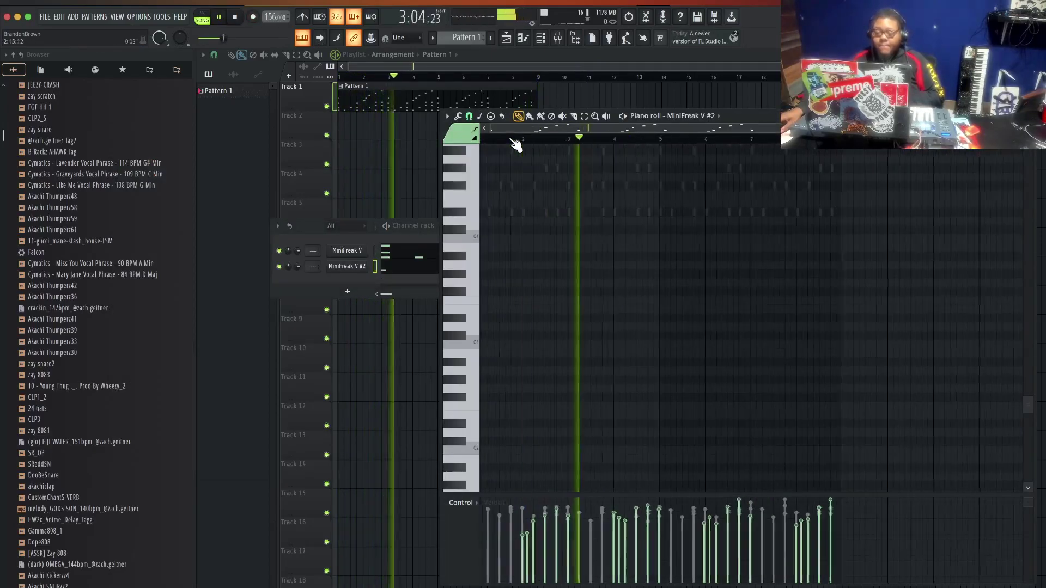
scroll(599, 174, "up", 1)
left_click(469, 116)
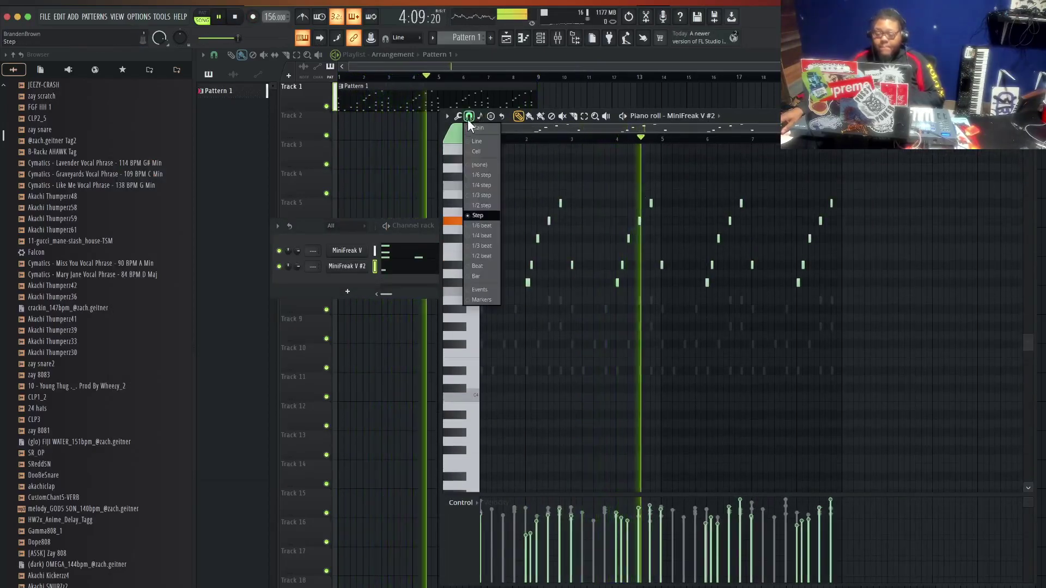
left_click(484, 236)
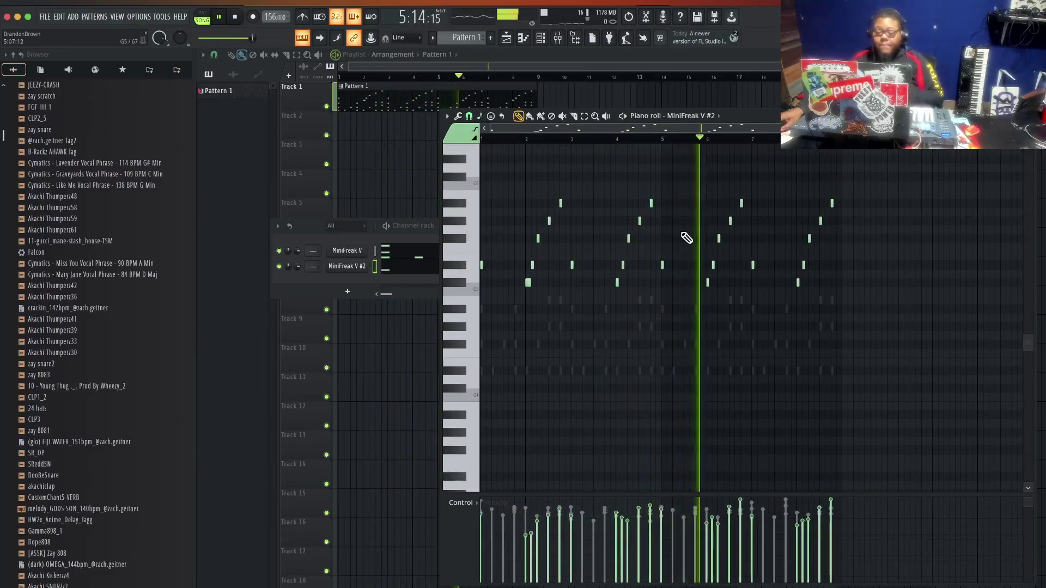
key("F7")
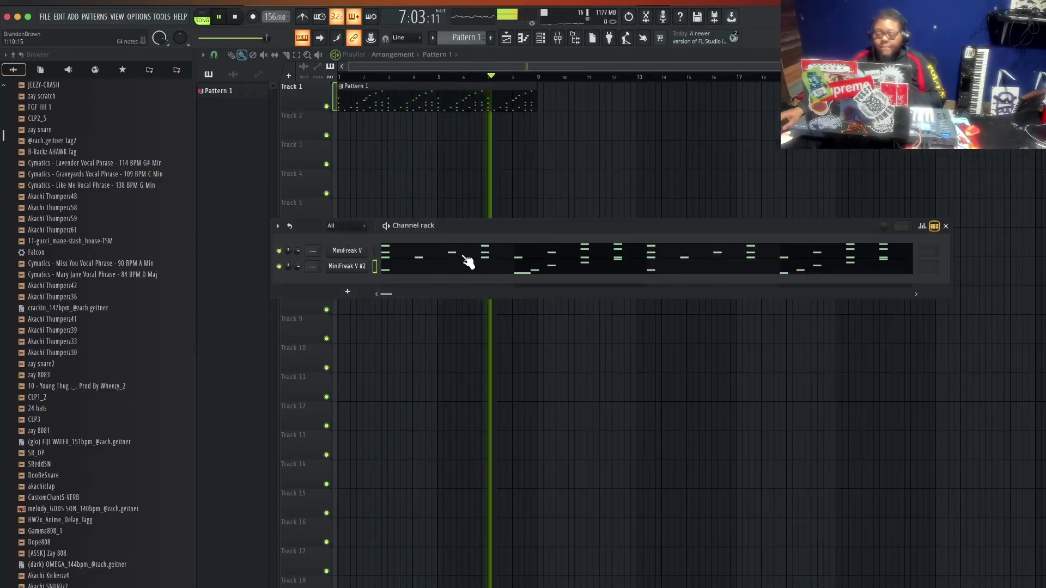
- Load the Kross Klang pad preset on a new clone of the first MiniFreak V channel and record sustained two-note chords
right_click(345, 250)
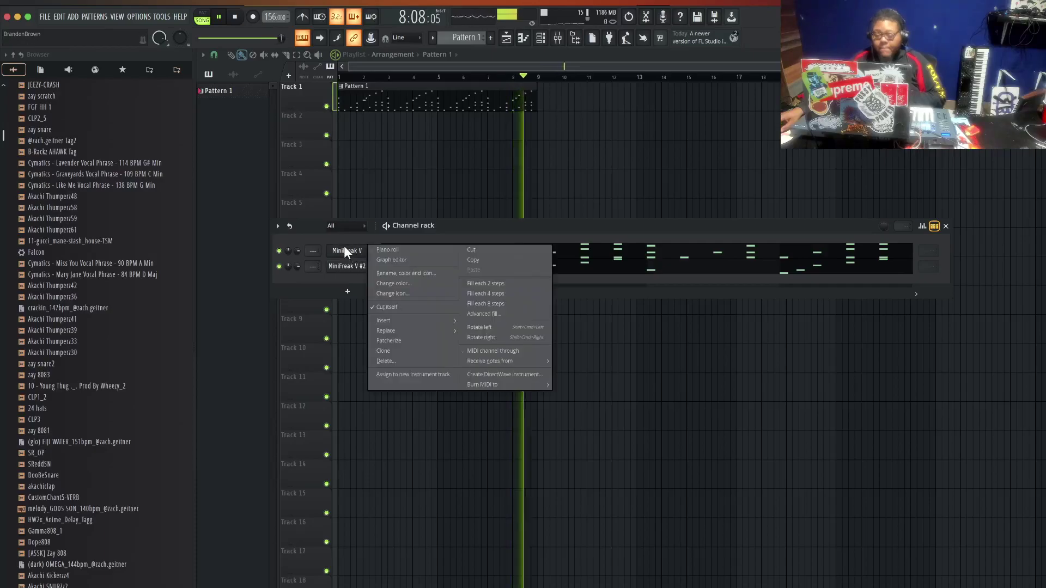
left_click(382, 350)
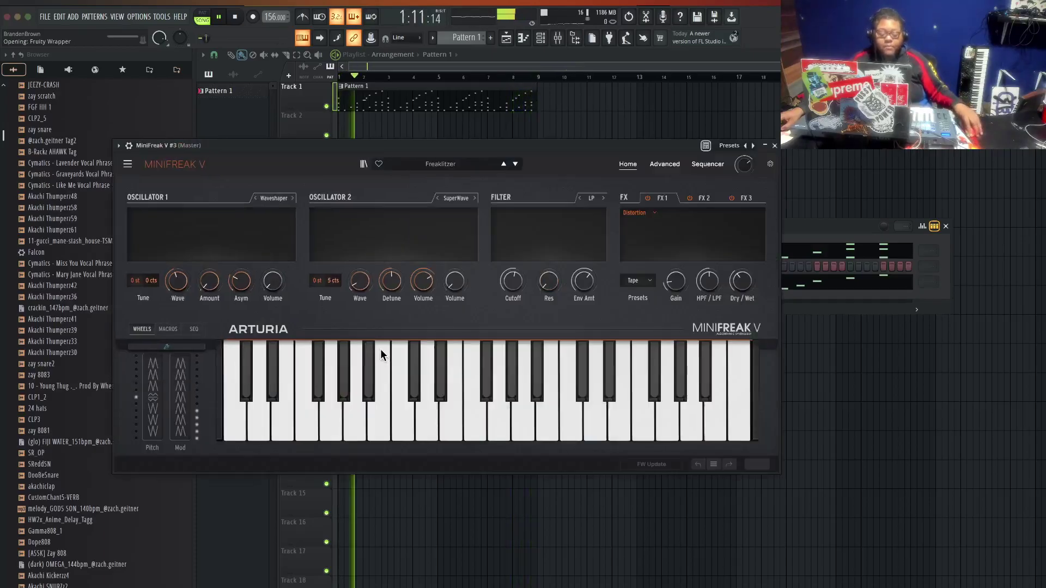
left_click(437, 165)
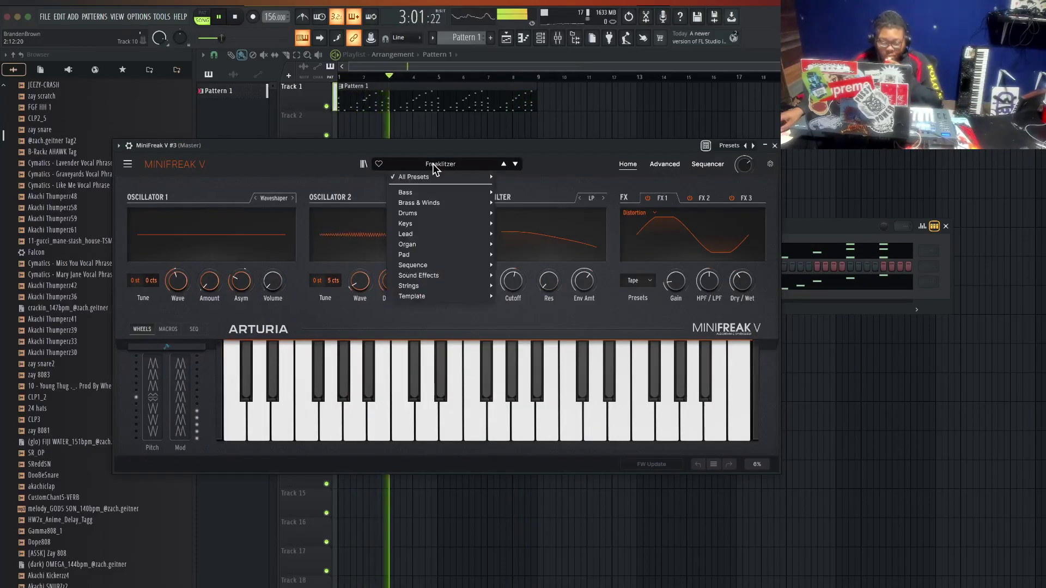
mouse_move(414, 254)
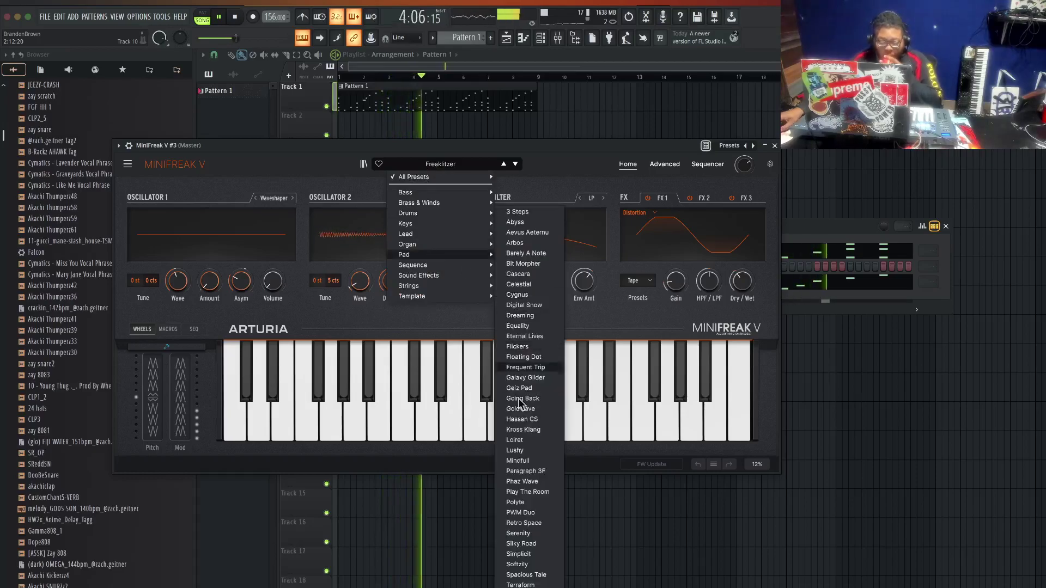
left_click(523, 430)
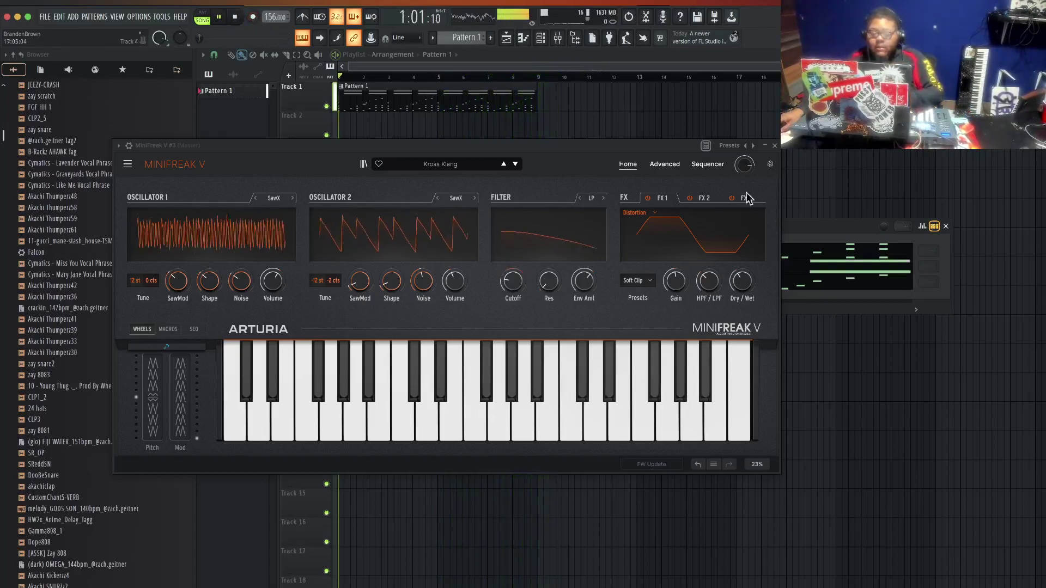
left_click(775, 146)
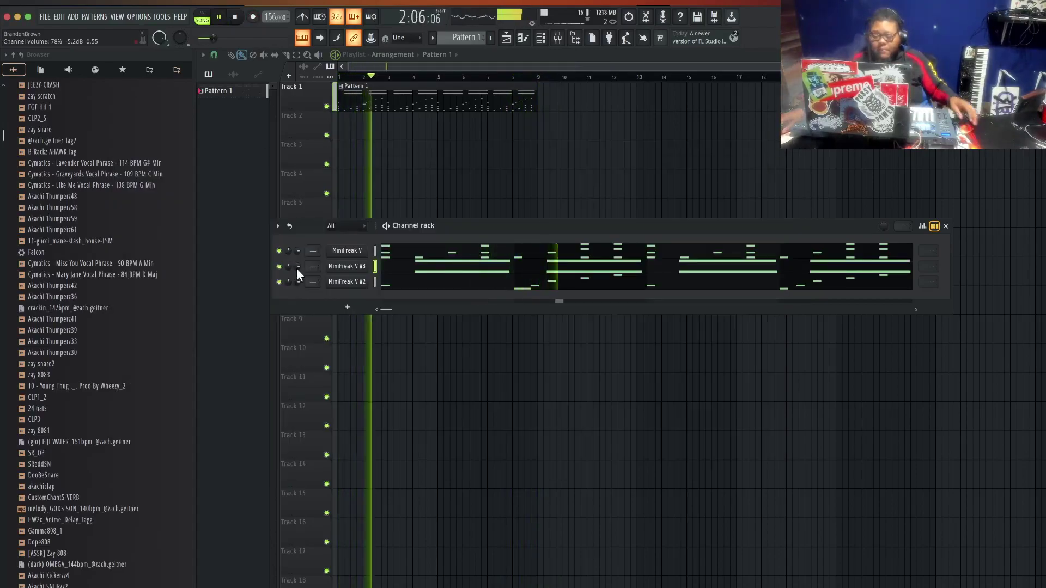
- Clone the MiniFreak V #3 channel and close the clone's instrument window
right_click(347, 265)
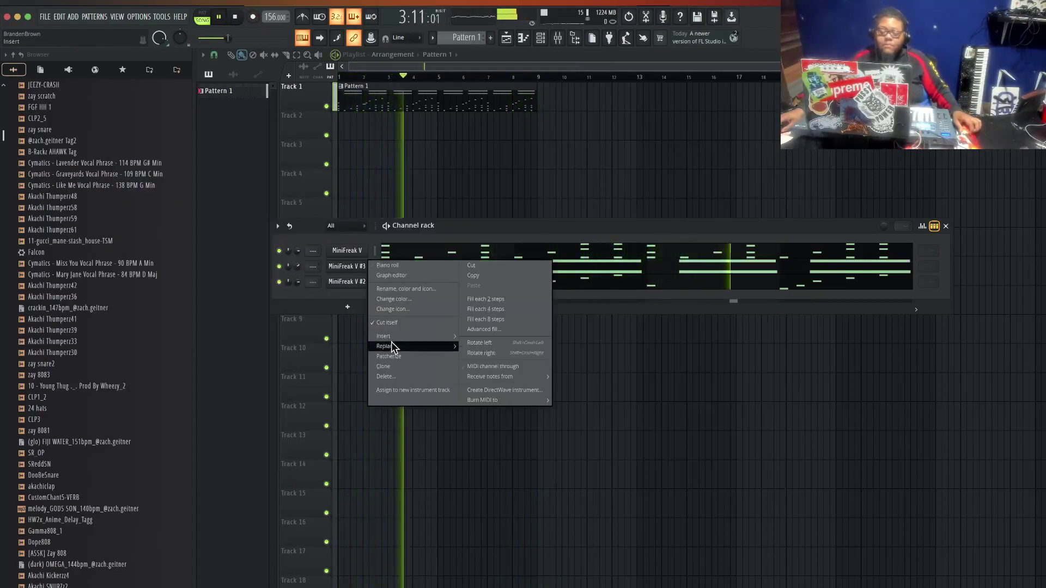
left_click(397, 369)
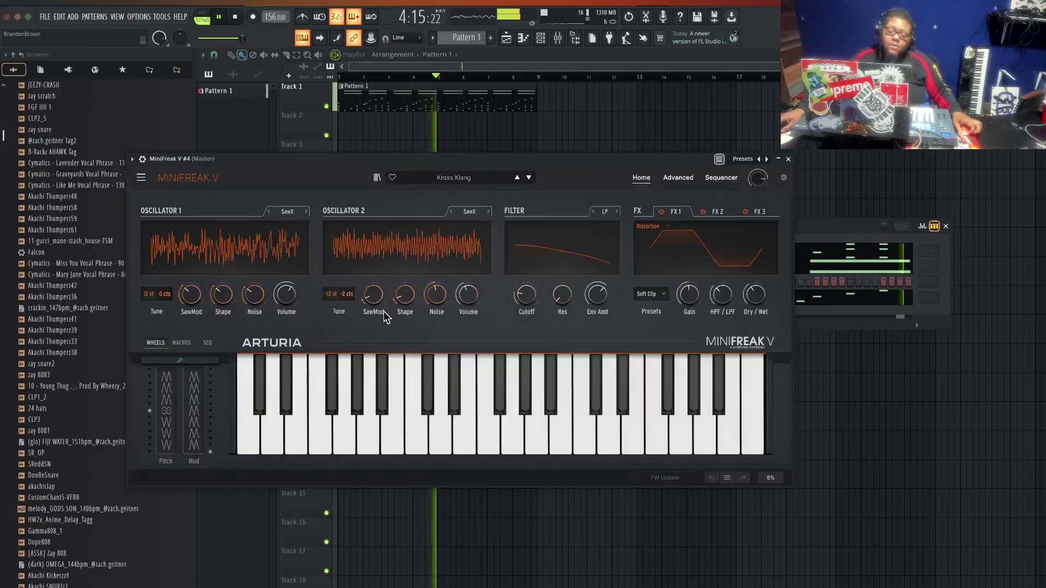
left_click(787, 158)
- Quantize the MiniFreak V #3 chord notes with a 1/4 beat piano roll snap and set the global snap to Step
left_click(608, 265)
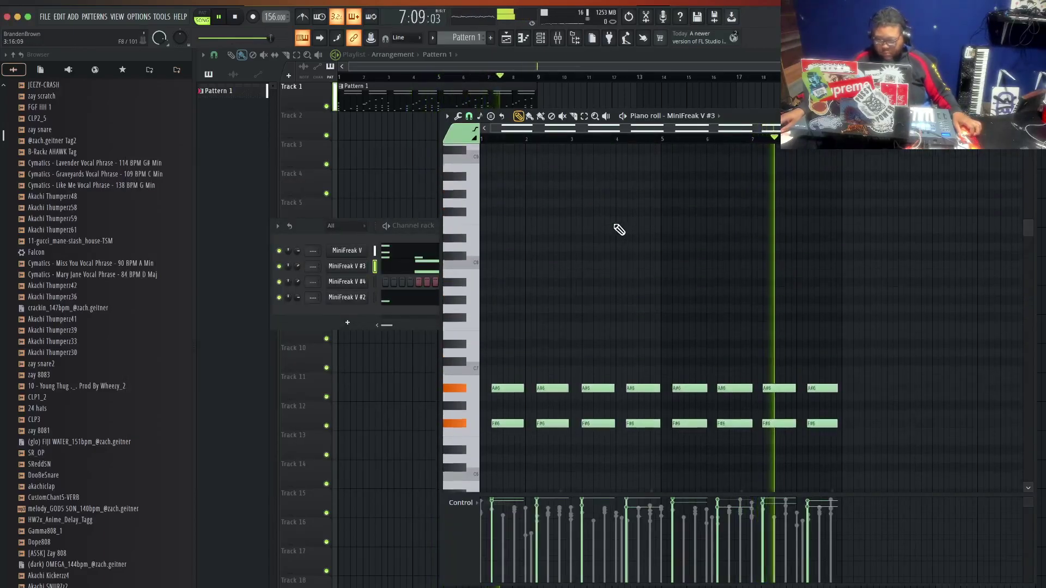
left_click(469, 116)
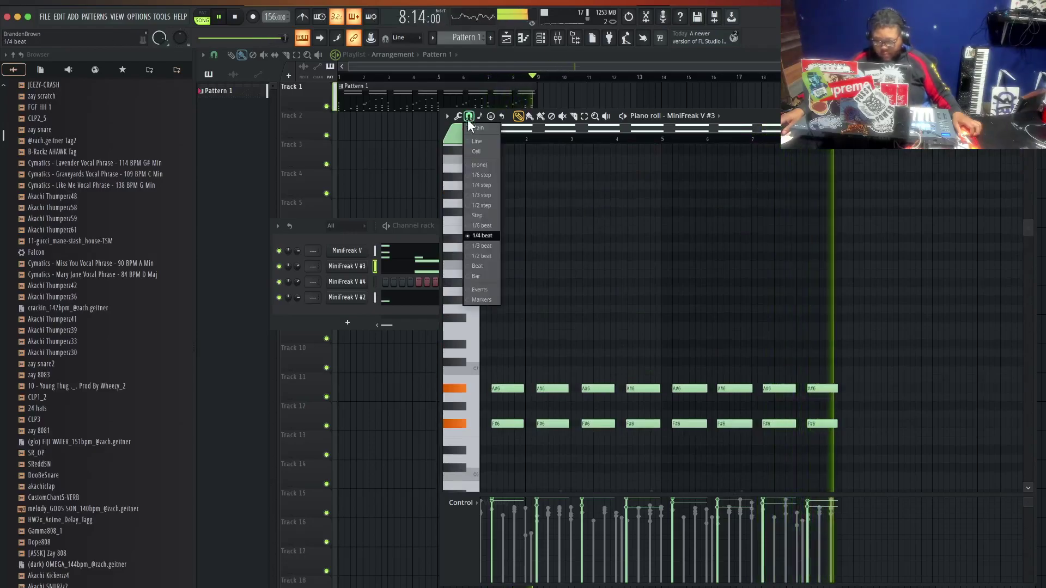
left_click(490, 240)
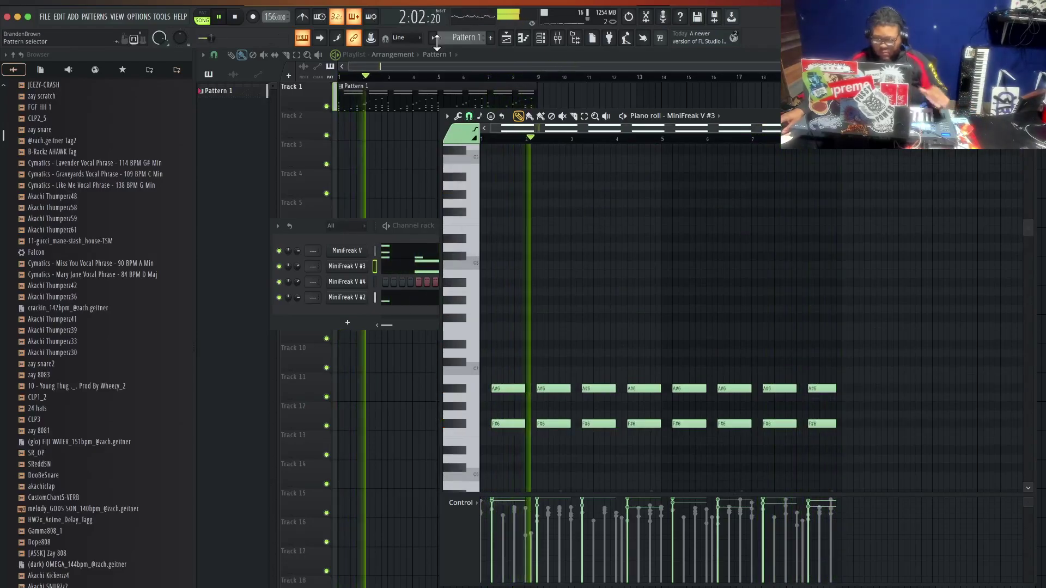
left_click(409, 40)
left_click(409, 122)
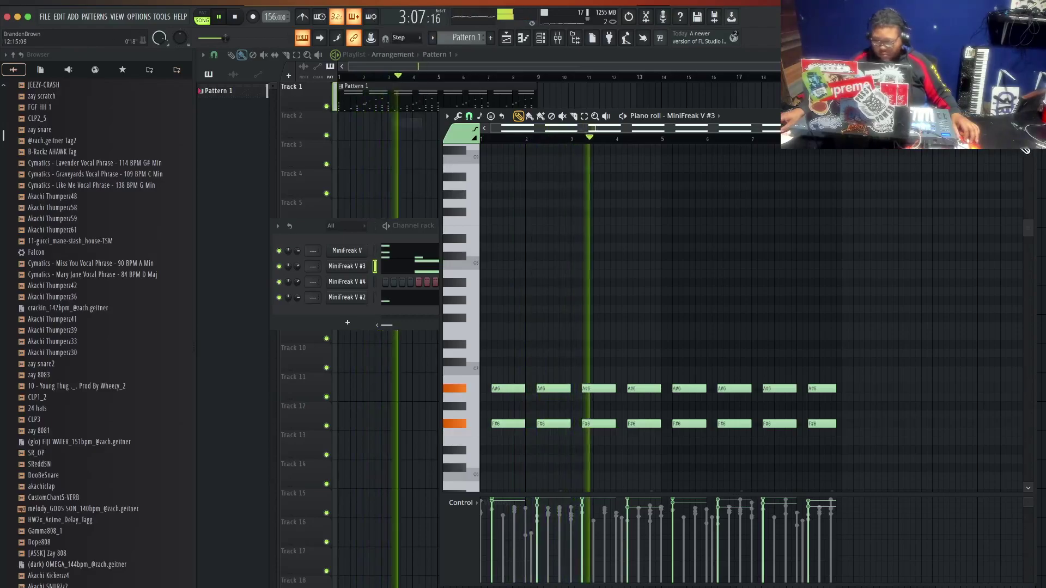
left_click(1024, 116)
left_click(1038, 54)
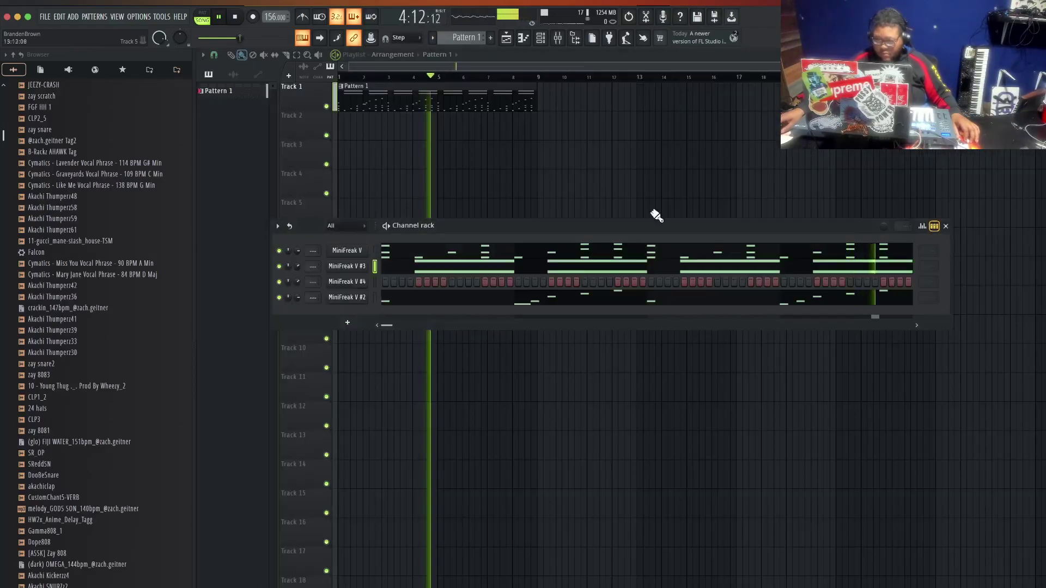
- Load the Double C5 lead preset on MiniFreak V #4 and record an eight-bar melody with it into Pattern 1
left_click(375, 281)
left_click(364, 282)
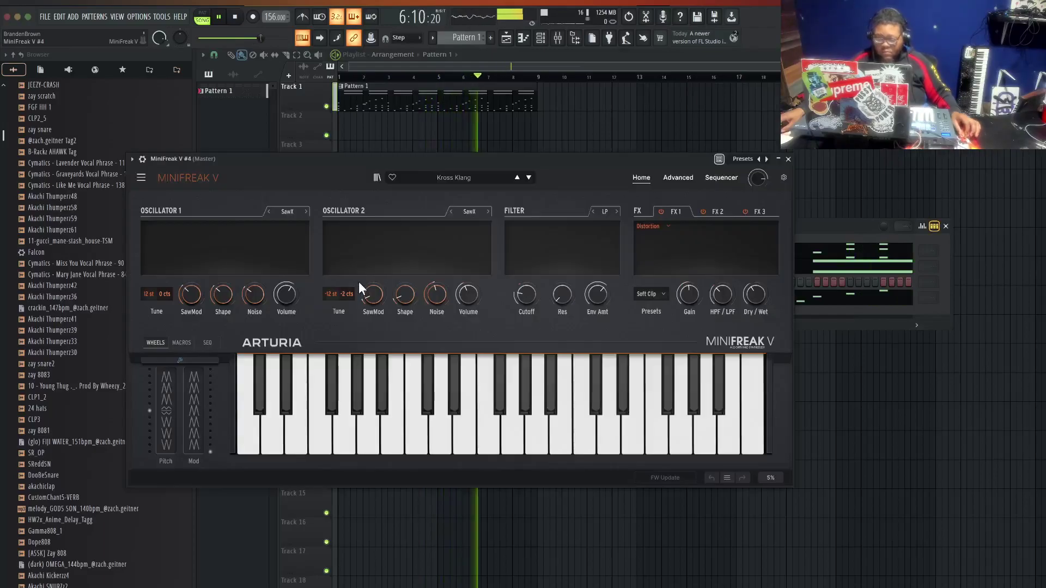
left_click(435, 177)
mouse_move(429, 239)
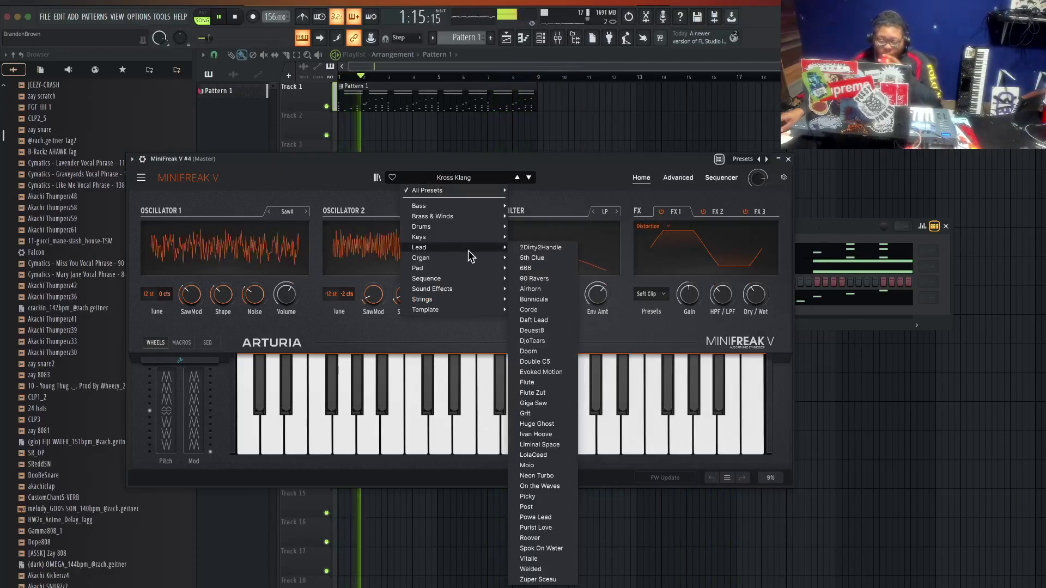
left_click(536, 342)
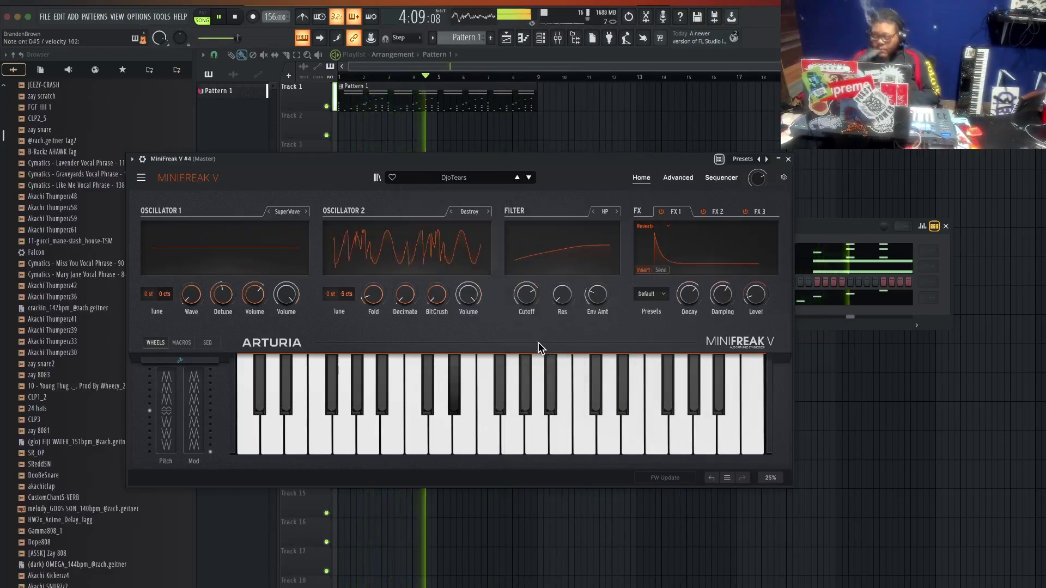
left_click(529, 177)
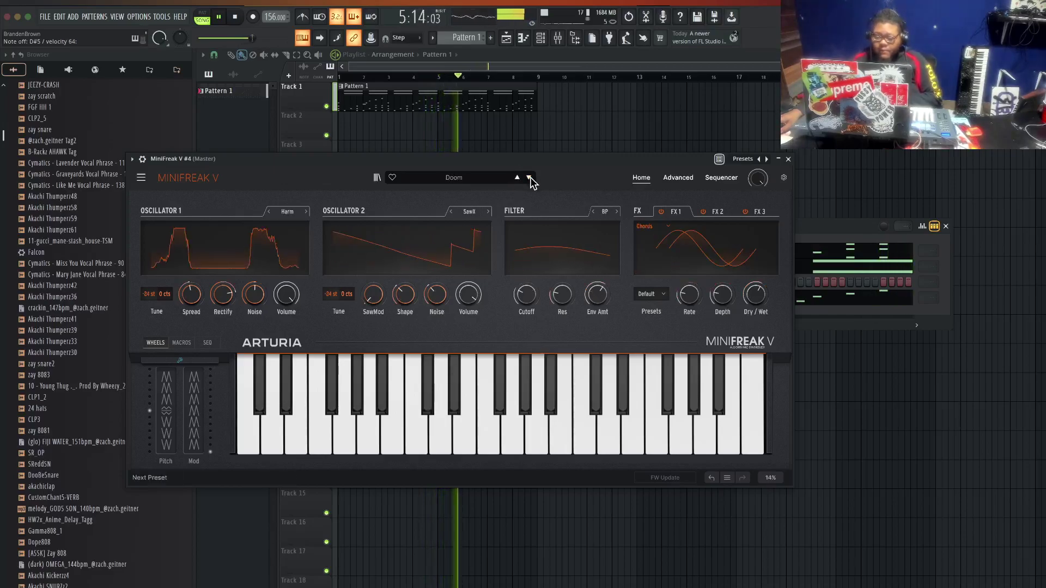
left_click(529, 177)
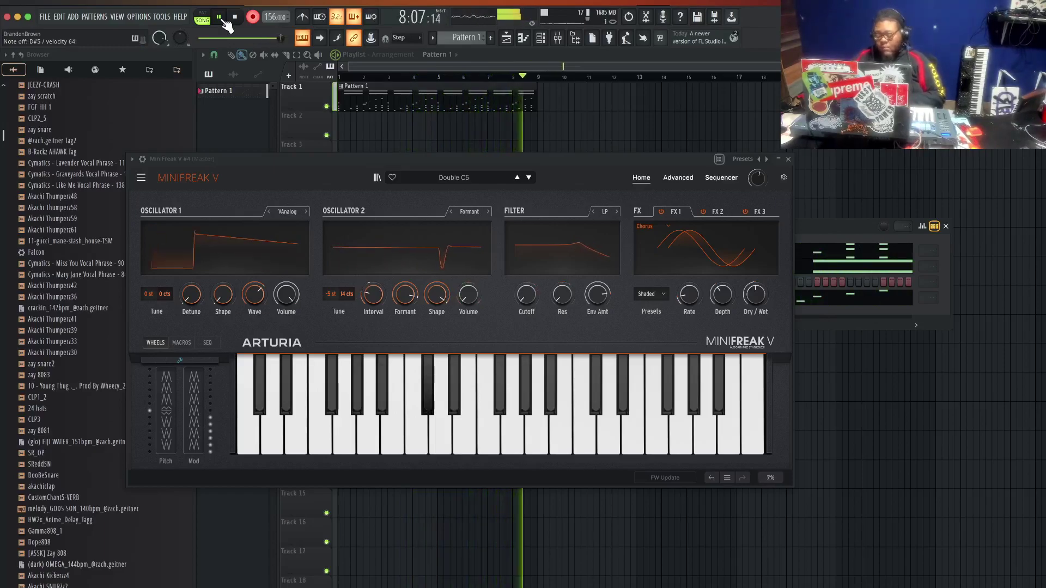
left_click(253, 18)
left_click(788, 159)
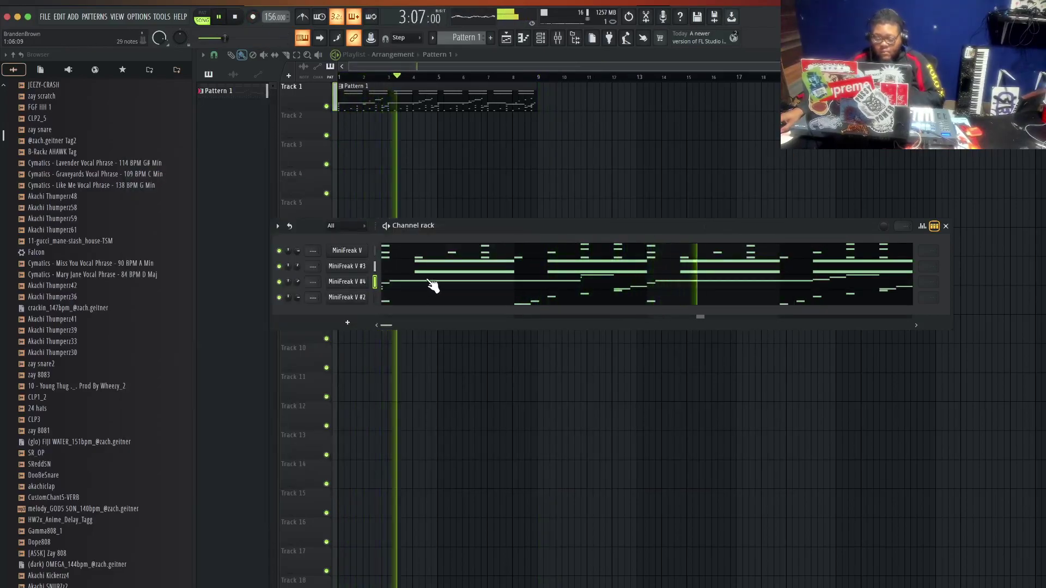
- Move the last note of the MiniFreak V #4 melody up to F5 and lengthen it, then close the piano roll
left_click(412, 287)
scroll(278, 378, "down", 5)
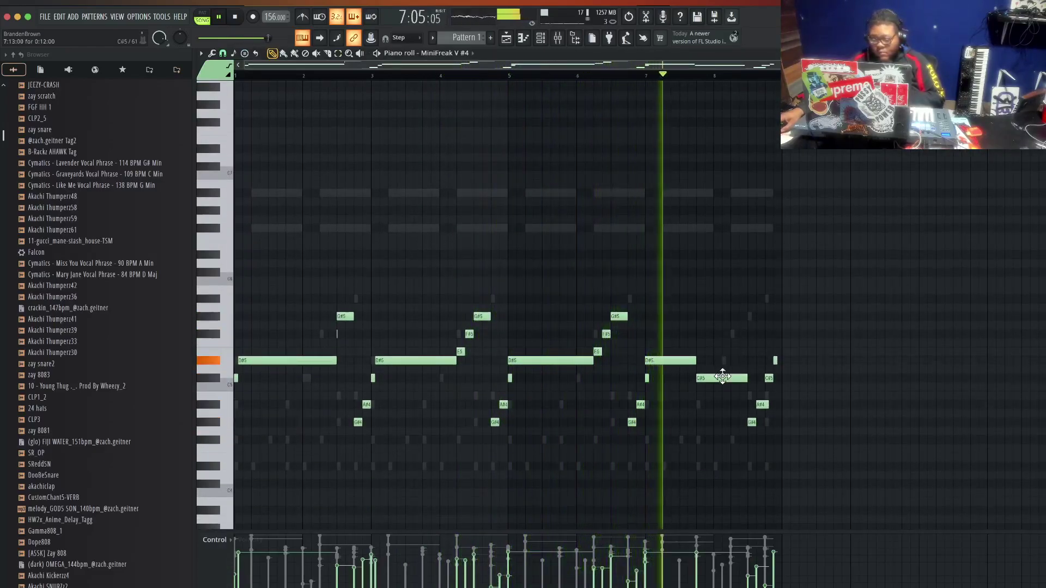
left_click(769, 378)
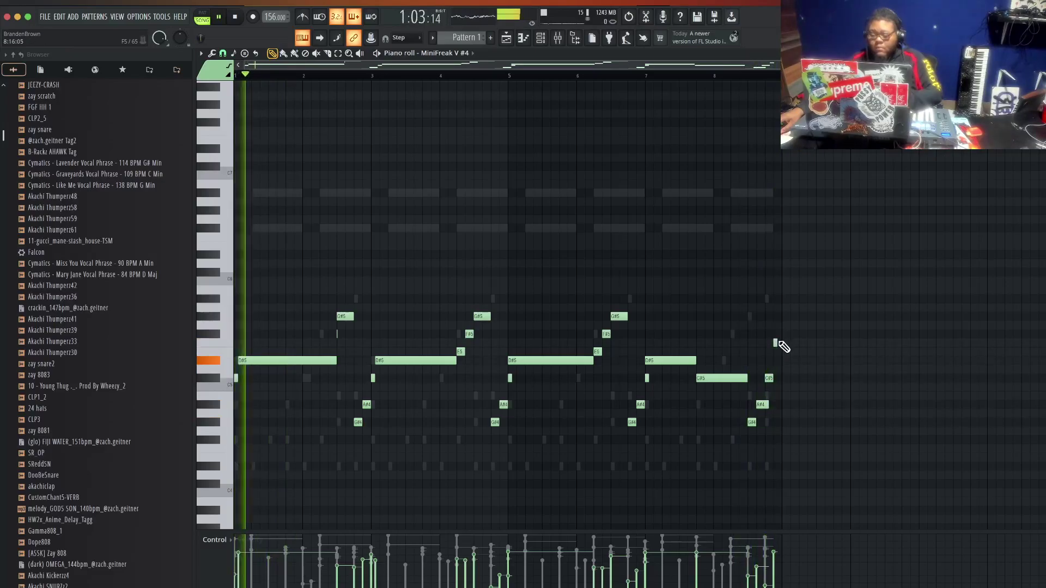
left_click(779, 342)
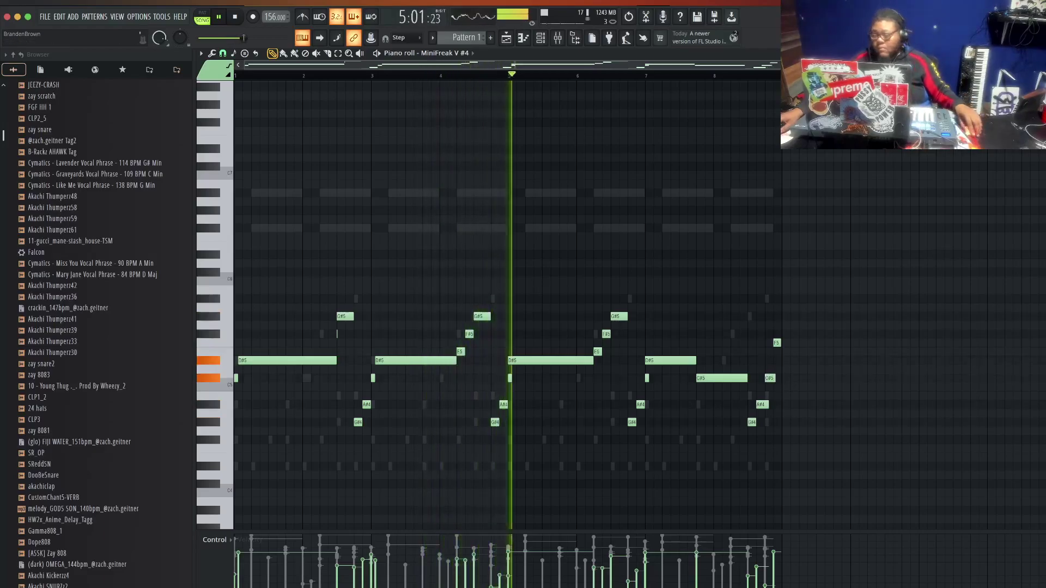
key("F5")
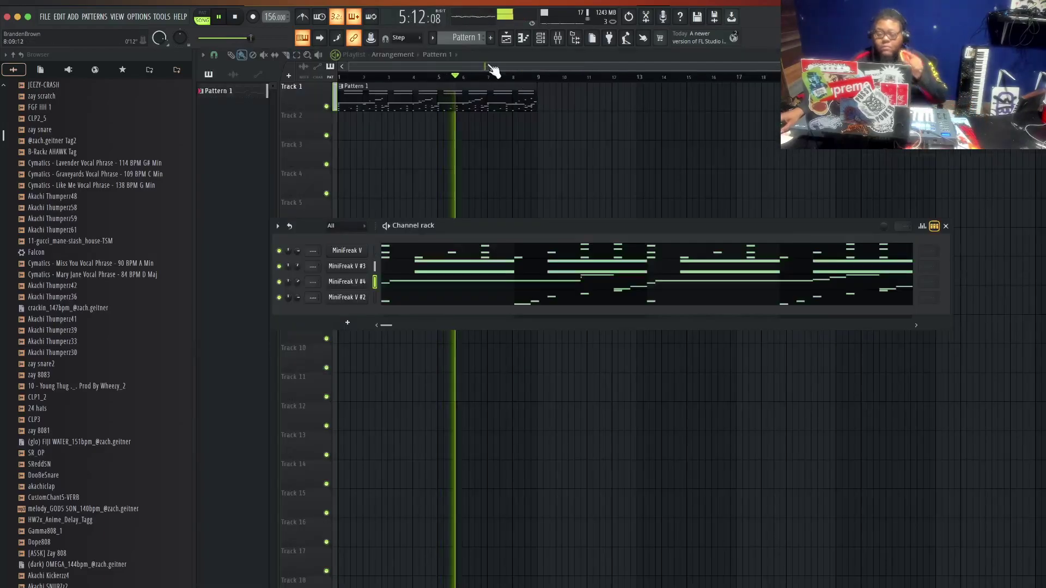
- Switch the MiniFreak V #3 channel to the Loiret preset and close its instrument window
left_click(357, 267)
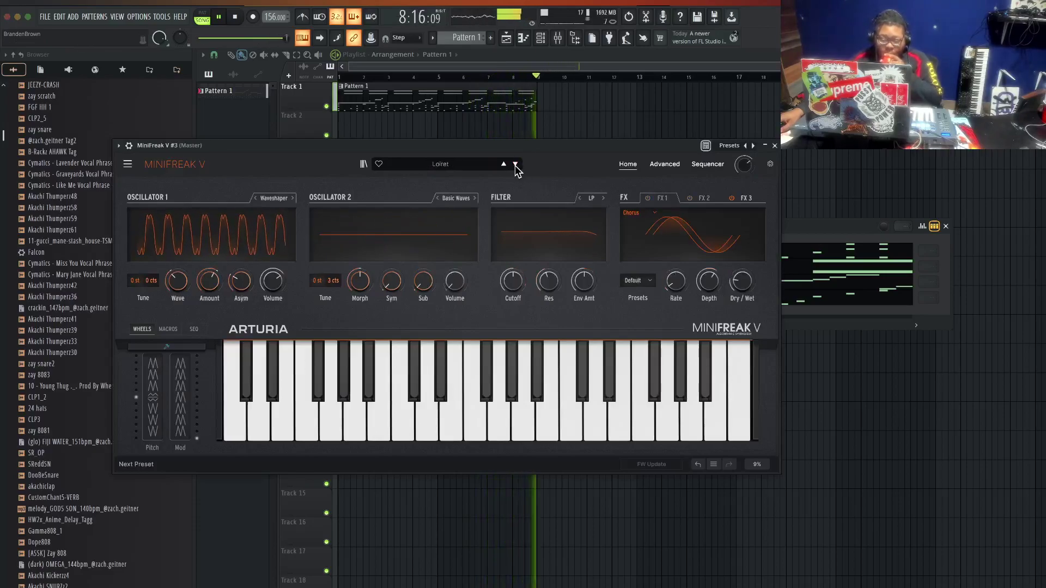
left_click(774, 146)
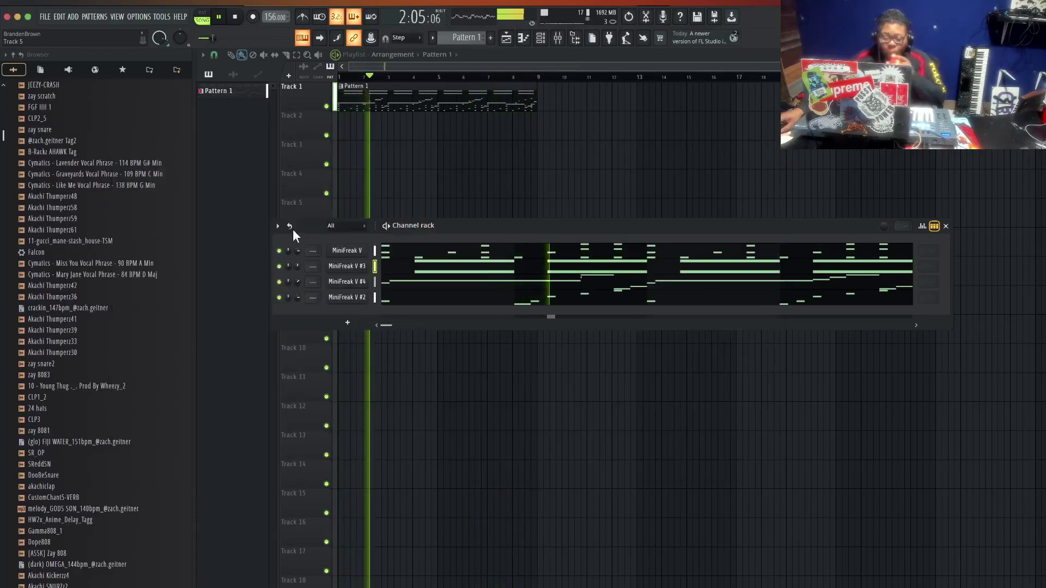
- Add the 24 hats sample as a new channel in the channel rack and fill each 2 steps
left_click(70, 400)
left_click_drag(73, 405, 344, 314)
right_click(348, 312)
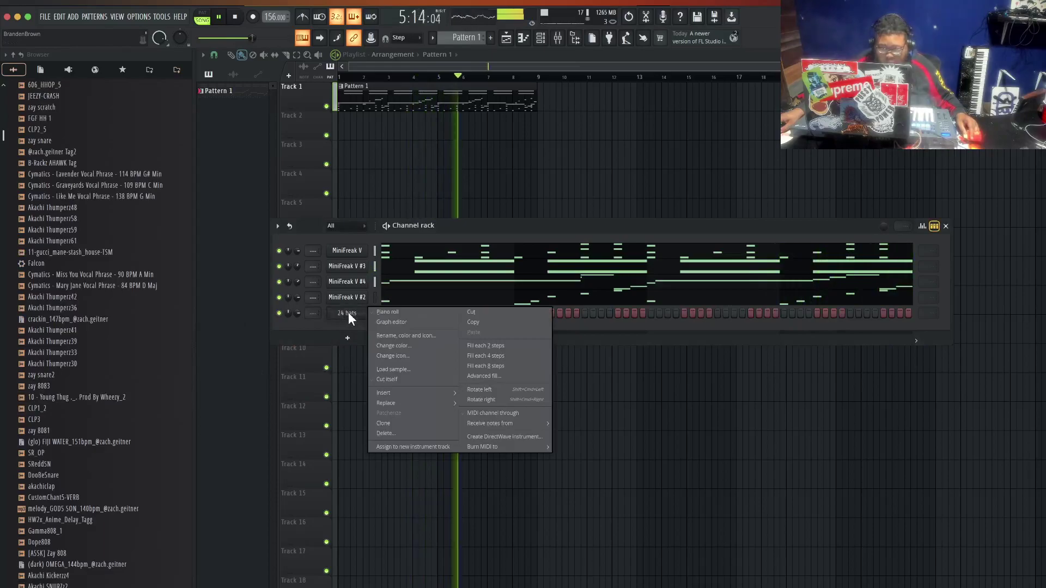
left_click(492, 345)
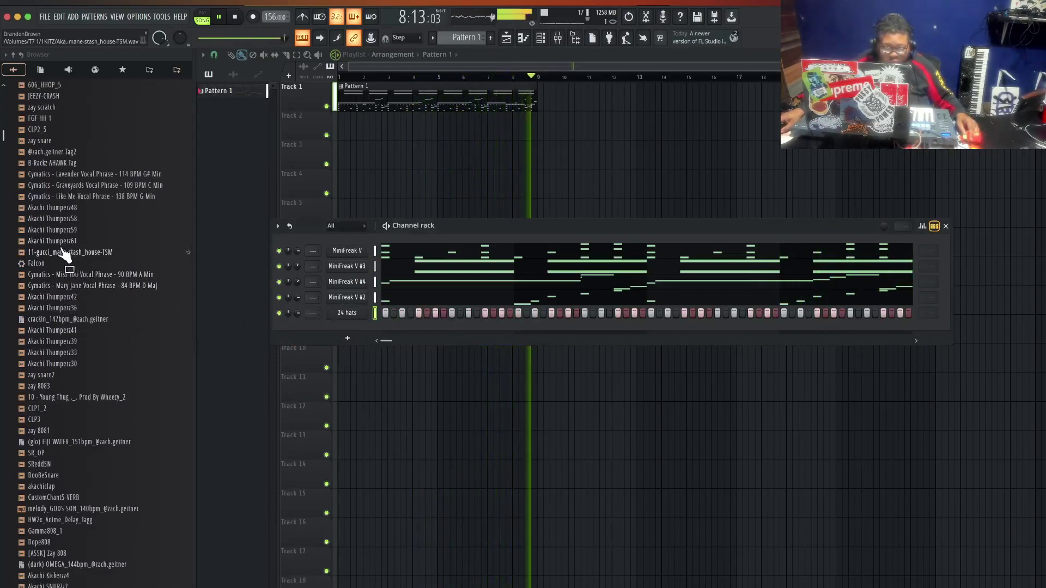
- Add the CLP2_5 clap as a new channel with hits on steps 9 and 25, and enable step looping
left_click_drag(47, 134, 328, 323)
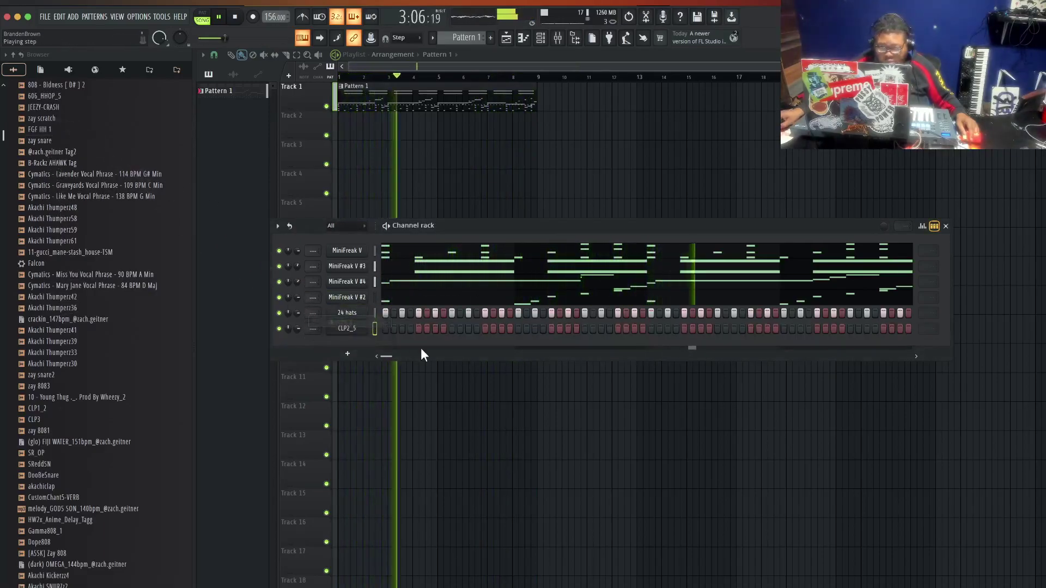
left_click(452, 328)
left_click(584, 328)
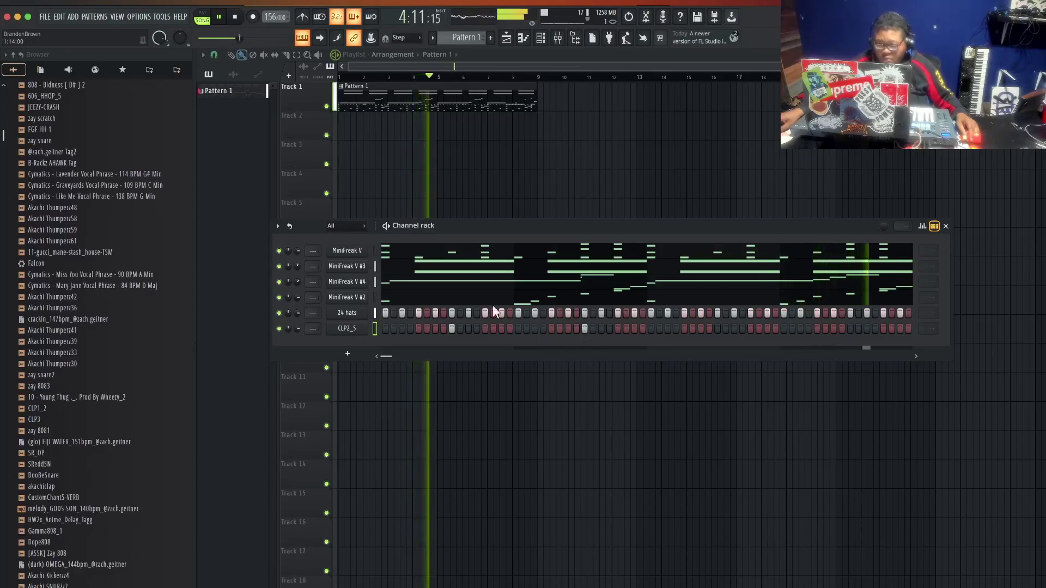
left_click(289, 226)
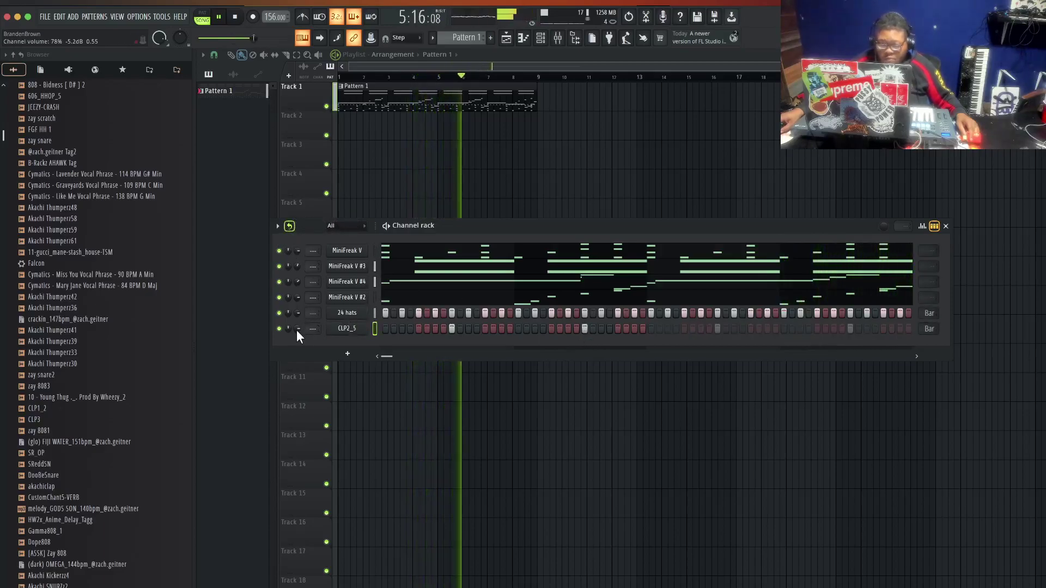
- Add the zay 8083 sample as a new channel and set it to cut itself
left_click_drag(164, 386, 331, 339)
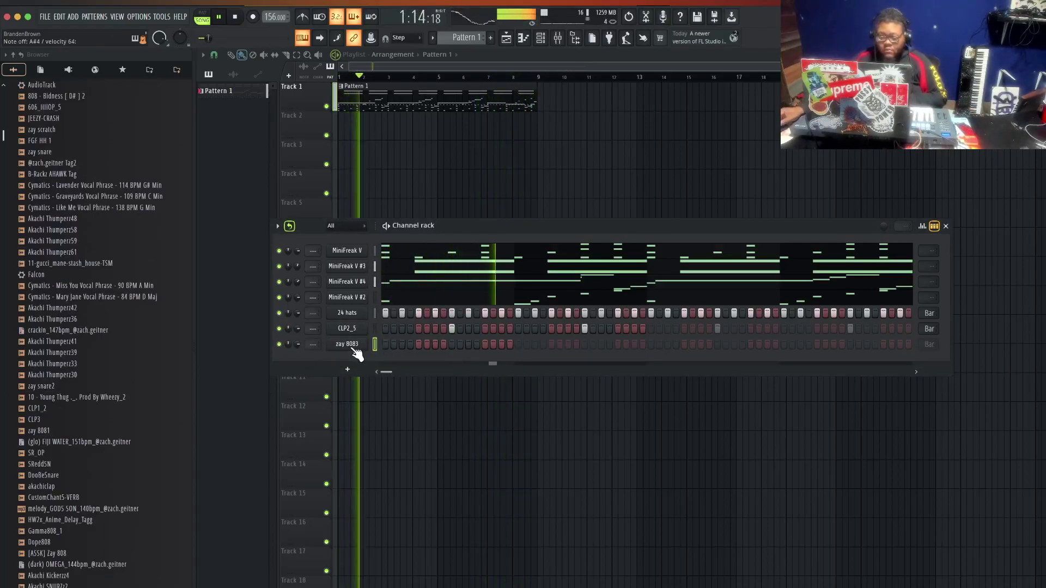
right_click(353, 348)
left_click(390, 411)
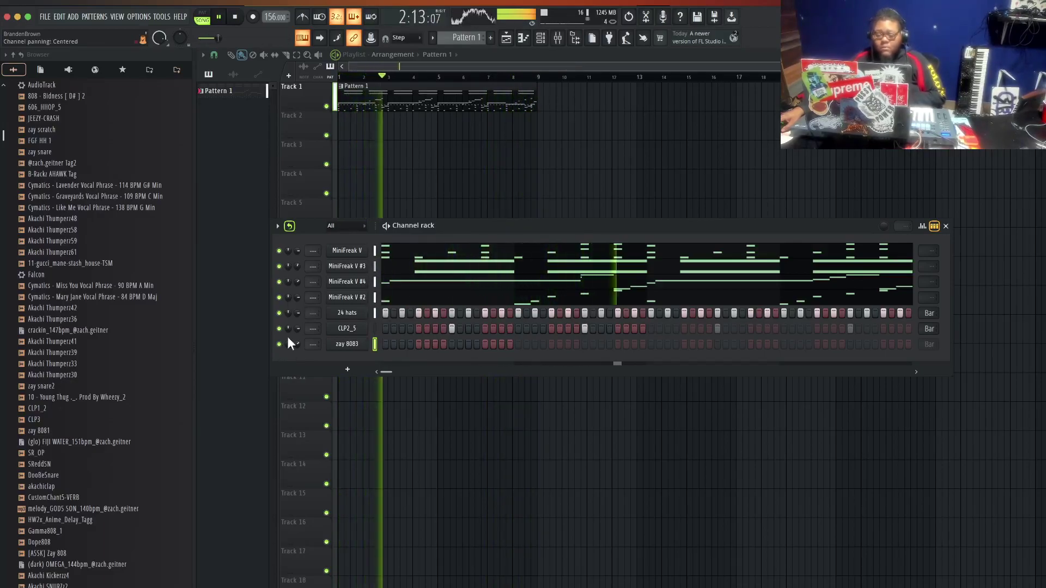
- Record the zay 8083 bass part into Pattern 1 and set its piano roll snap to 1/4 beat
left_click(253, 17)
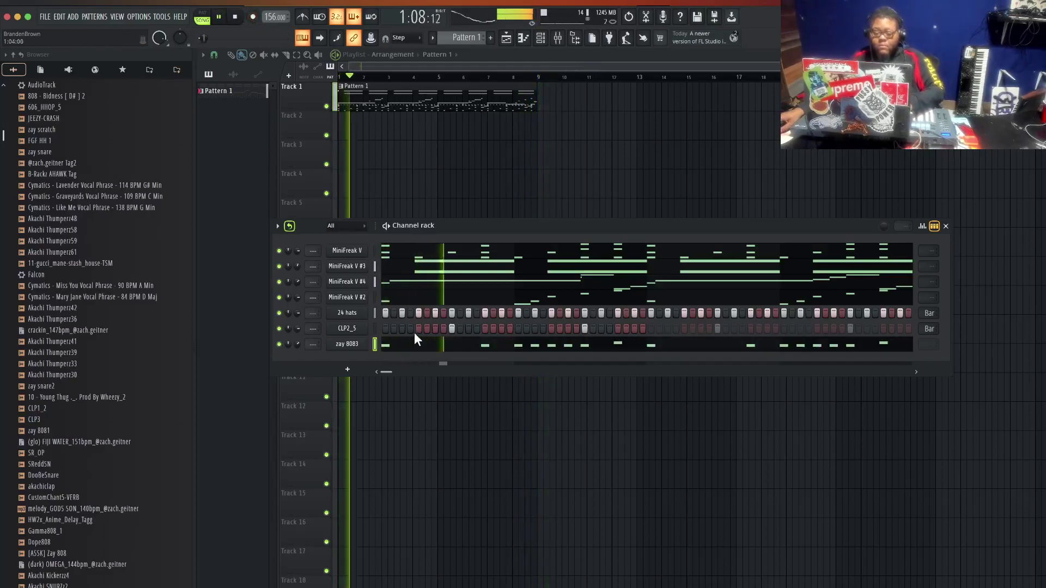
left_click(414, 345)
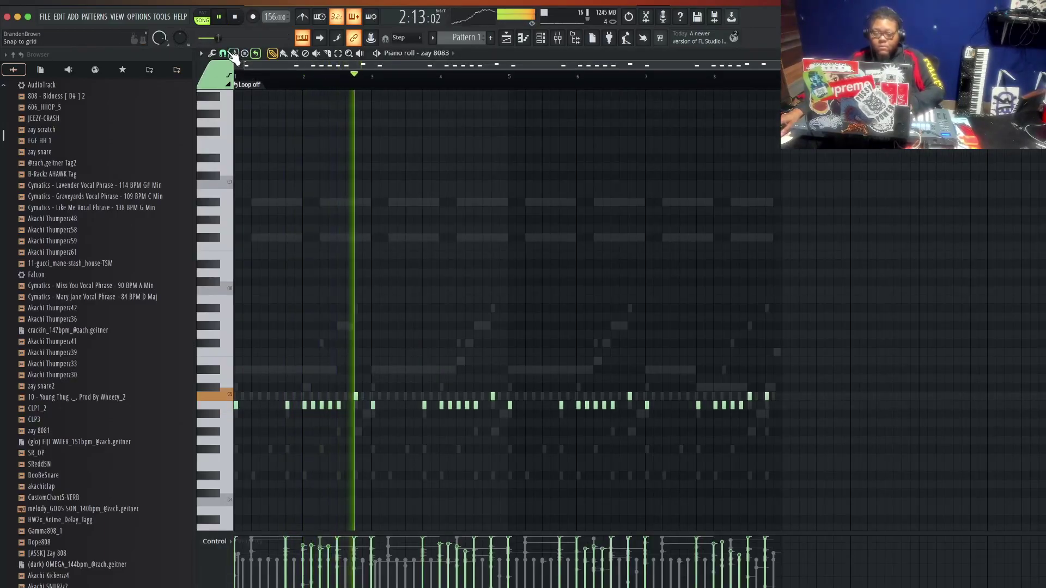
left_click(233, 54)
left_click(238, 177)
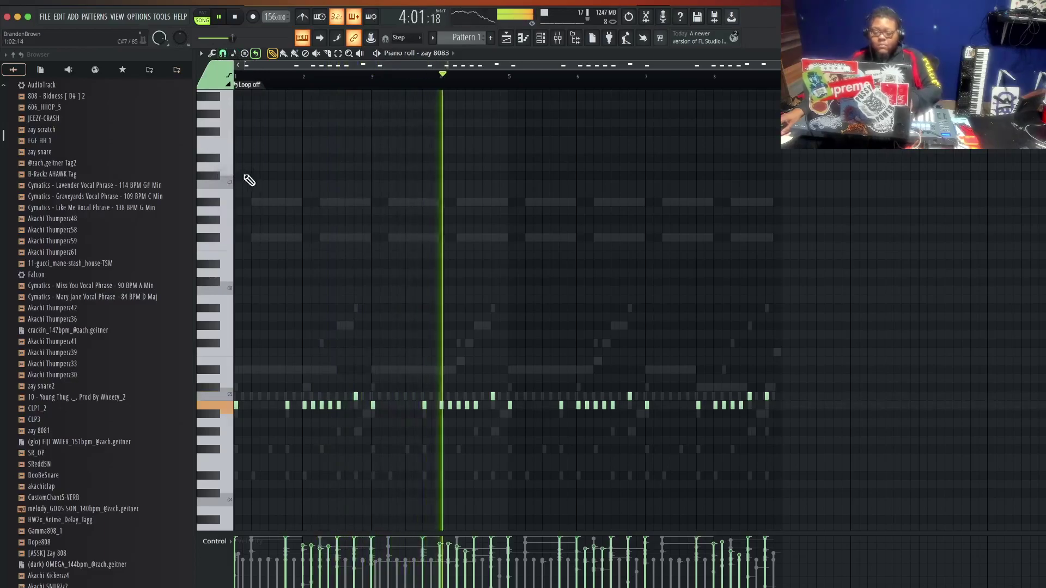
key("Escape")
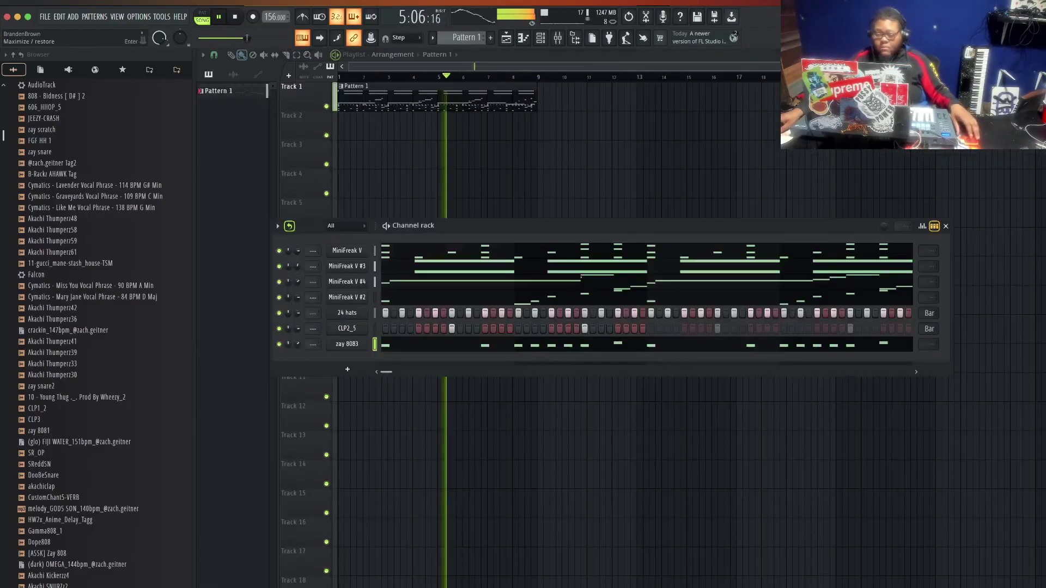
- Add the SR_OP sample as a new channel with hits on steps 19 and 21, and set its volume to 65%
left_click_drag(100, 419, 332, 376)
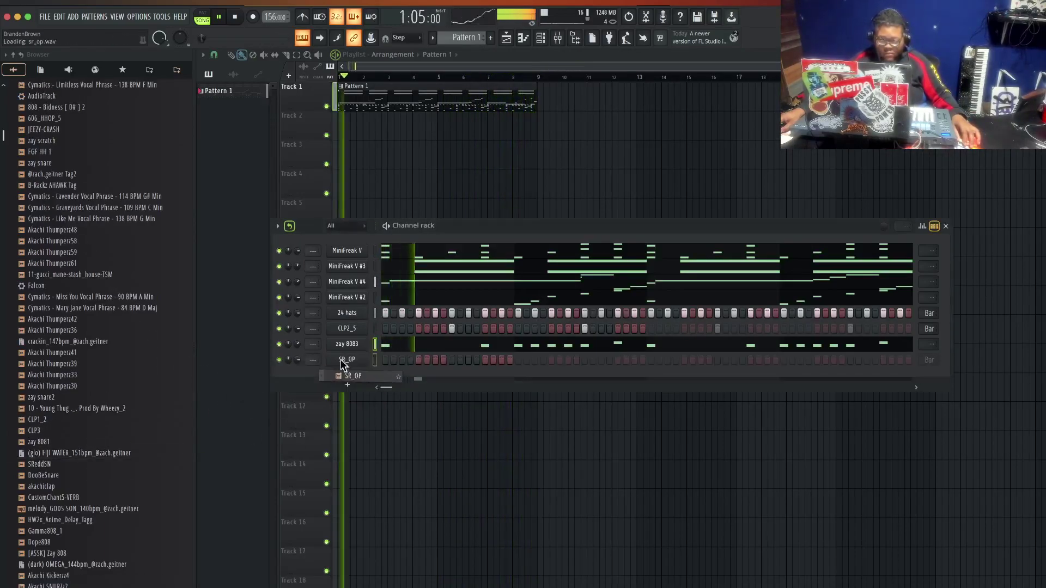
left_click(535, 360)
left_click(551, 359)
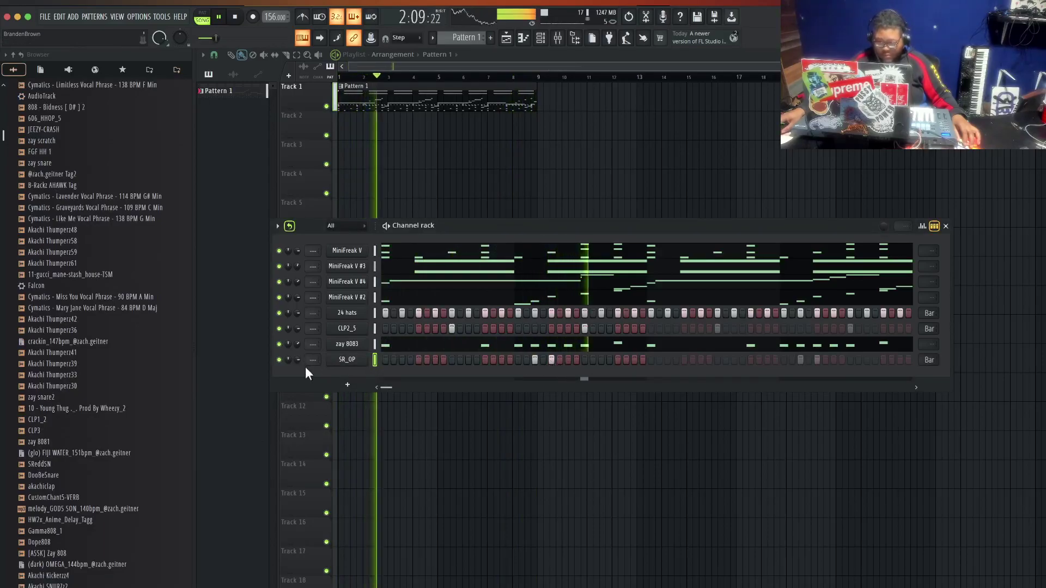
left_click_drag(298, 360, 298, 366)
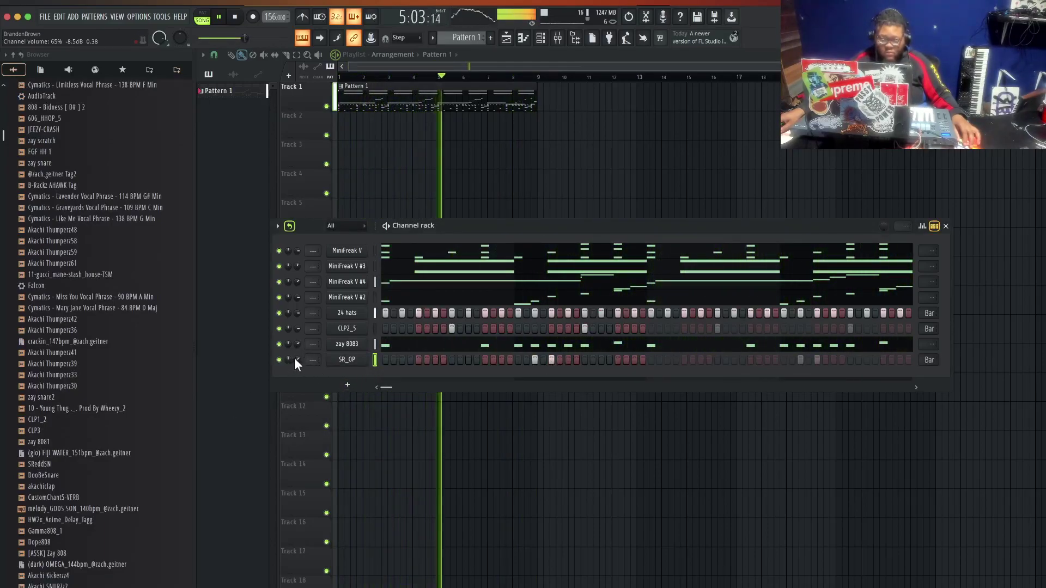
- Find the Z Snr 1 snare in the browser, add it as a new channel and place a hit on step 23
left_click(99, 488)
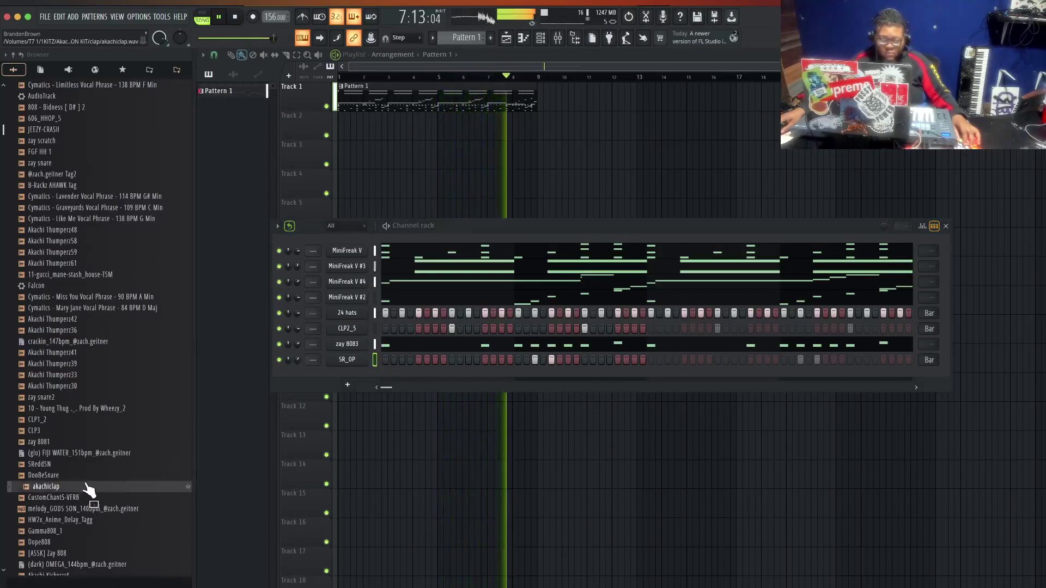
scroll(86, 486, "down", 5)
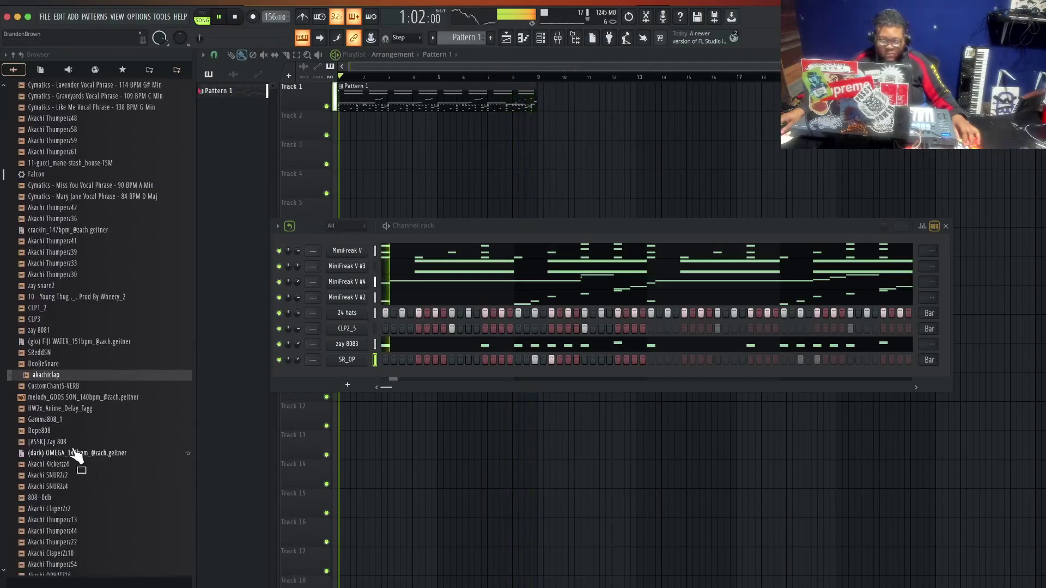
scroll(76, 479, "down", 15)
left_click_drag(57, 430, 333, 378)
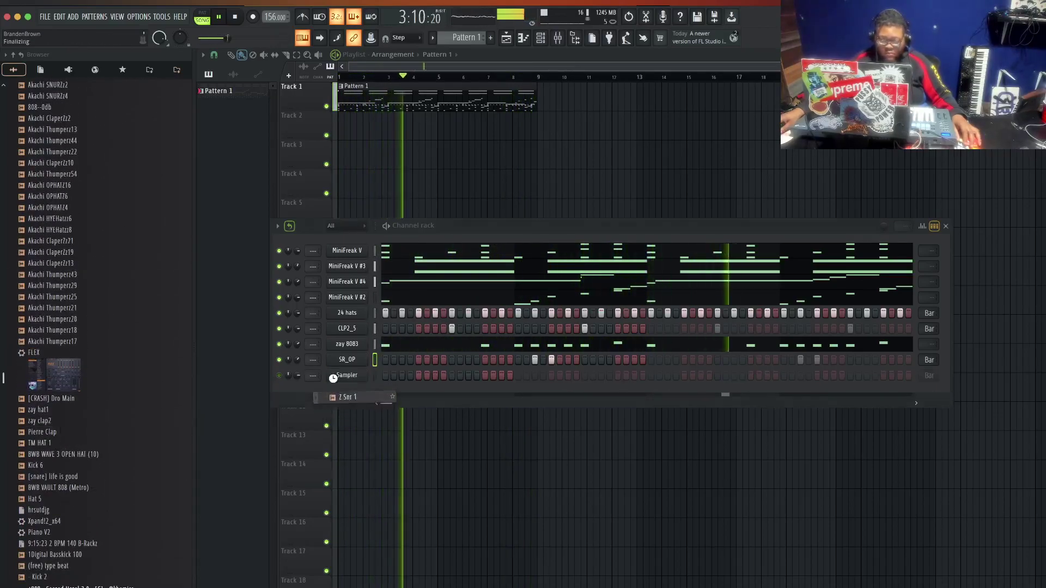
left_click(569, 375)
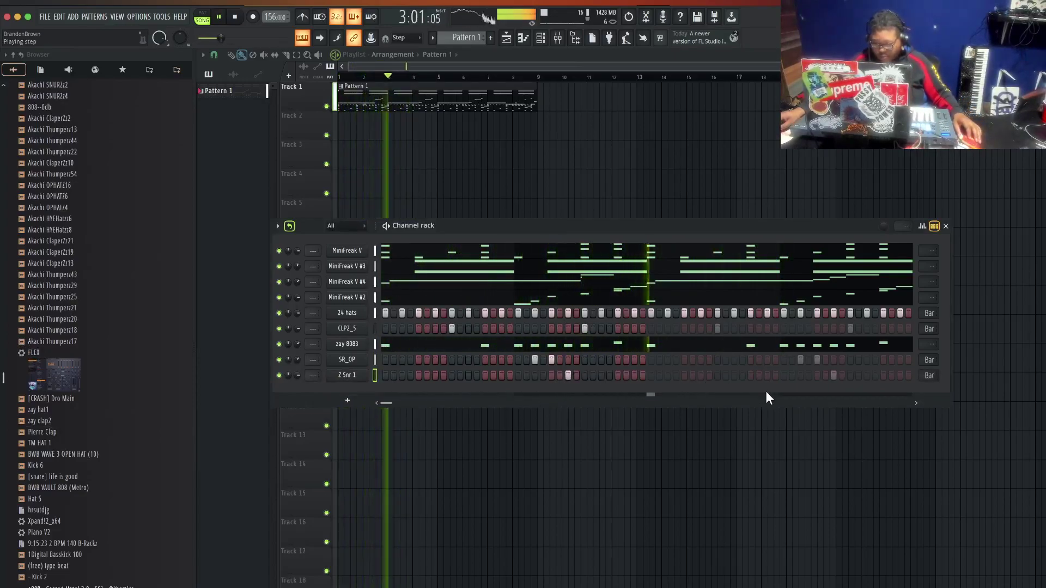
- Add Z Snr 1 snare hits on steps 25, 29, 47, 51 and 63
left_click(765, 374)
left_click(800, 375)
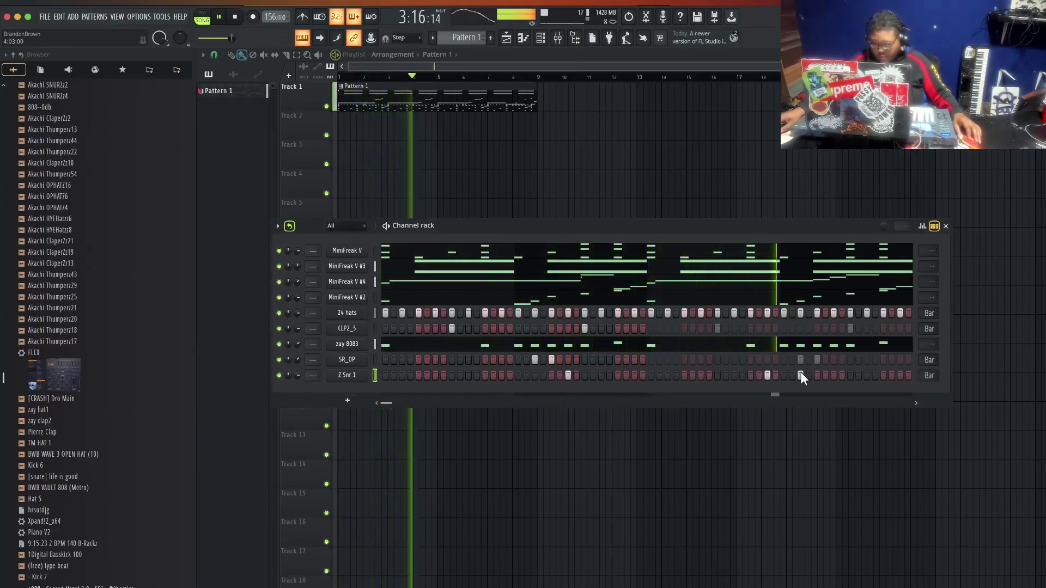
left_click(900, 374)
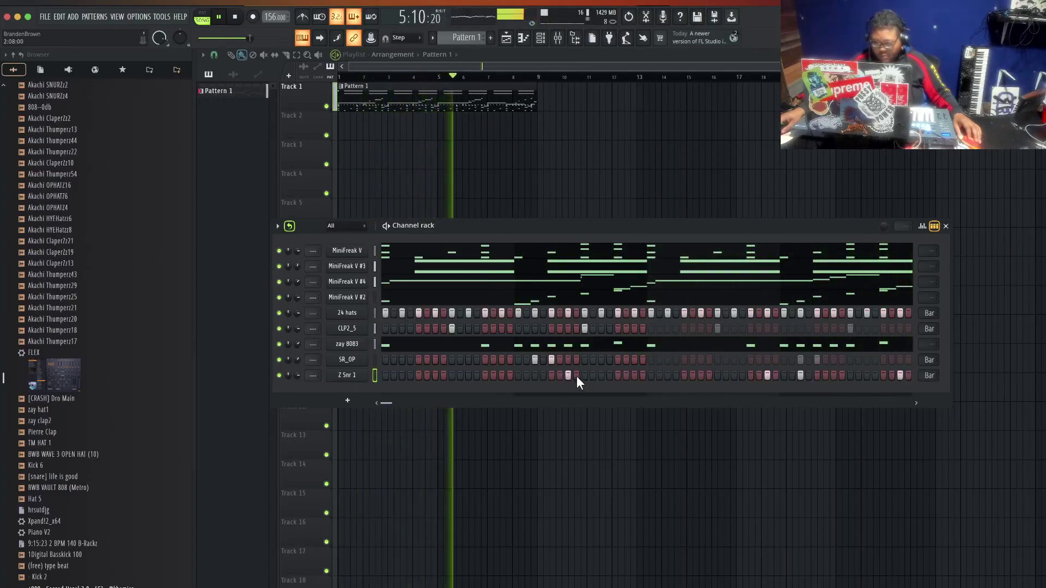
left_click(584, 375)
left_click(618, 375)
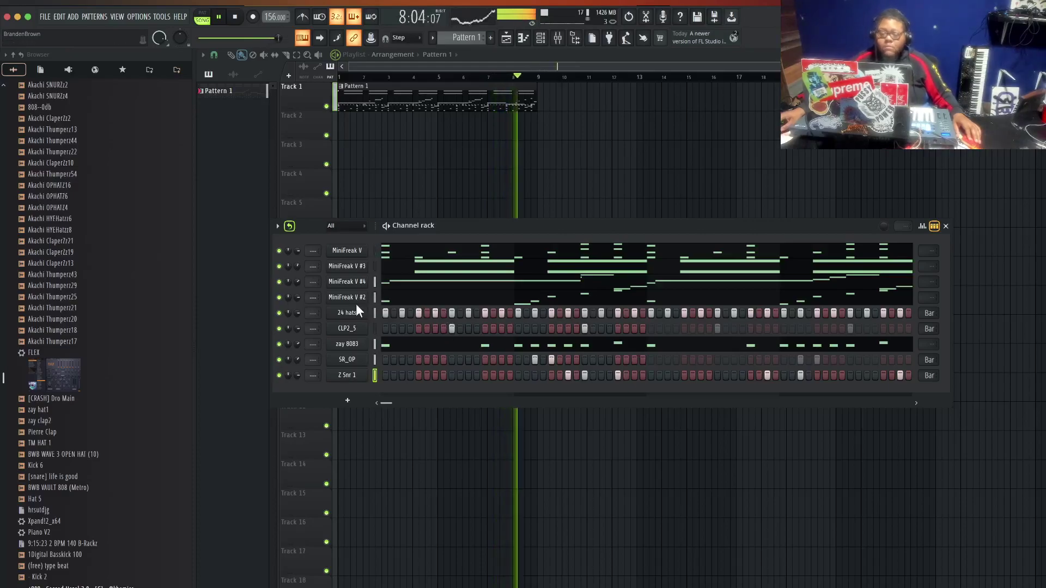
- Mute MiniFreak V #3 and MiniFreak V #4, and clone the MiniFreak V channel
left_click_drag(278, 266, 279, 282)
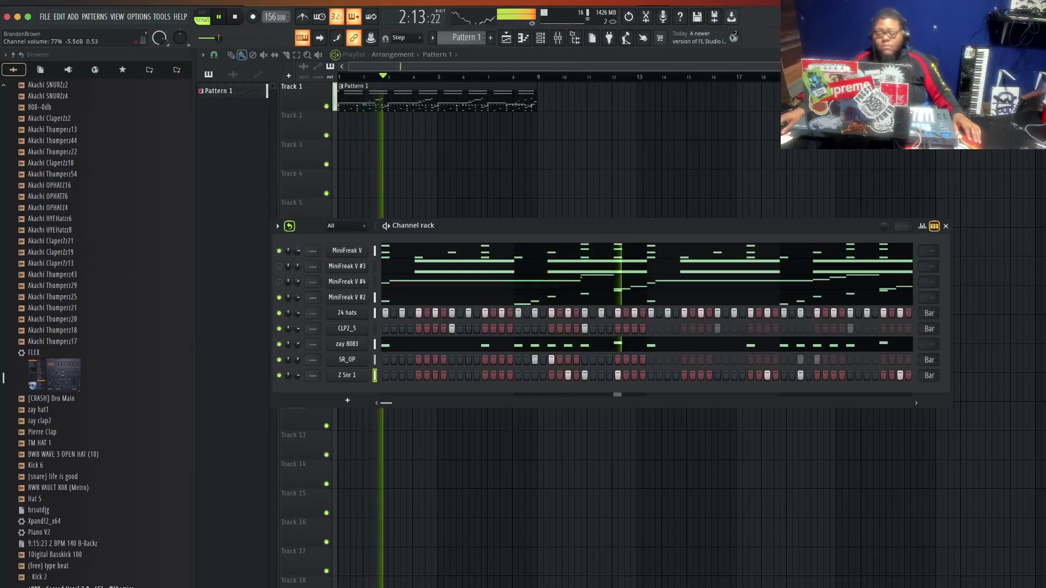
right_click(346, 251)
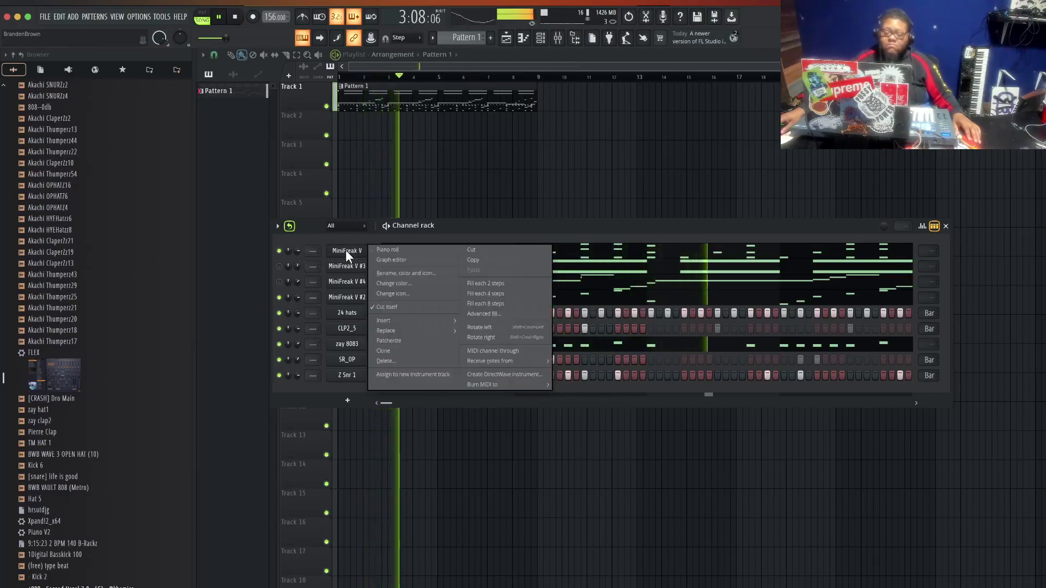
left_click(411, 350)
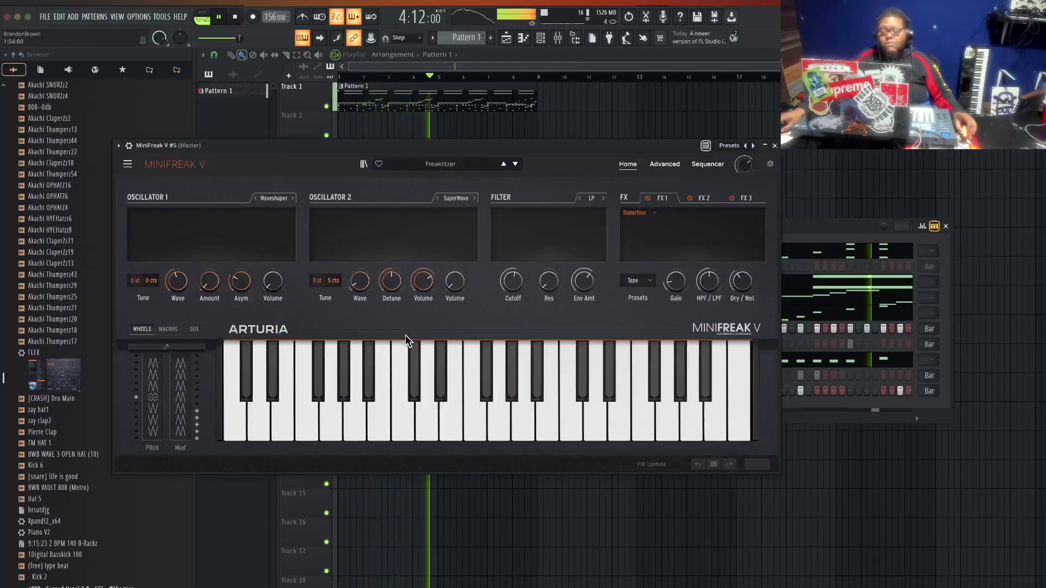
- Try the Chapel Organ preset on the cloned MiniFreak V #5 channel
left_click(437, 163)
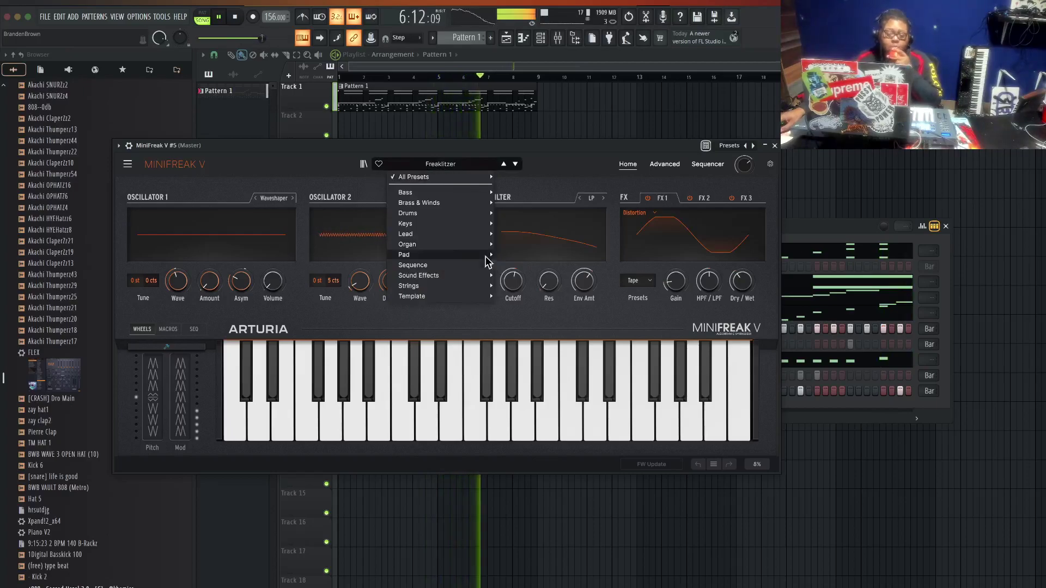
mouse_move(454, 248)
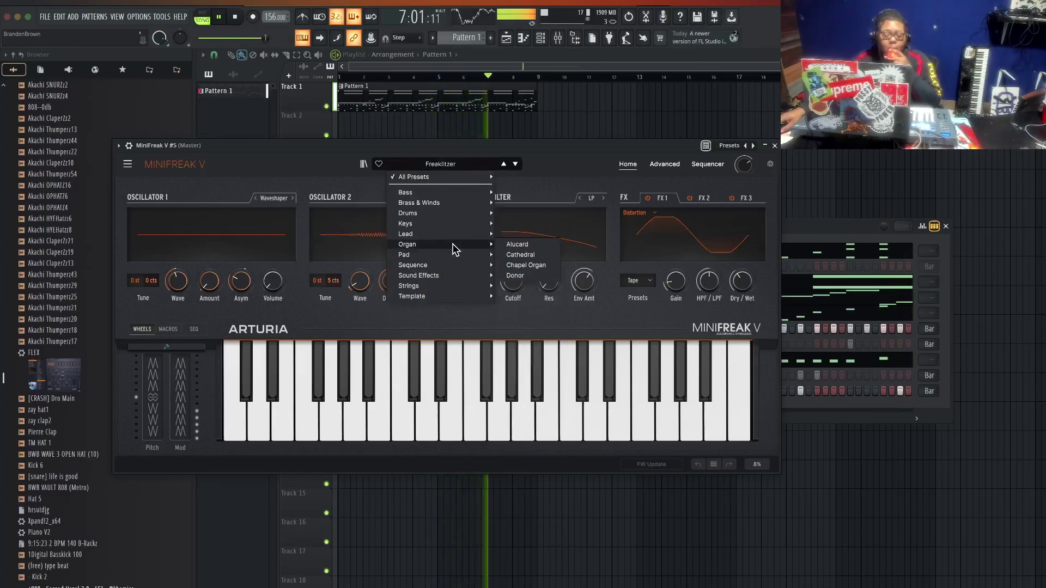
left_click(529, 264)
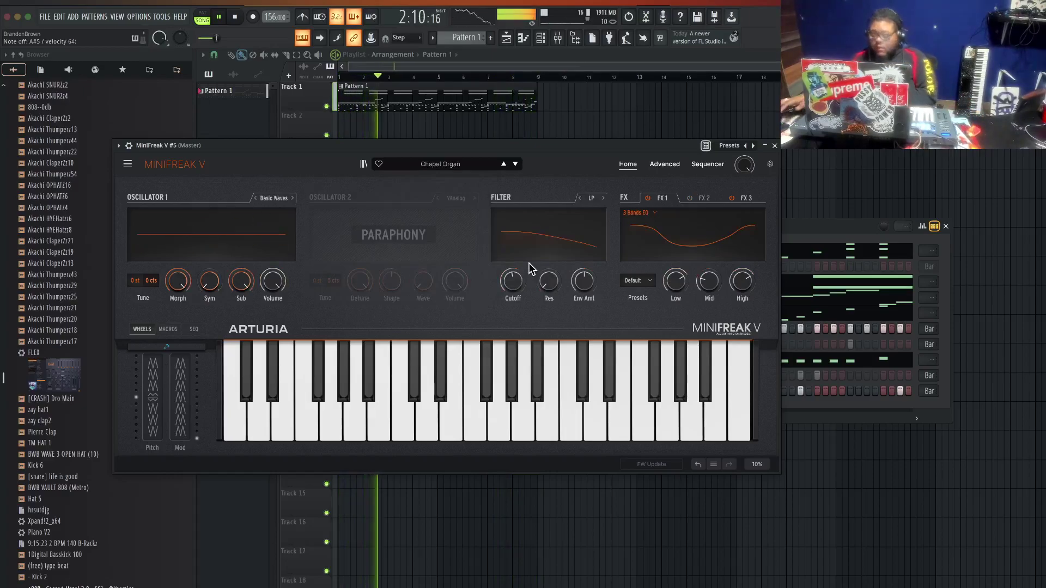
left_click(774, 145)
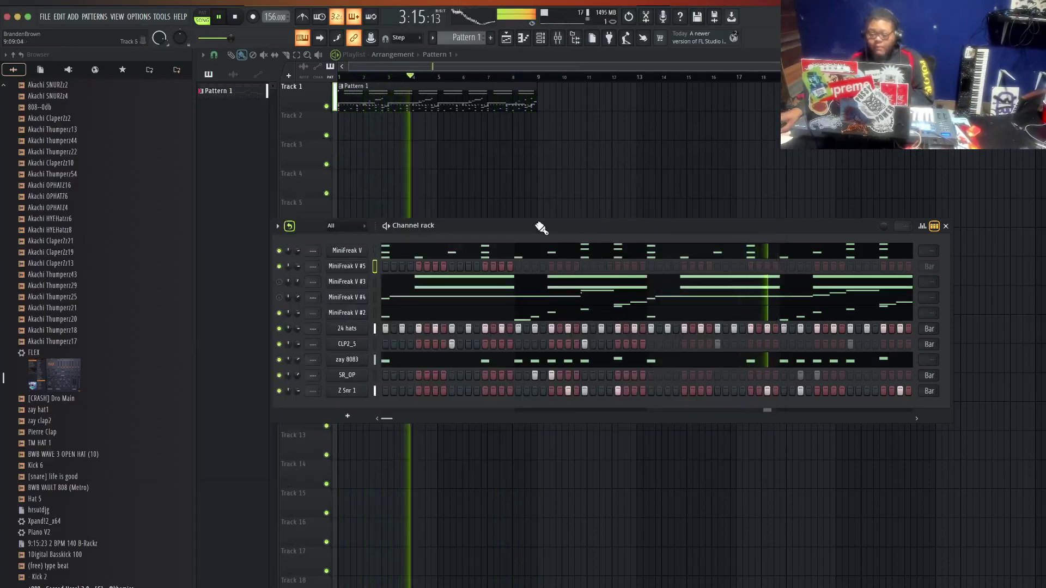
- Replace the instrument on the MiniFreak V #5 channel with TRITON
scroll(297, 266, "up", 2)
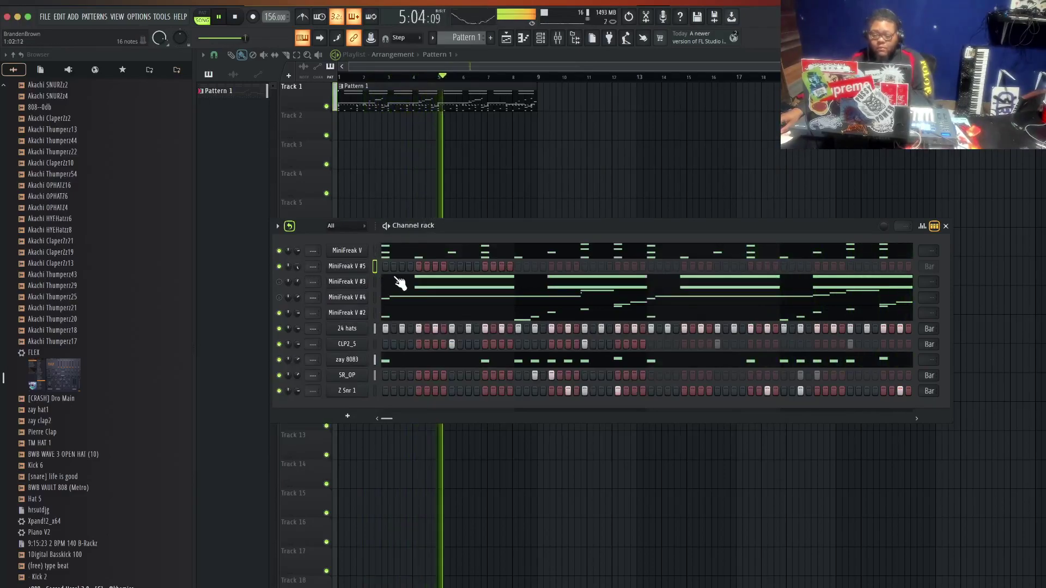
right_click(349, 268)
mouse_move(400, 346)
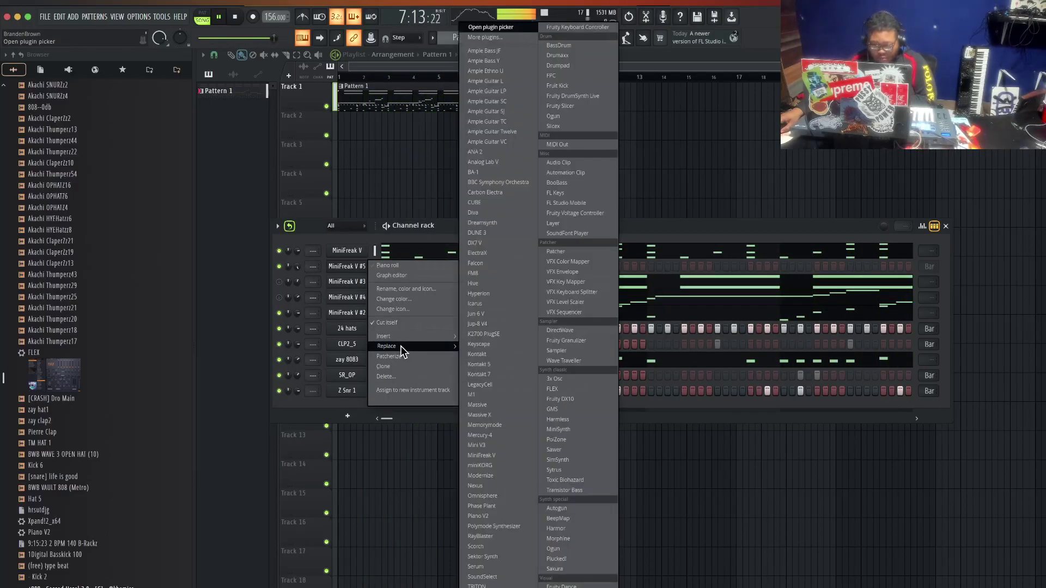
left_click(490, 586)
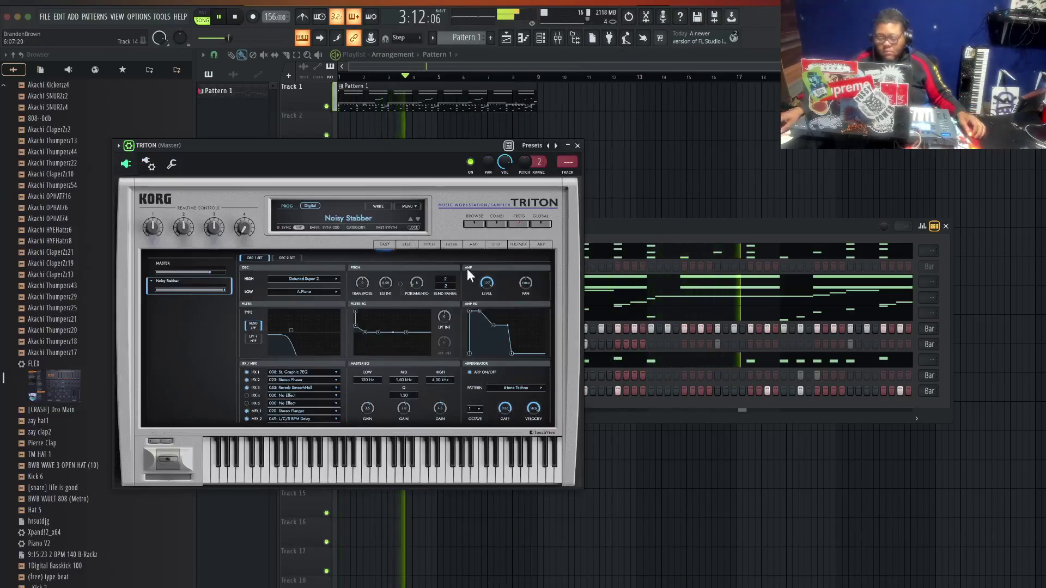
- Audition TRITON's organ programs Perky Tonewheels and Percussion BX3, and load Killer B
left_click(473, 225)
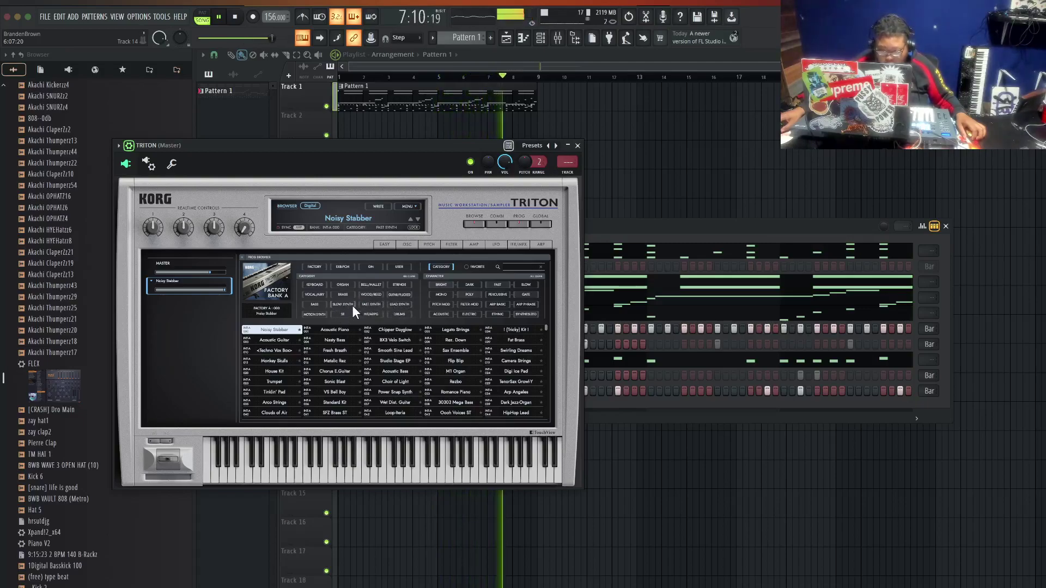
left_click(343, 284)
left_click(345, 361)
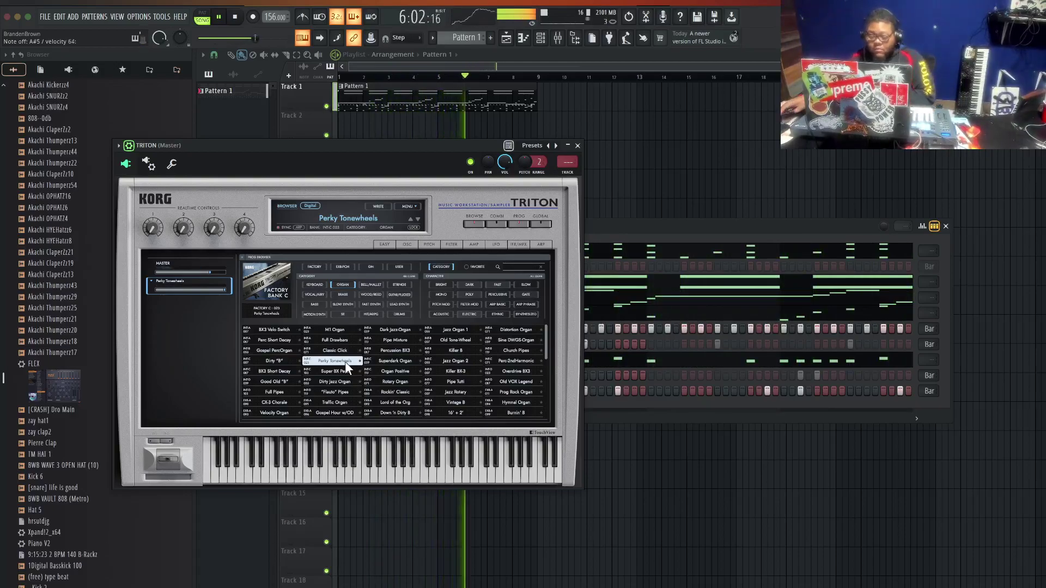
left_click(392, 348)
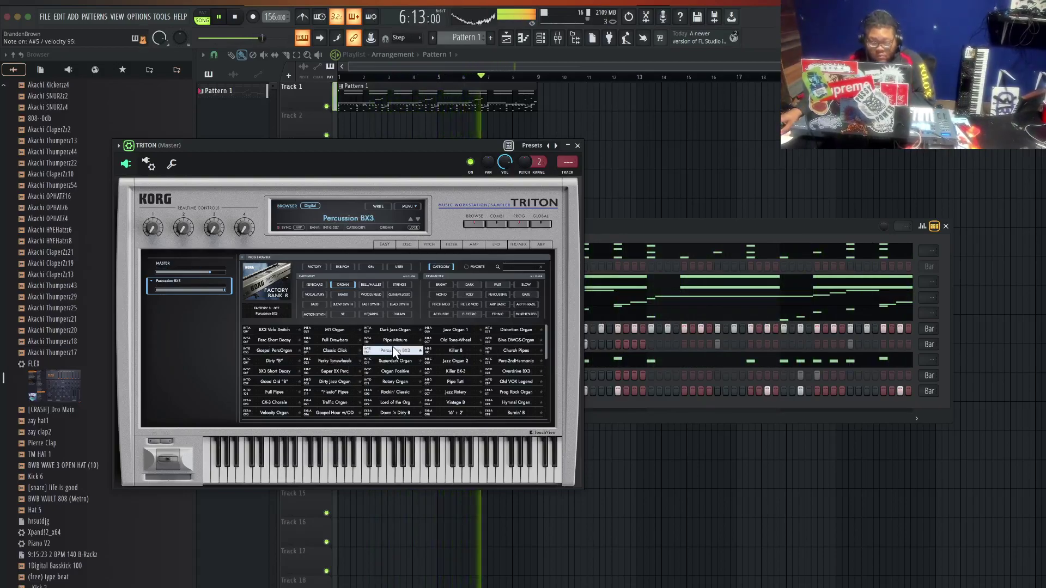
double_click(443, 348)
left_click(475, 222)
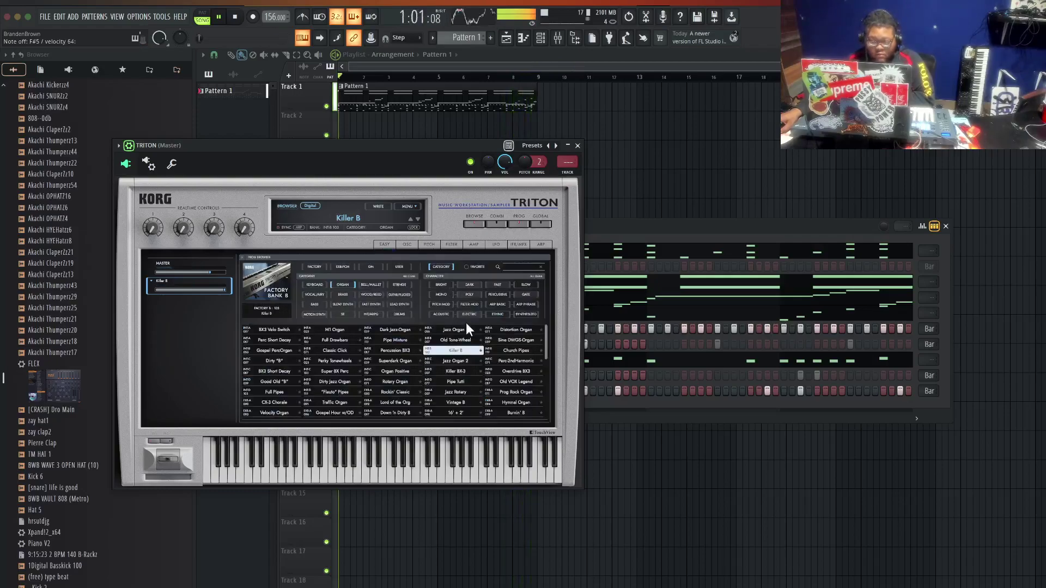
left_click(577, 146)
- Record a TRITON organ take with the metronome on, inspect its notes in the piano roll, and undo the take
left_click(302, 17)
left_click(401, 37)
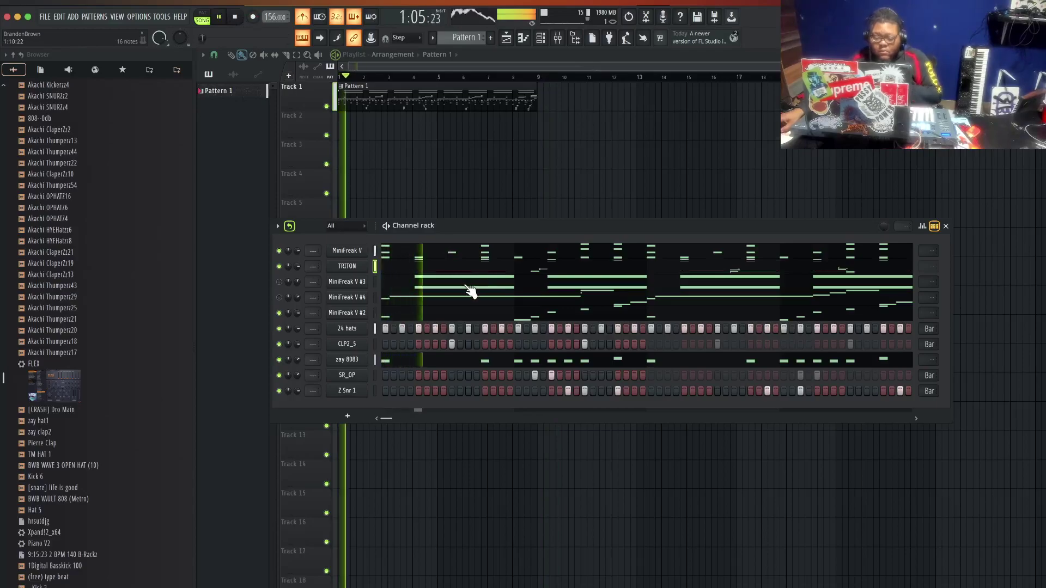
left_click(442, 266)
scroll(519, 159, "down", 6)
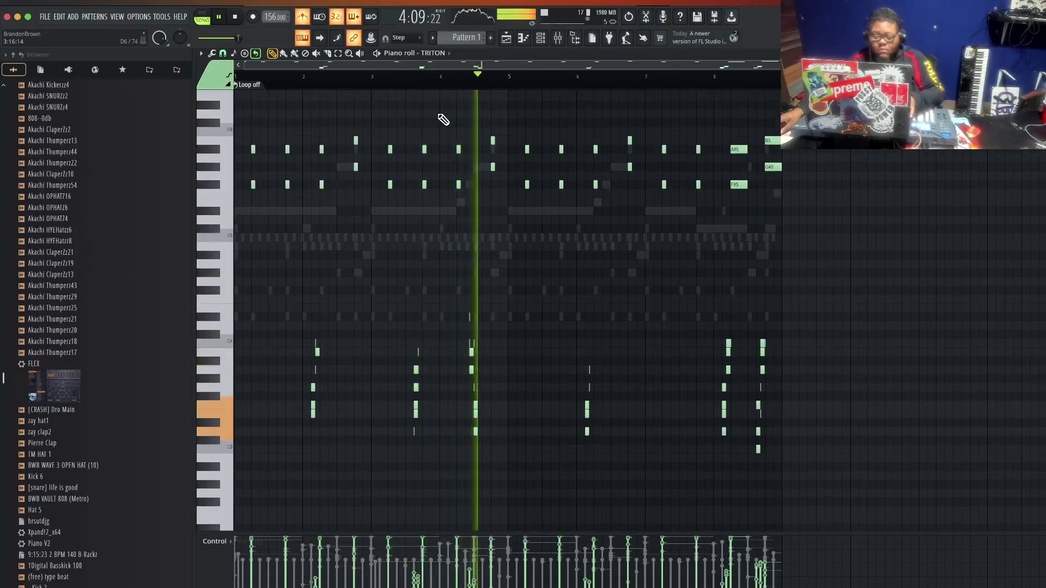
key("ctrl+z")
- Set the global snap to Line and record the TRITON organ part again
left_click(403, 37)
left_click(397, 48)
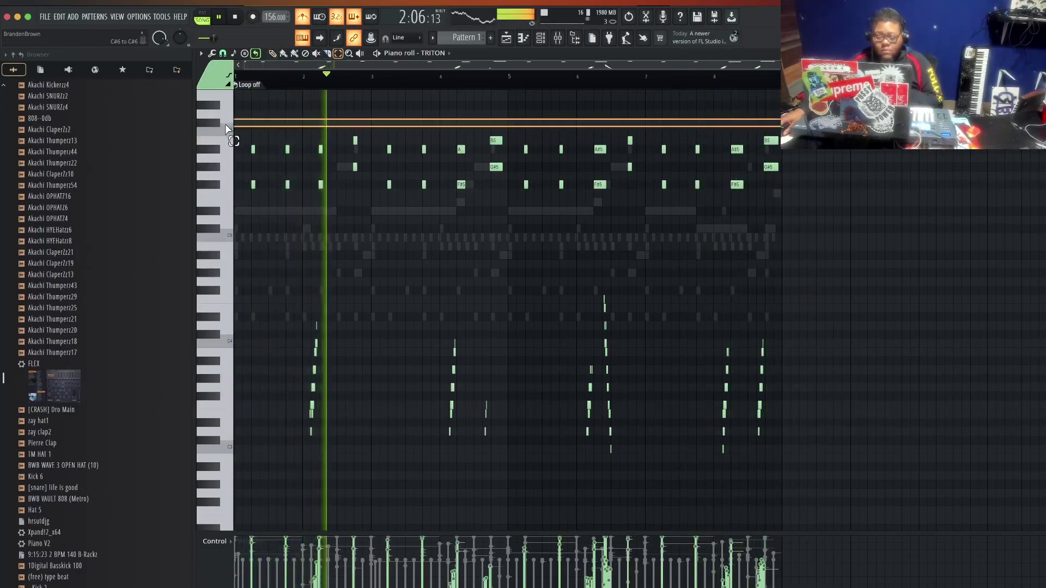
- Select the high chord notes in the TRITON piano roll and align them to the snap grid
left_click_drag(227, 136, 225, 185)
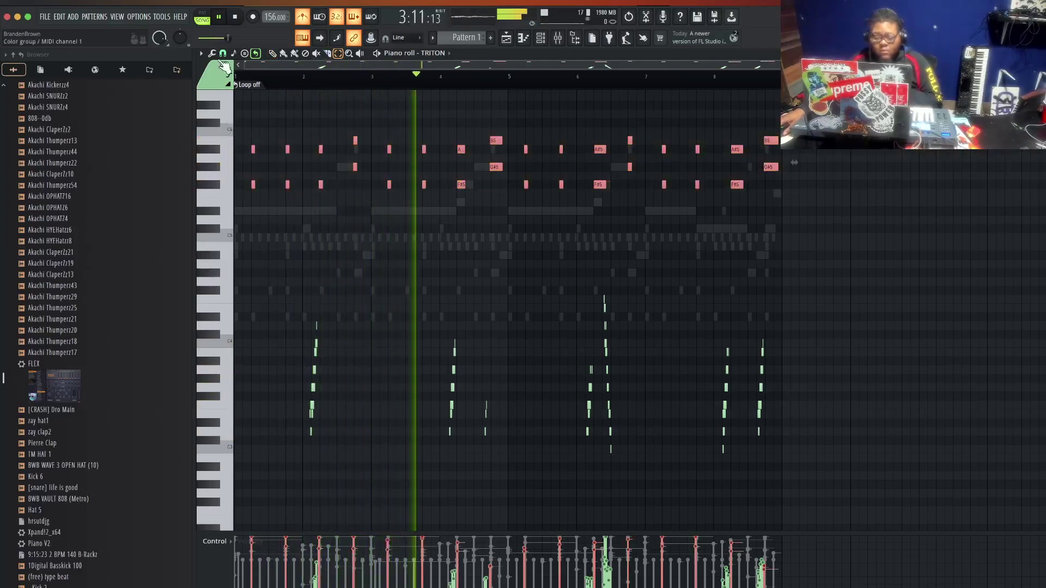
left_click(224, 70)
left_click(244, 156)
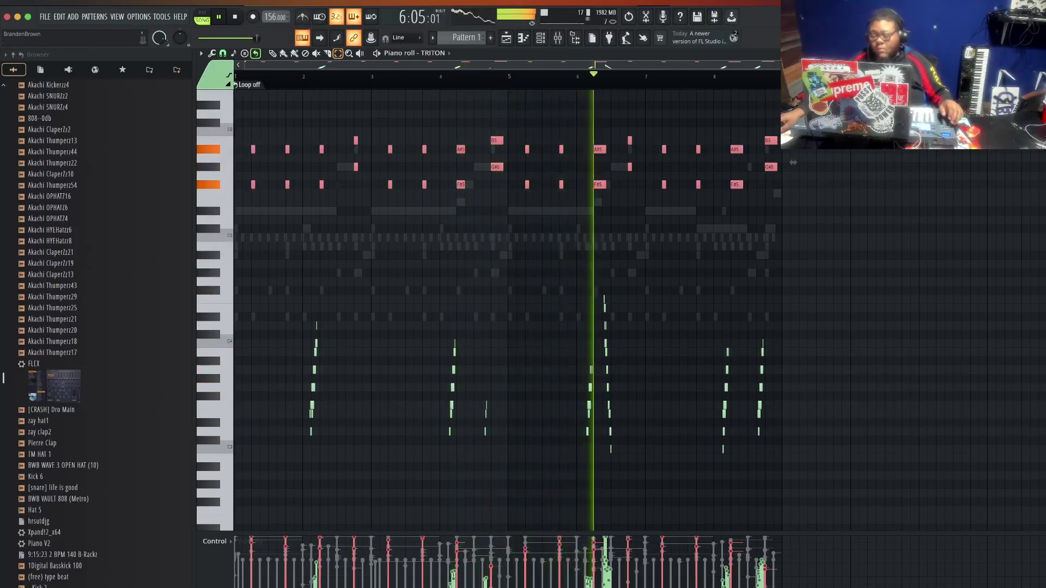
key("F7")
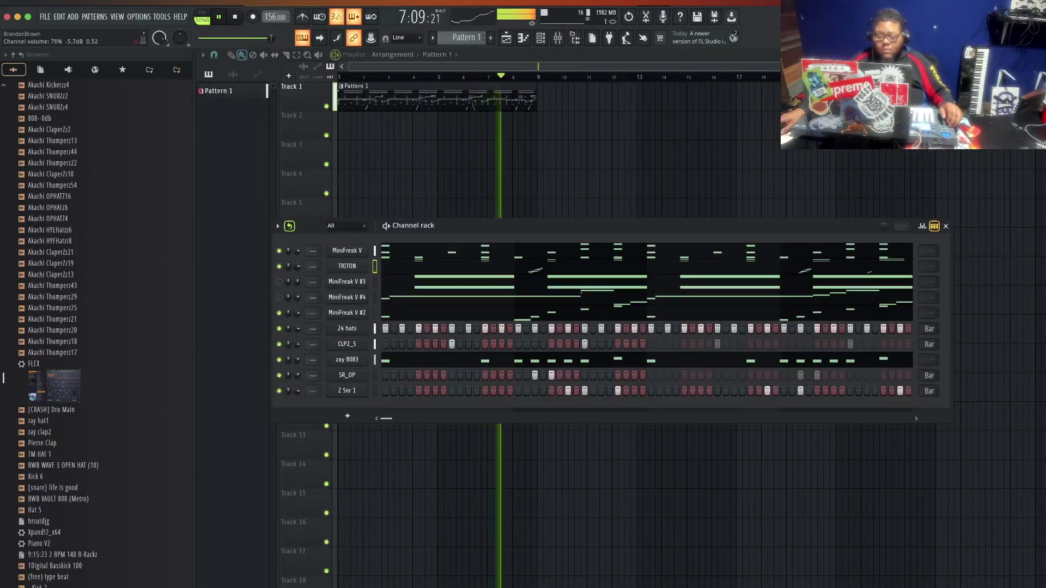
- Rebalance the melody layers: unmute MiniFreak V #3 and #4, mute MiniFreak V and MiniFreak V #2, and trim the volume of #4
left_click(279, 281)
left_click(279, 297)
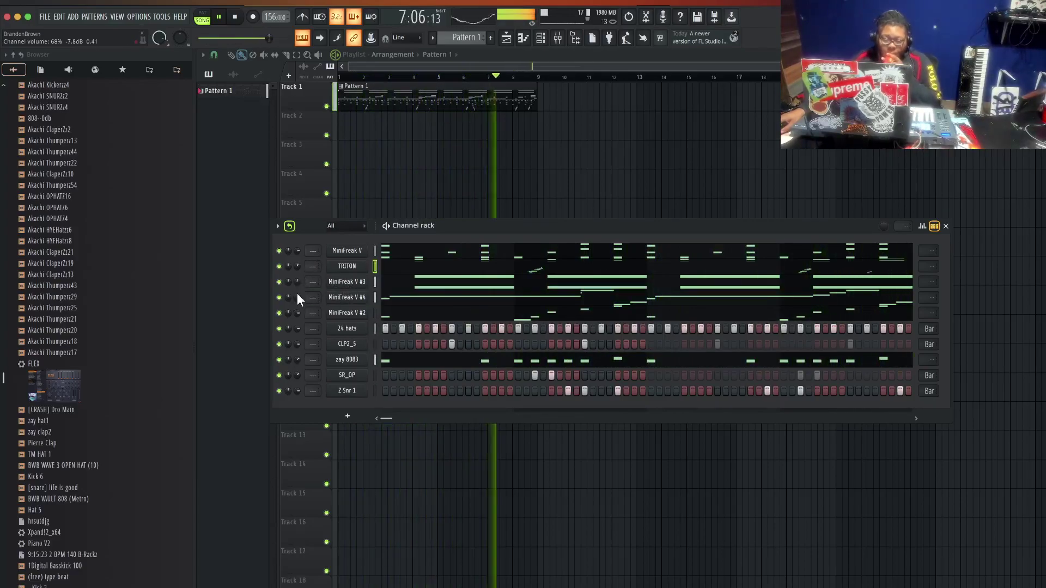
left_click(280, 250)
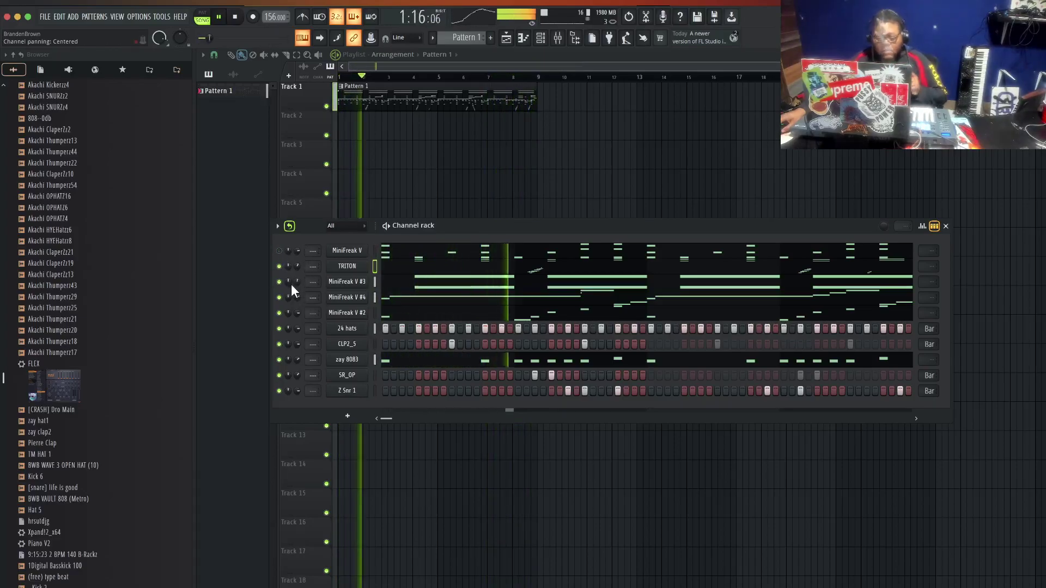
left_click(279, 313)
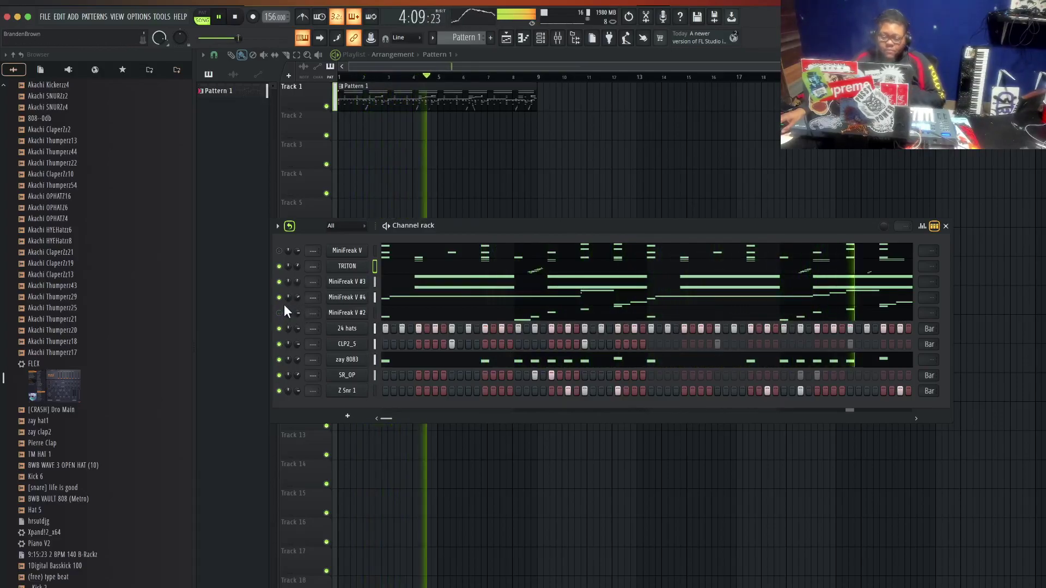
left_click_drag(297, 300, 297, 302)
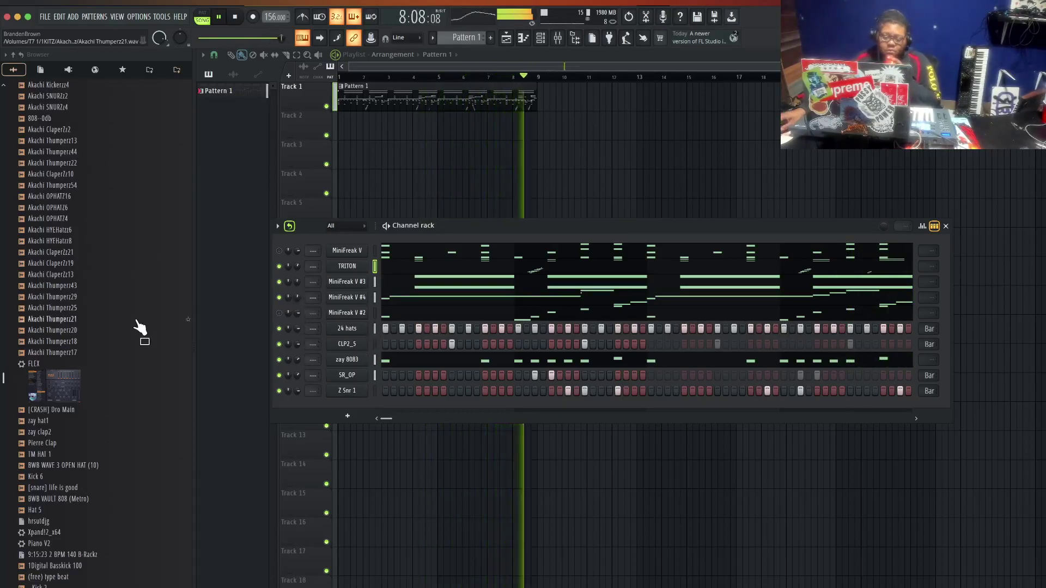
- In the 24 hats piano roll, replace the last two hats of bar 2 with a half-step roll of eight G4 notes
right_click(362, 327)
left_click(382, 329)
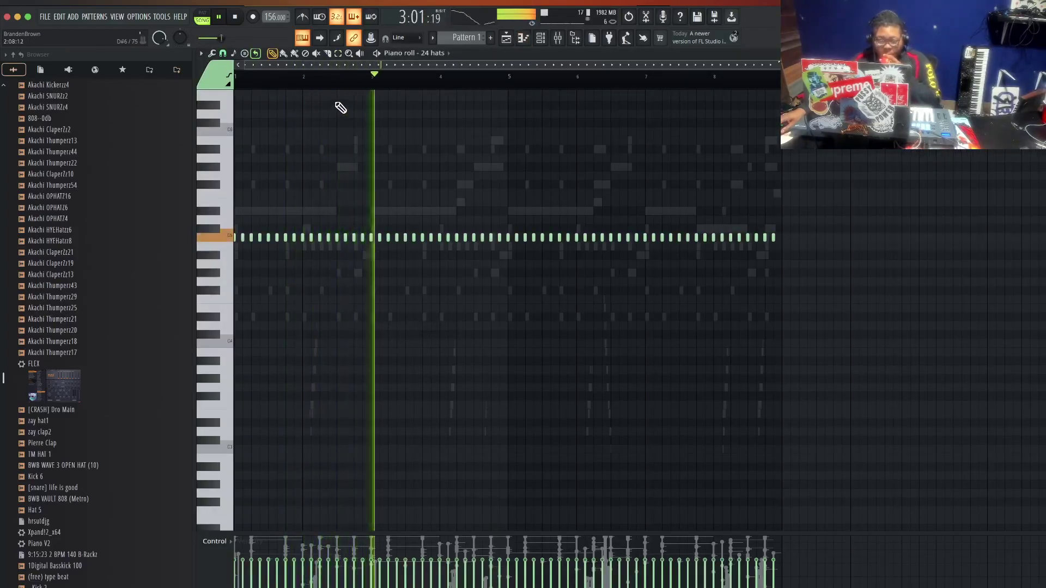
scroll(341, 92, "up", 3)
scroll(341, 90, "up", 1)
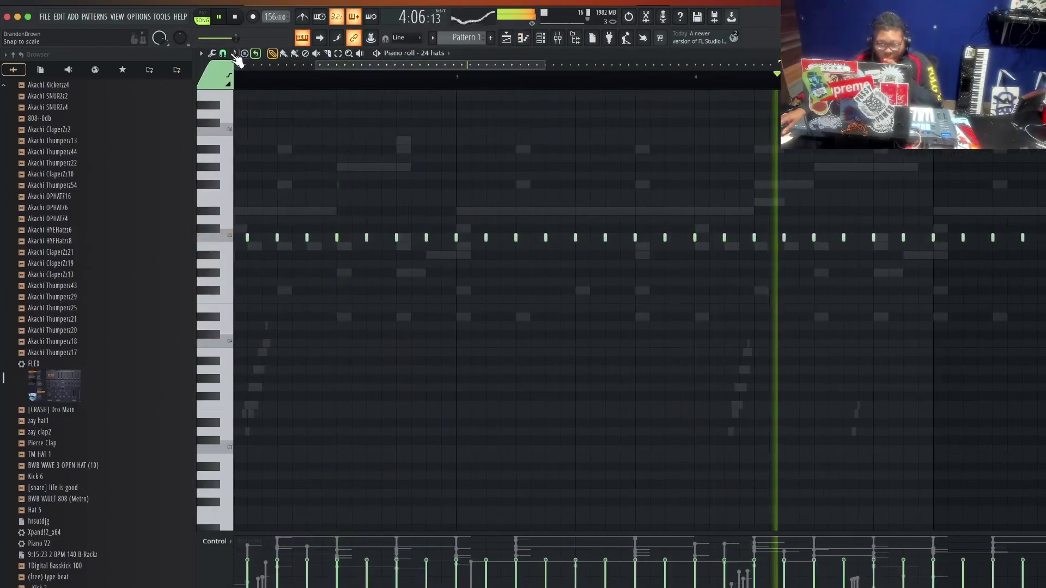
left_click(222, 53)
left_click(243, 132)
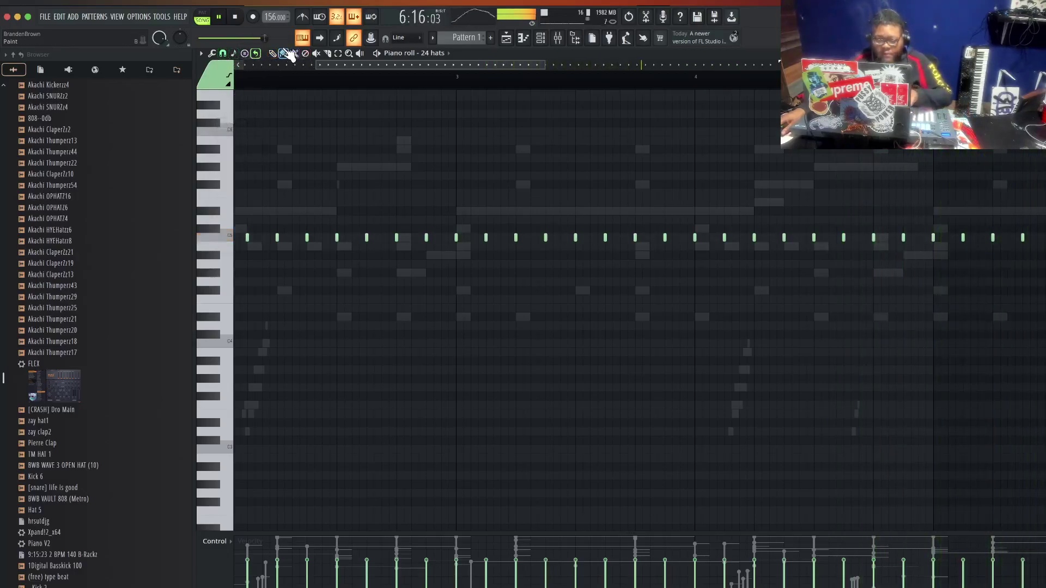
left_click(403, 283)
key("space")
mouse_move(435, 282)
left_mouse_down()
mouse_move(399, 283)
mouse_move(458, 284)
left_mouse_up()
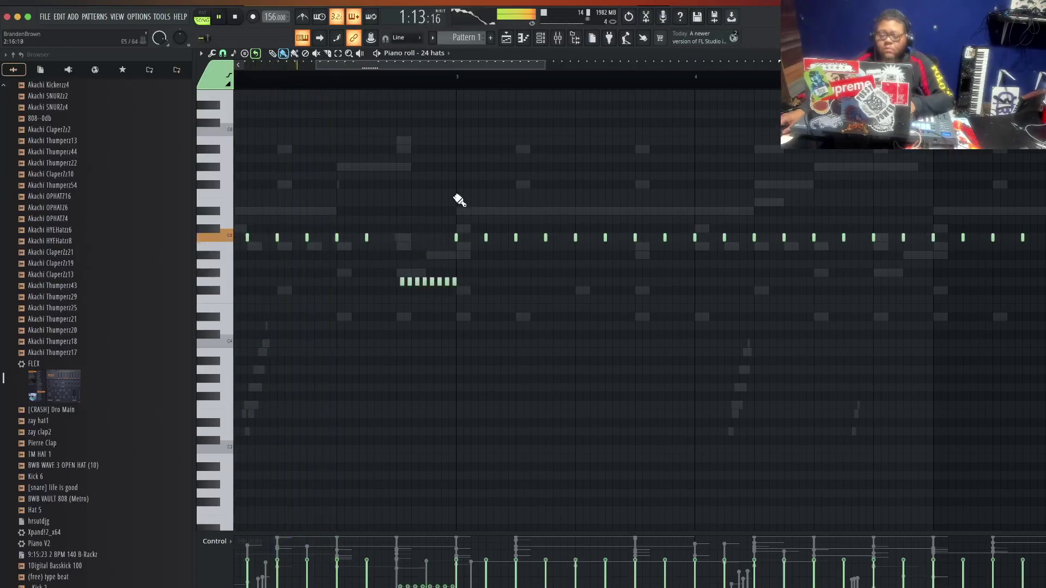
- Replace the last two hats of bar 4 with a quarter-step roll of A4 notes running to bar 5
left_click_drag(447, 62, 546, 74)
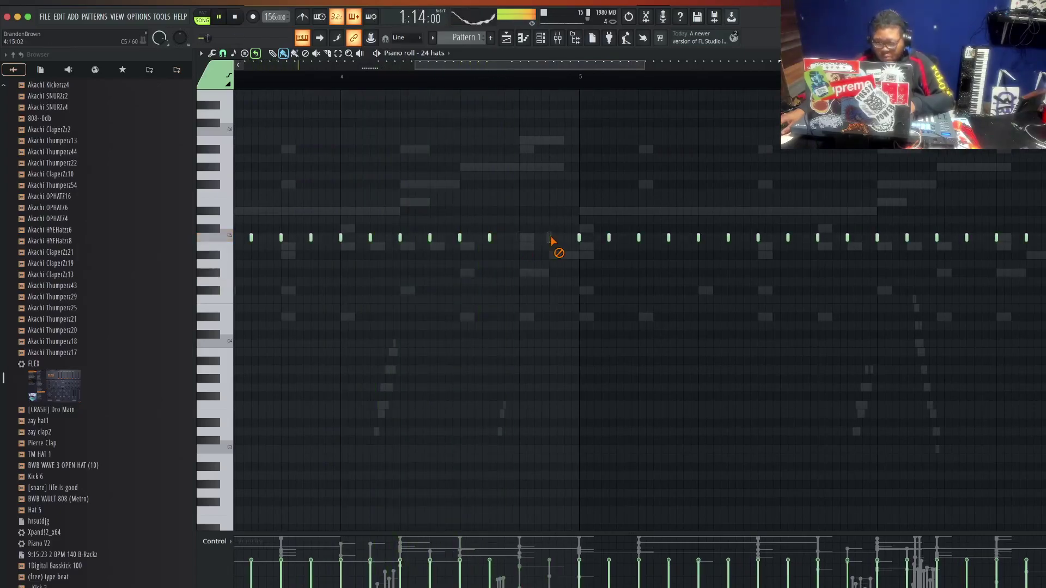
left_click(224, 54)
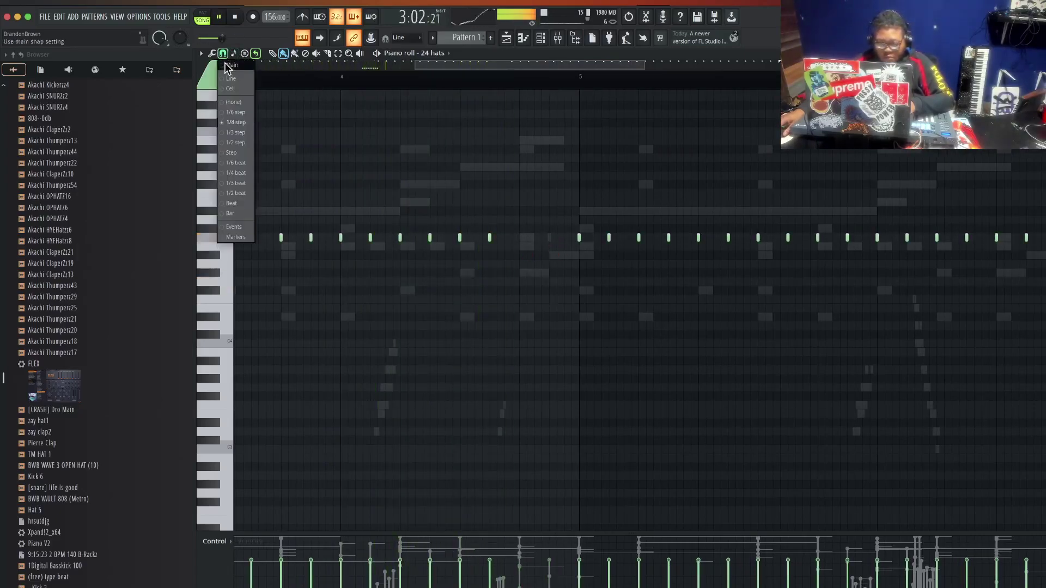
left_click(240, 124)
scroll(551, 87, "up", 2)
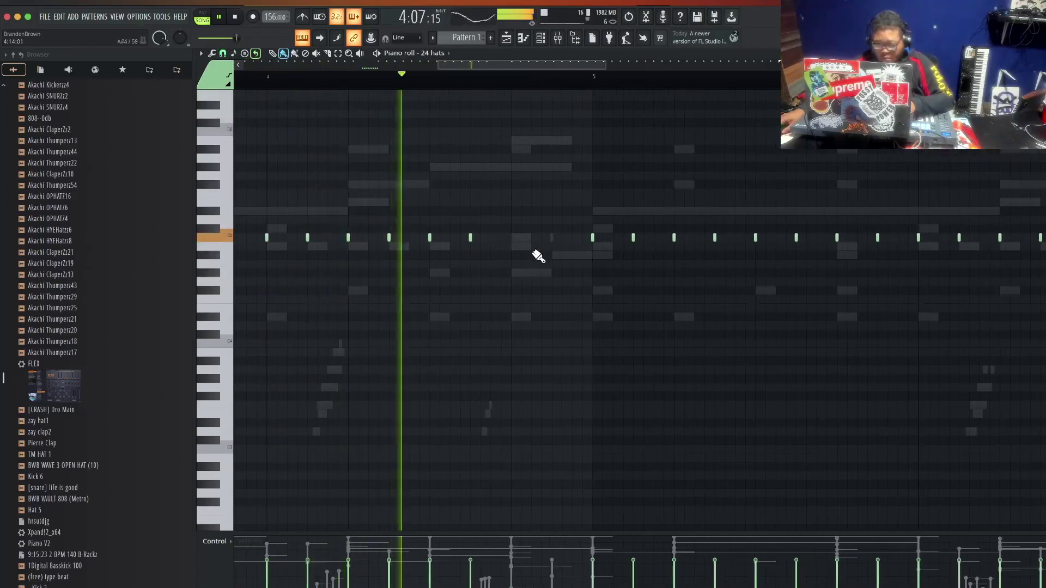
left_click(518, 264)
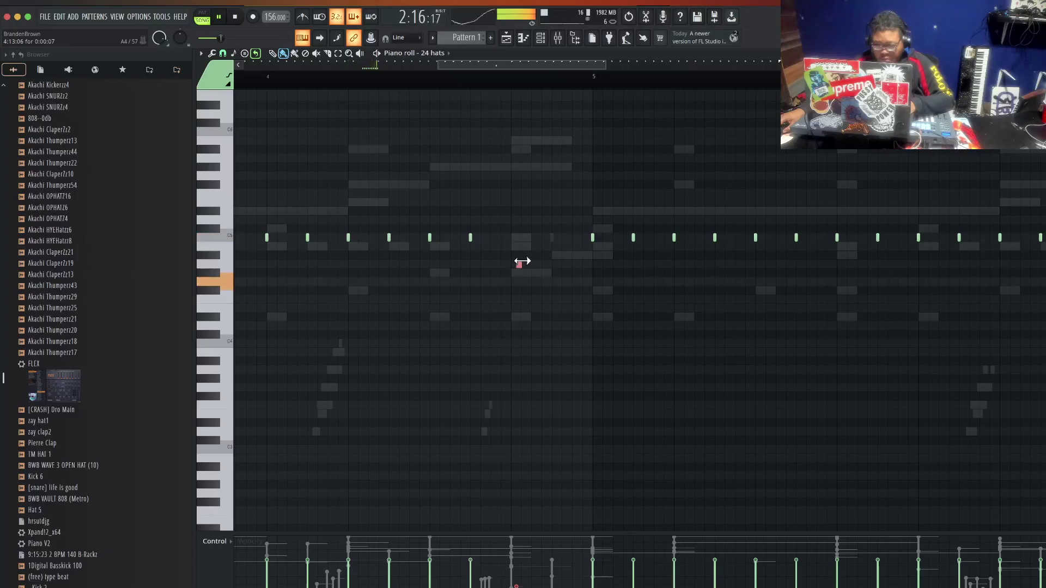
left_click_drag(522, 265, 587, 267)
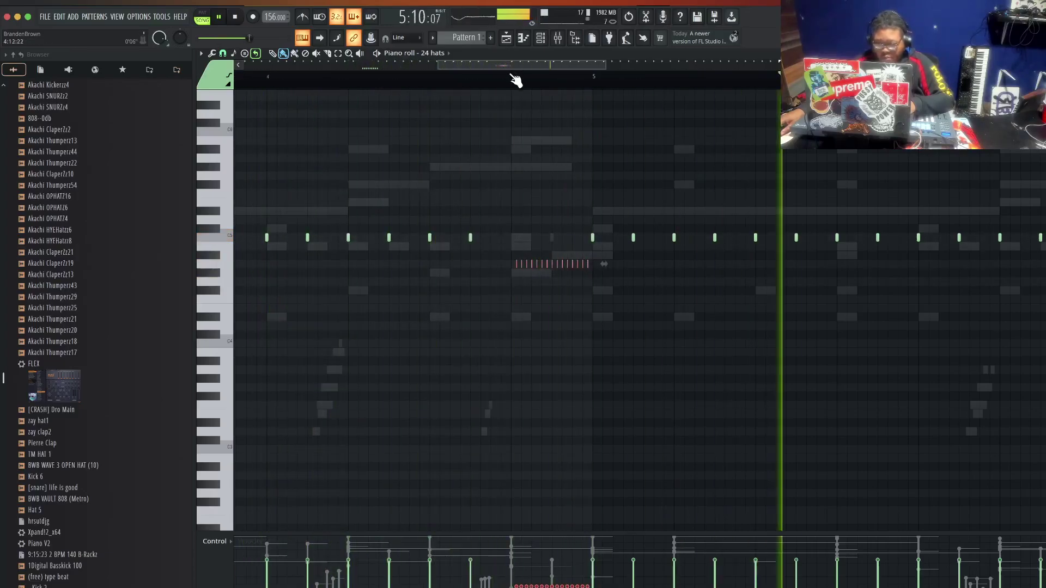
- Delete the 24 hats notes from bar 5 onward and duplicate the first four bars into bars 5 to 8
scroll(509, 77, "down", 3)
key("space")
left_click_drag(530, 250, 905, 231)
key("Delete")
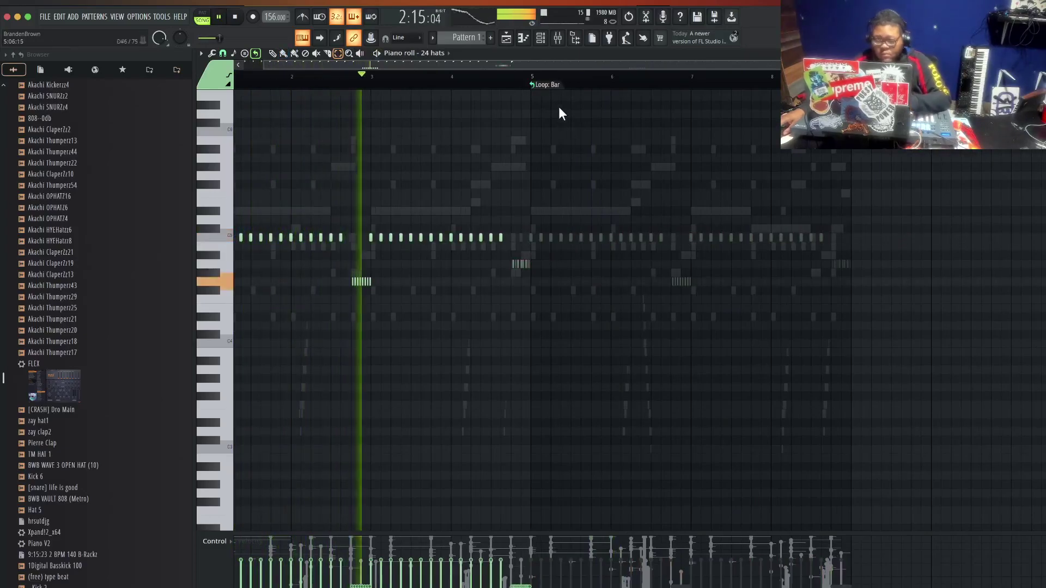
left_click_drag(553, 65, 678, 70)
key("ctrl+a")
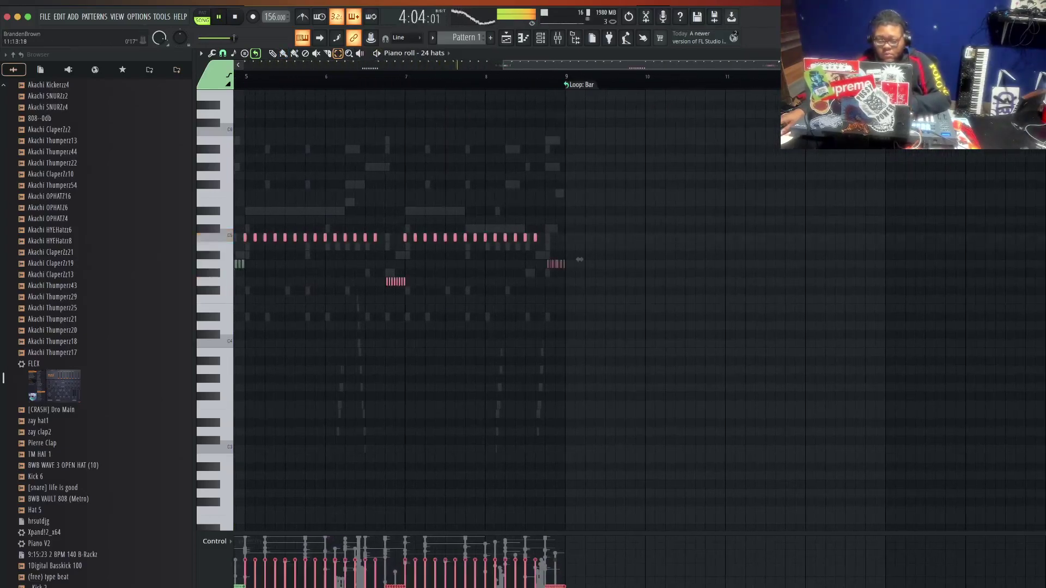
key("Escape")
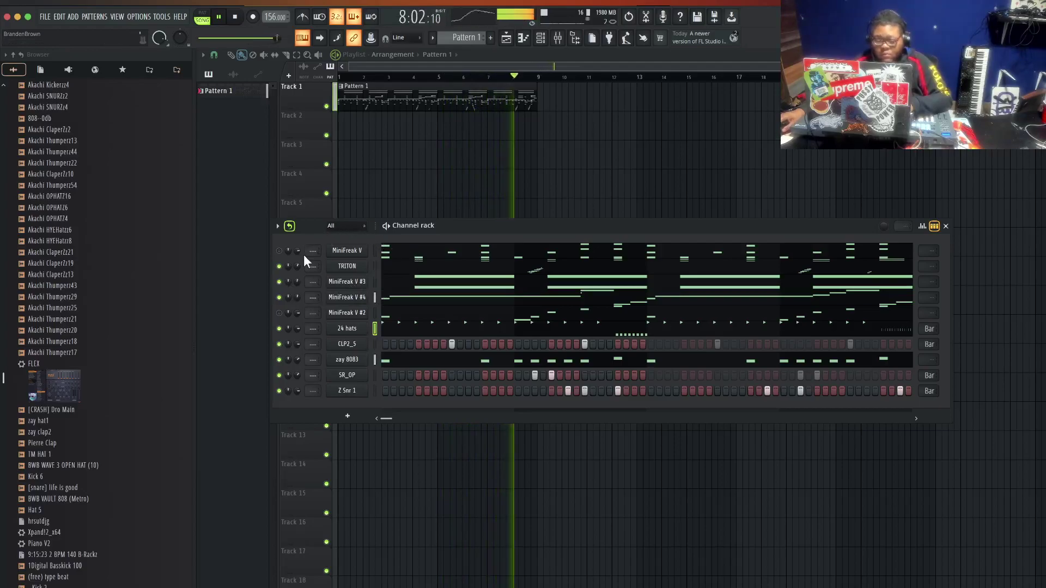
- Unmute MiniFreak V and MiniFreak V #2, and add the [CRASH] Dro Main sample as a channel with a hit on step 1
left_click(279, 312)
scroll(90, 251, "up", 2)
scroll(86, 259, "up", 3)
left_click_drag(87, 510, 288, 425)
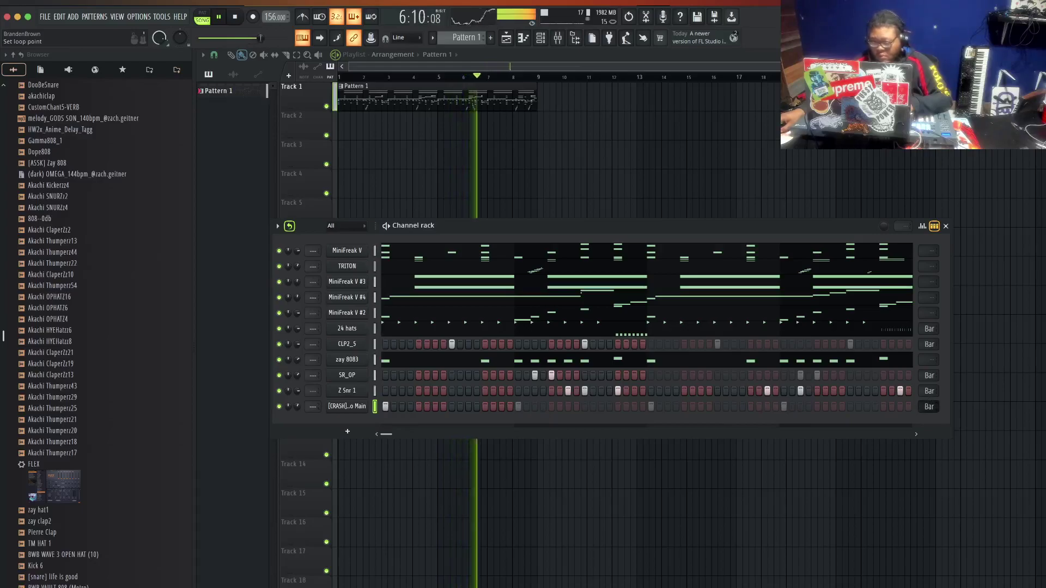
- Turn off looping for the [CRASH] Dro Main channel and lower its volume
scroll(929, 406, "down", 2)
scroll(929, 407, "down", 2)
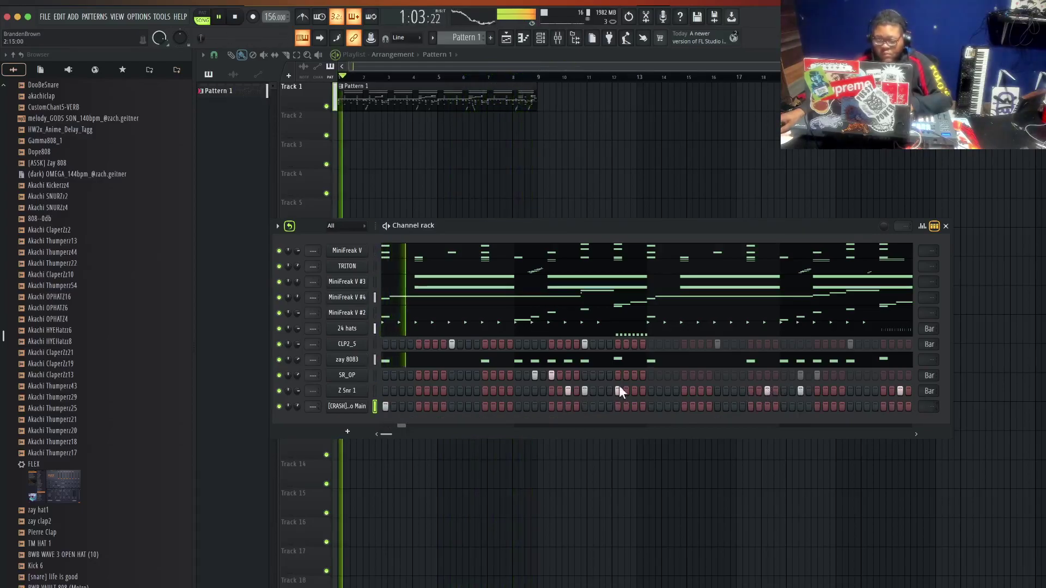
left_click_drag(290, 405, 290, 415)
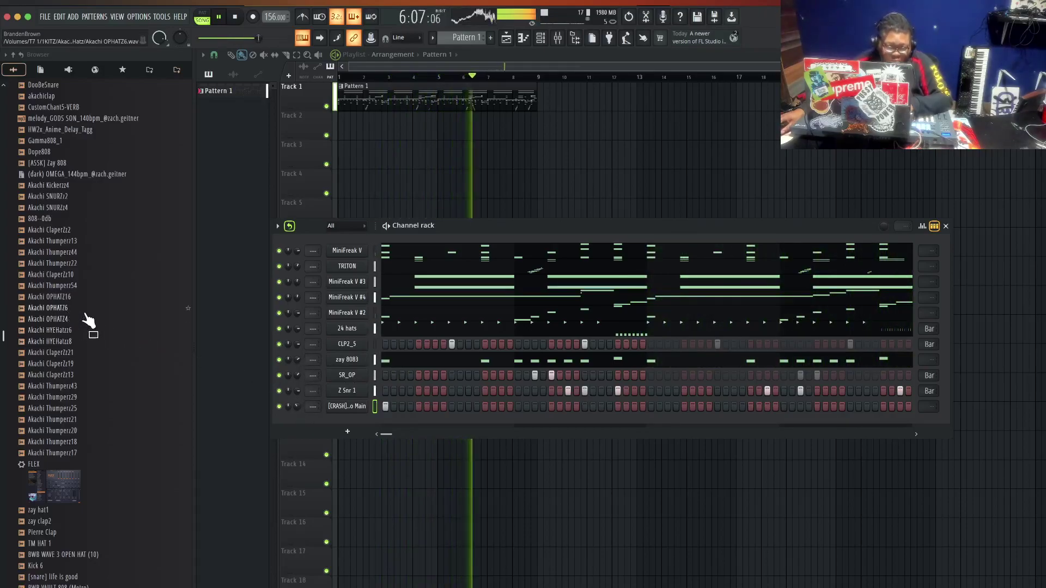
- Find the JEEZY-CRASH sample among the recent files and add it as a new channel
scroll(81, 322, "up", 4)
scroll(60, 319, "up", 3)
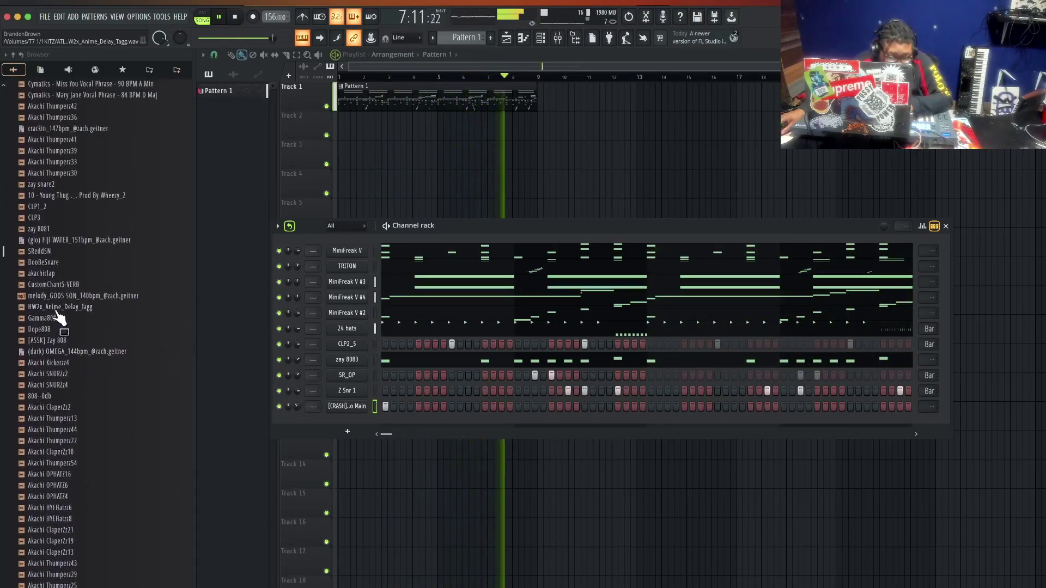
scroll(57, 311, "up", 5)
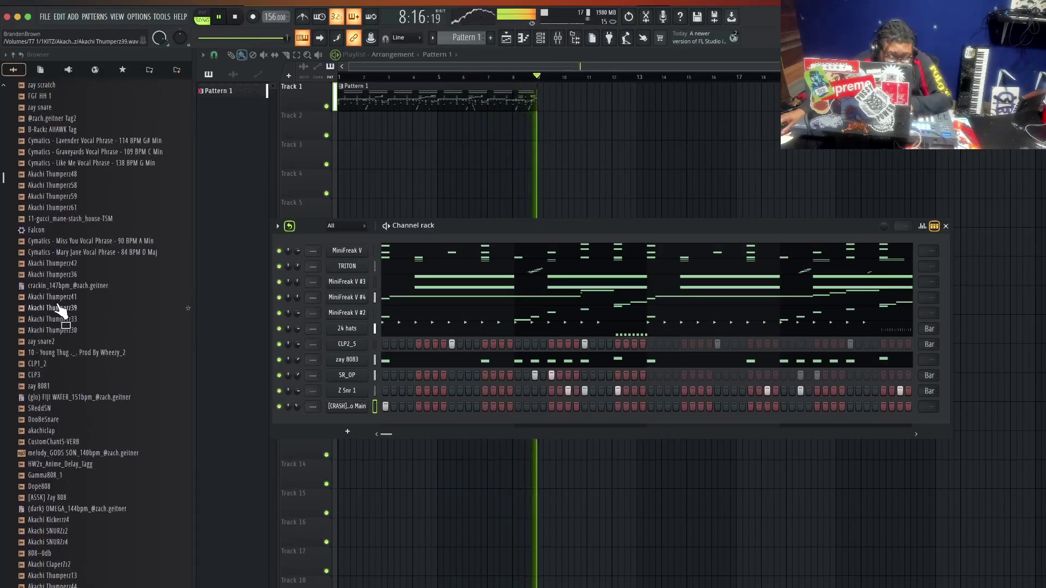
scroll(59, 307, "up", 4)
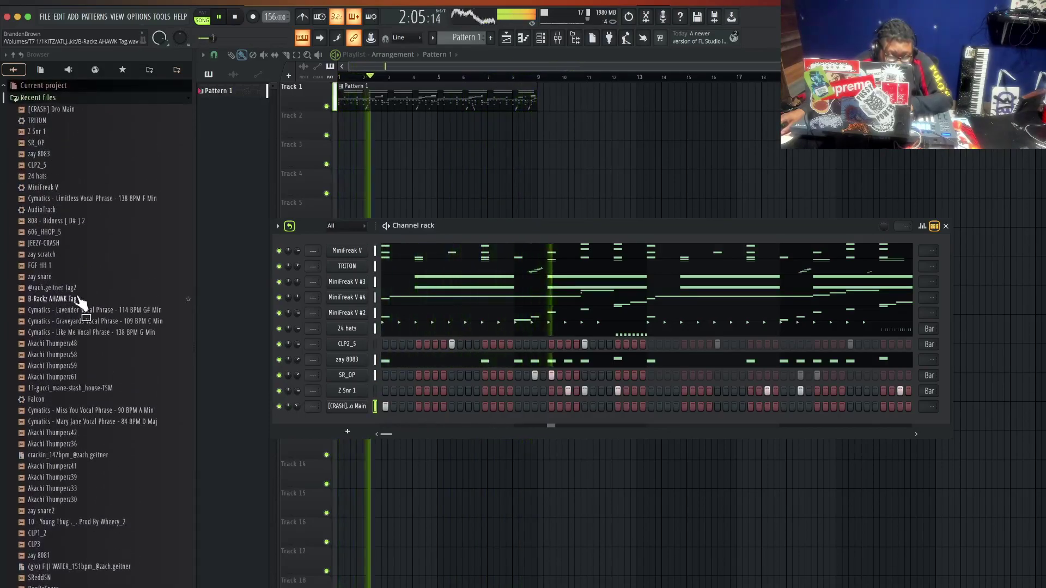
left_click_drag(42, 243, 345, 423)
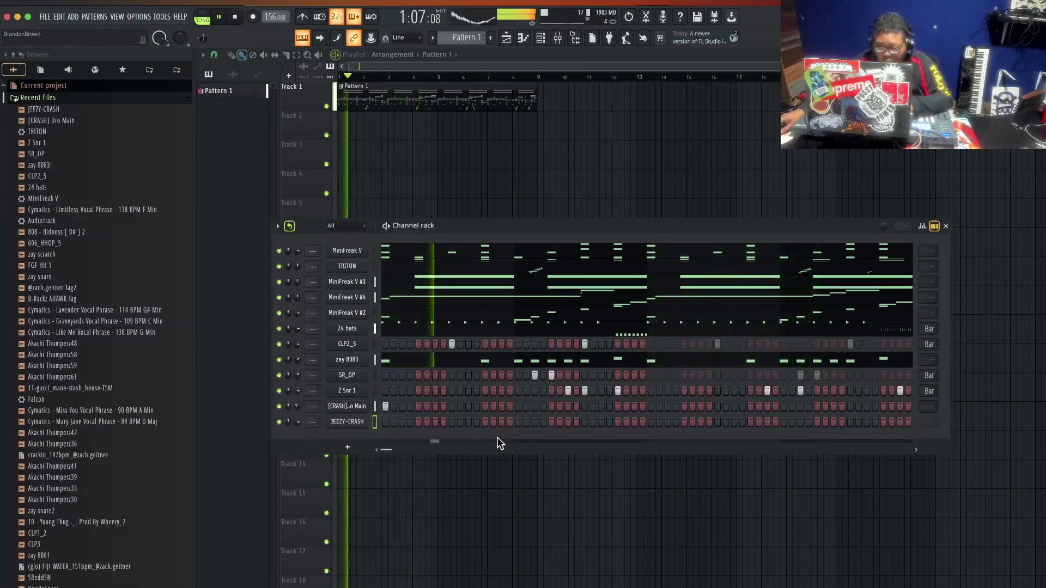
- Try JEEZY-CRASH hits on steps 21, 33, 1, 5 and 9
left_click(553, 422)
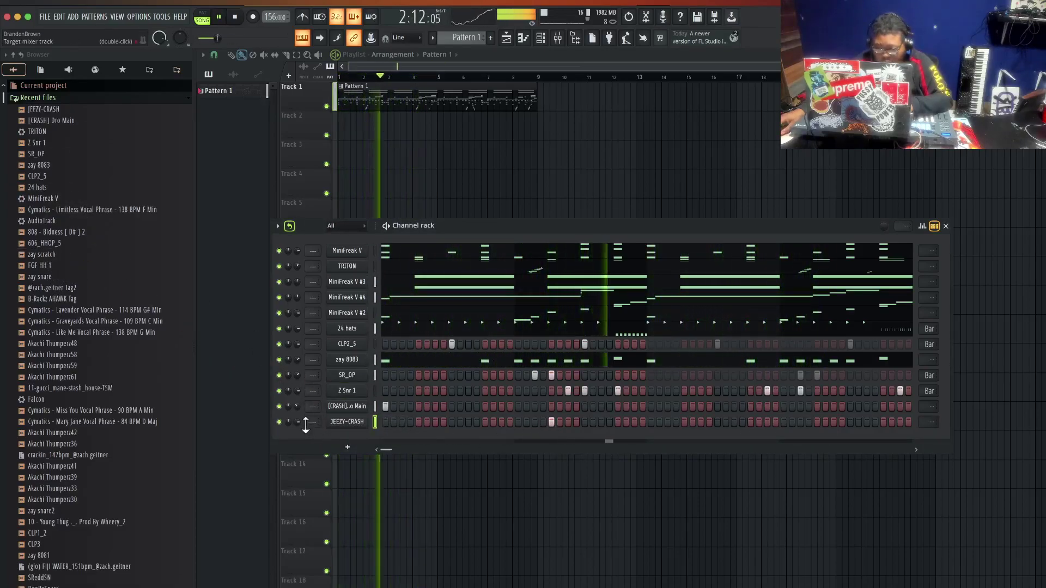
left_click(550, 420)
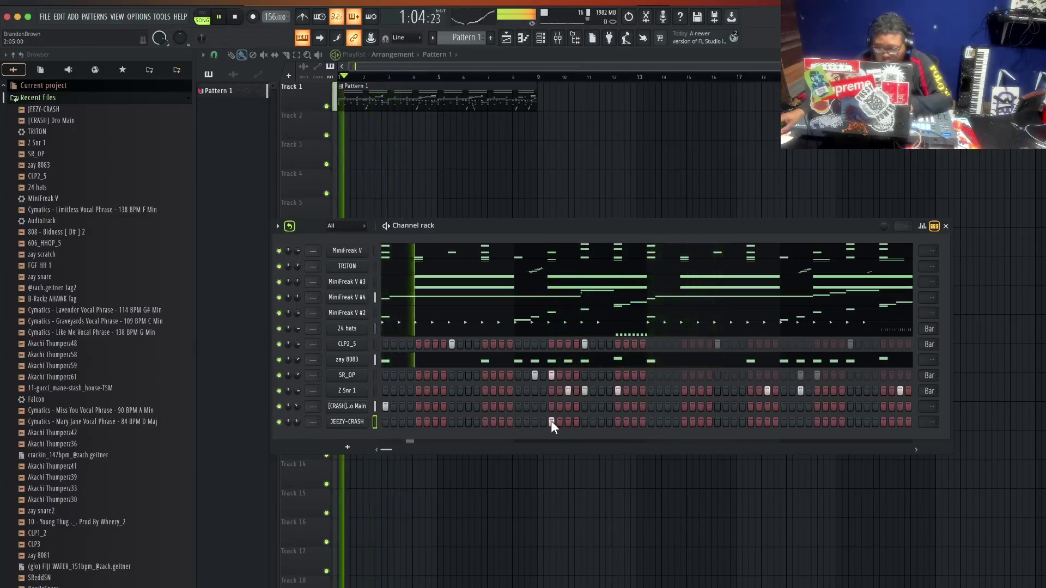
left_click(651, 423)
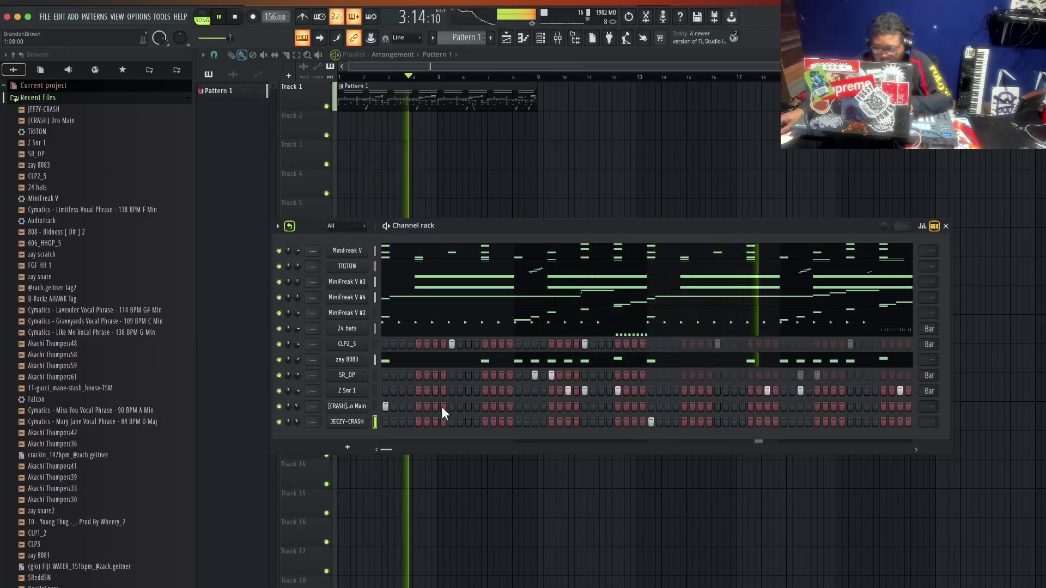
left_click(385, 422)
left_click(386, 422)
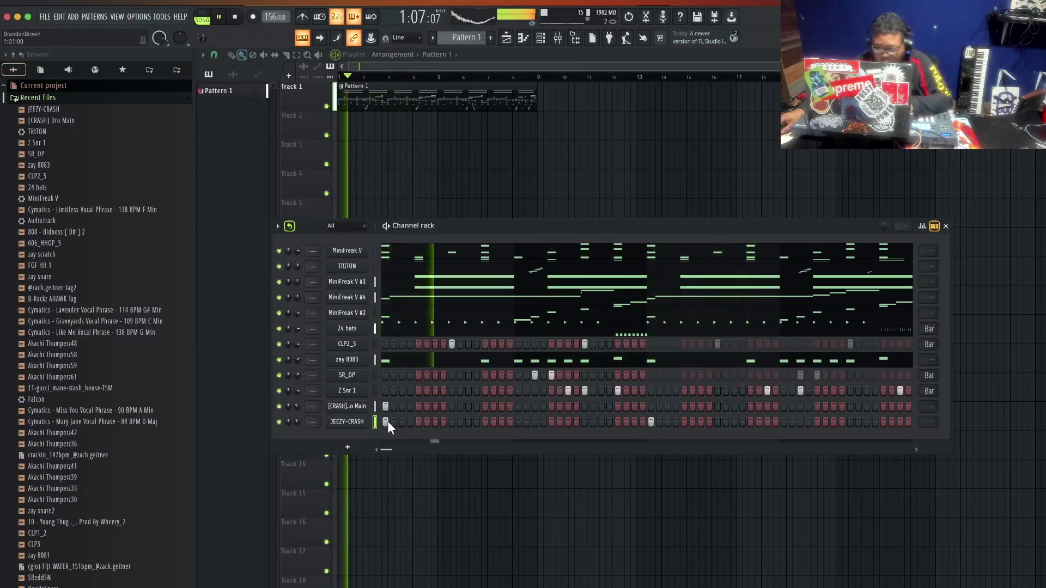
left_click(418, 421)
left_click(418, 421)
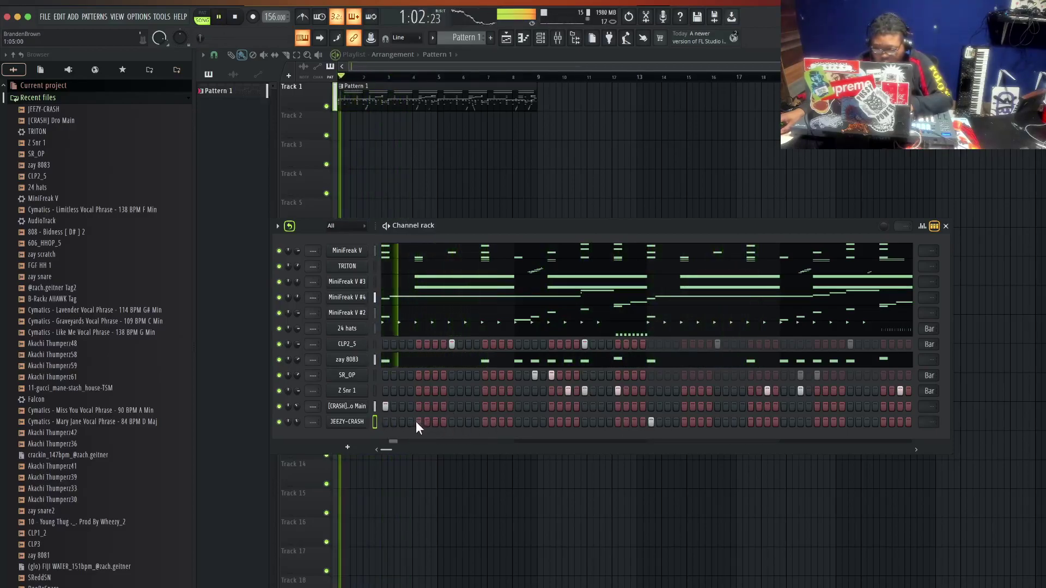
left_click(451, 421)
left_click(451, 422)
- Place the JEEZY-CRASH hit on step 13 only and loop the channel every bar
left_click(485, 421)
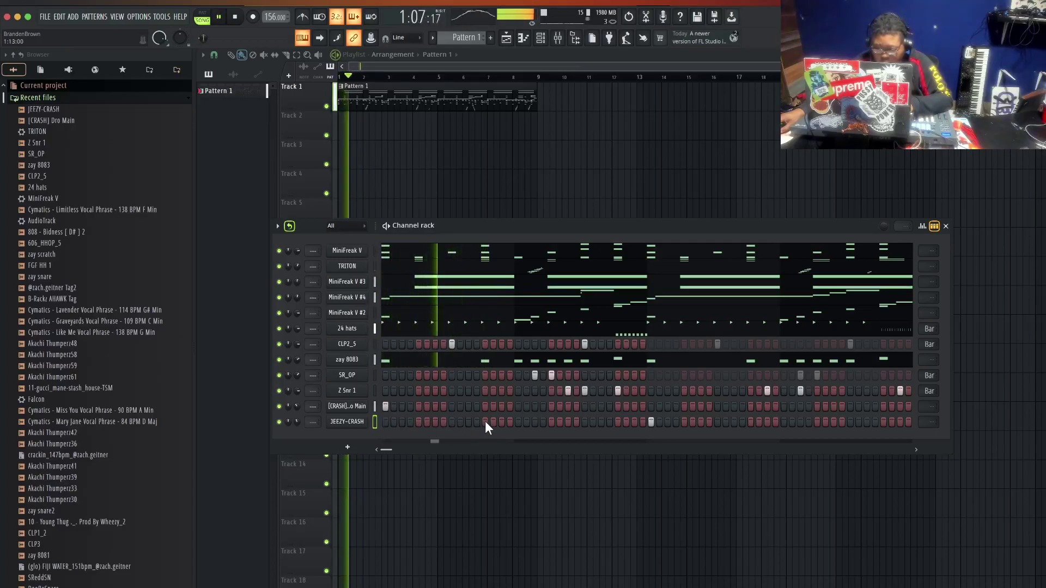
left_click(651, 421)
left_click_drag(919, 422, 919, 415)
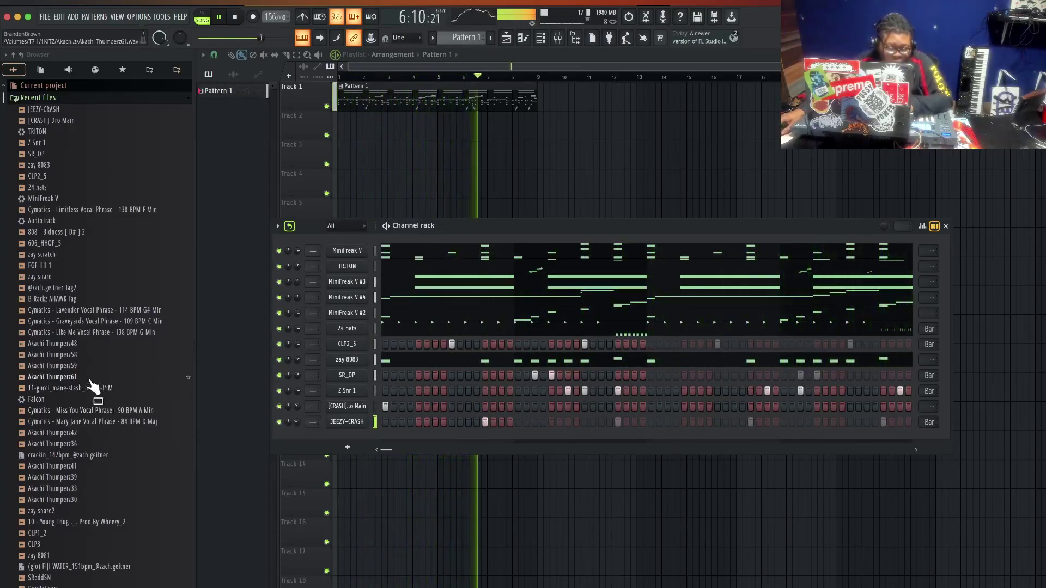
- Add the zay scratch sample as a new channel and place a hit on step 9 of bar 8
left_click_drag(144, 376, 437, 468)
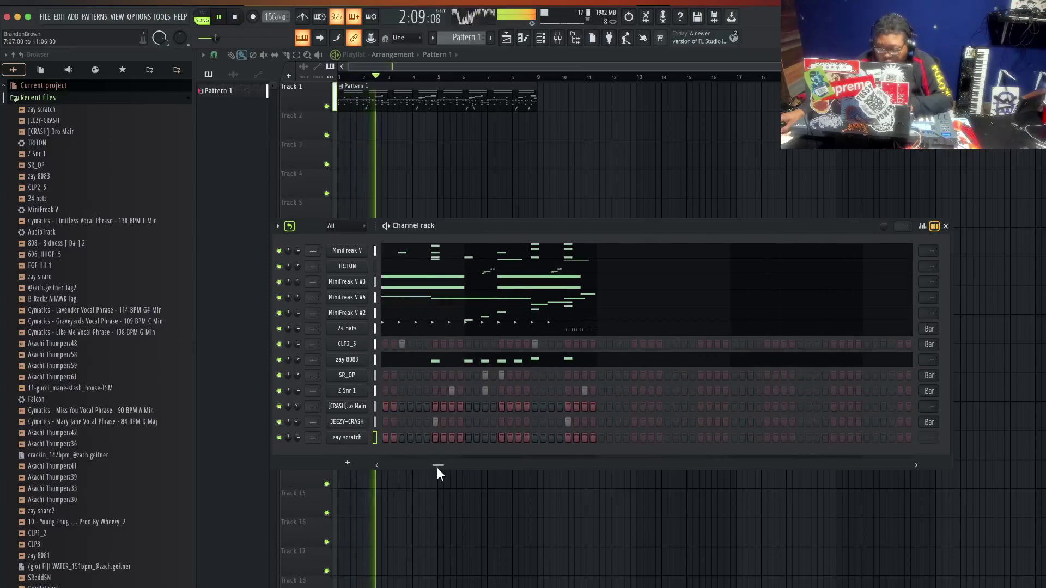
left_click(533, 438)
- Time-stretch the zay scratch sample to 2 beats in Auto mode, raise its silence trimming and lower the channel volume
left_click(345, 437)
right_click(479, 219)
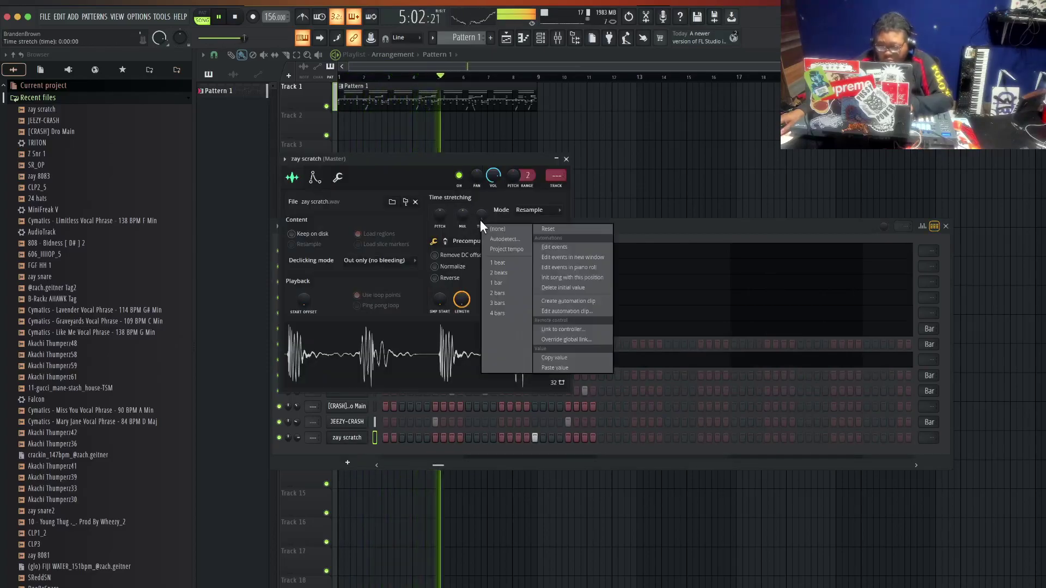
left_click(514, 275)
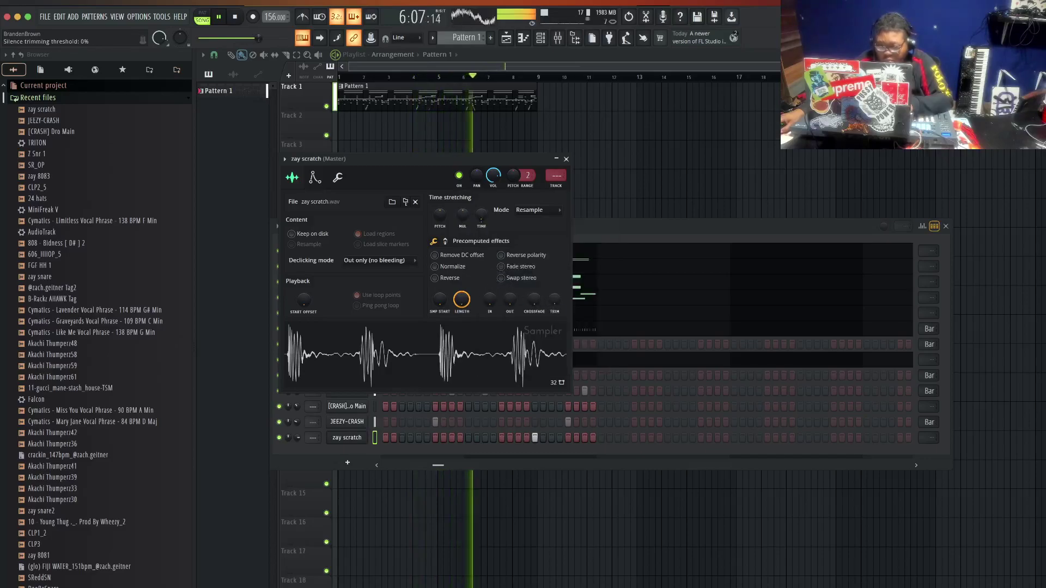
left_click_drag(554, 305, 533, 290)
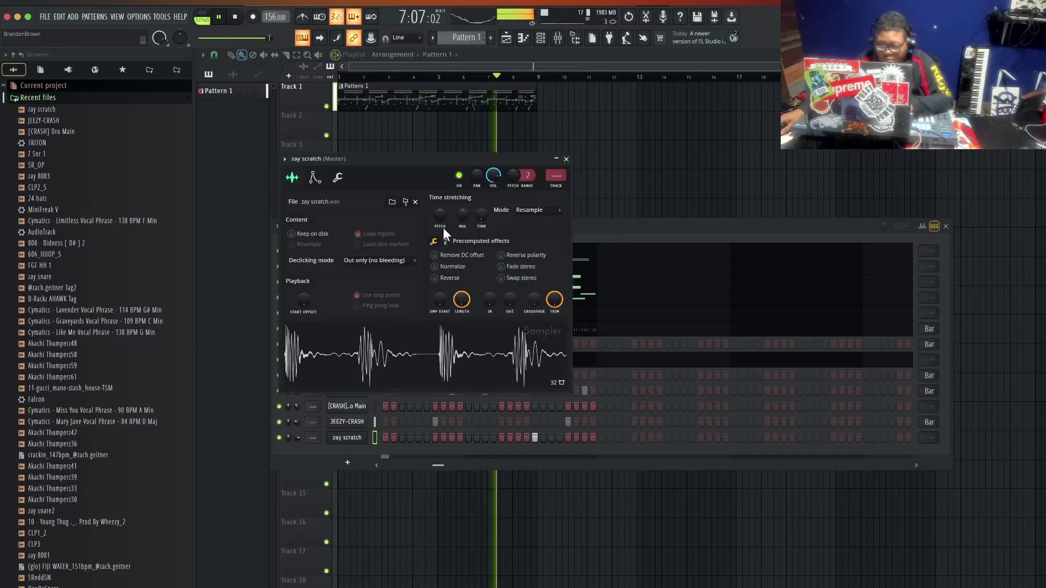
right_click(443, 227)
left_click(466, 215)
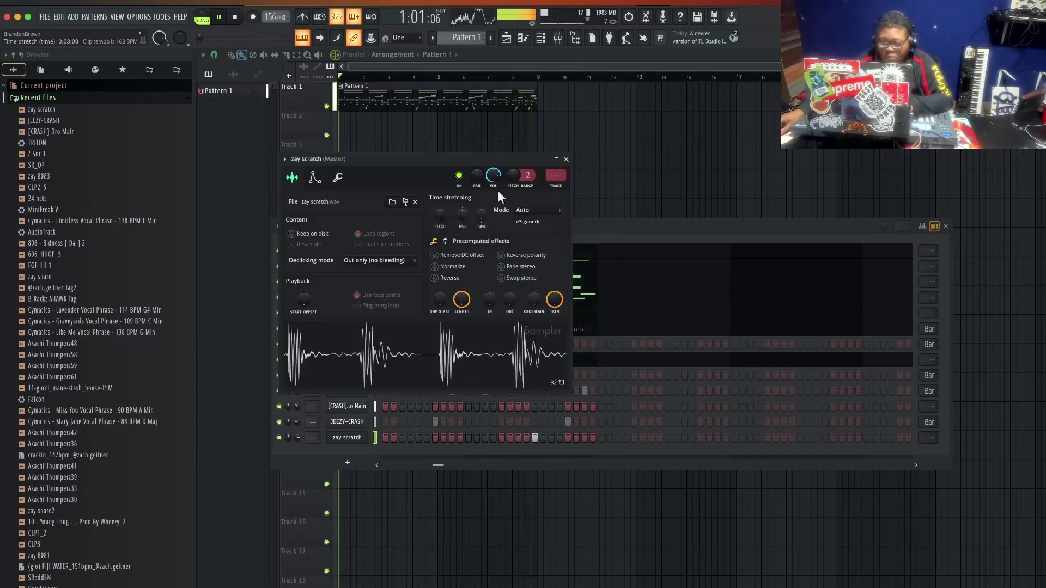
left_click(567, 160)
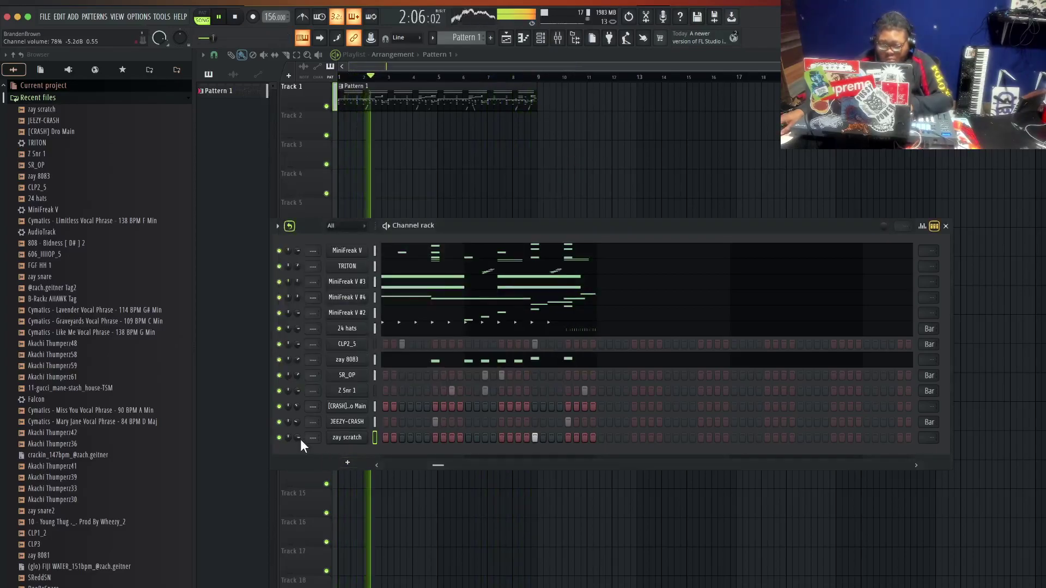
left_click_drag(298, 437, 299, 463)
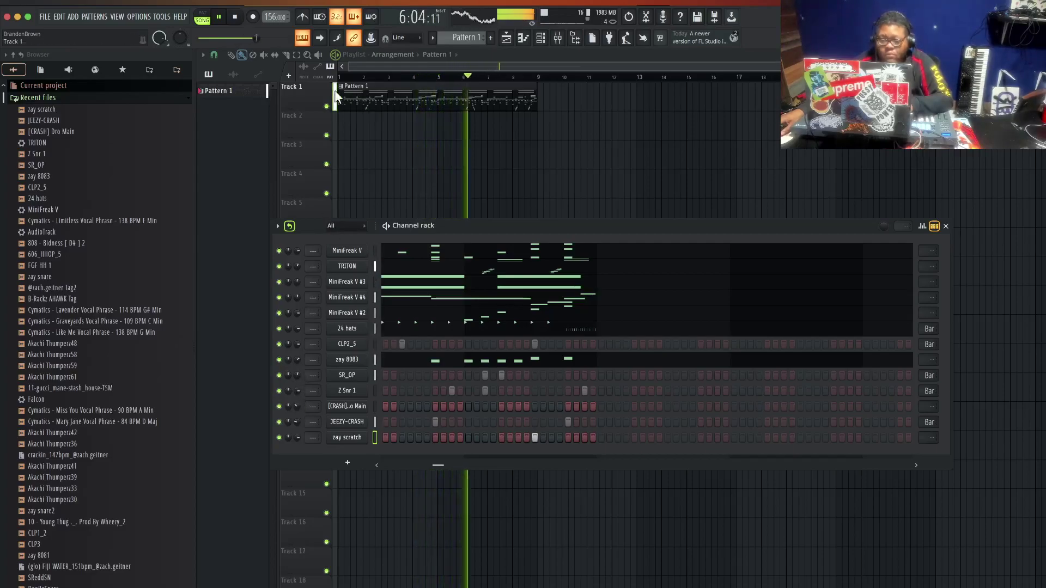
- Split Pattern 1 by channel, place all the resulting patterns on Tracks 2 to 14 and delete the original clip on Track 1
right_click(235, 90)
left_click(288, 265)
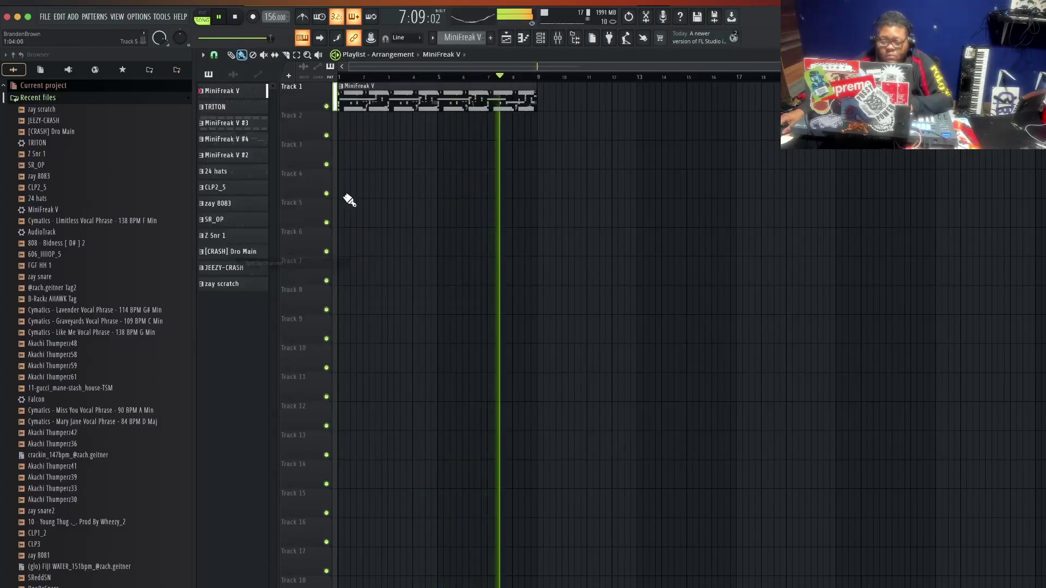
left_click(241, 283, "shift")
left_click_drag(240, 282, 338, 125)
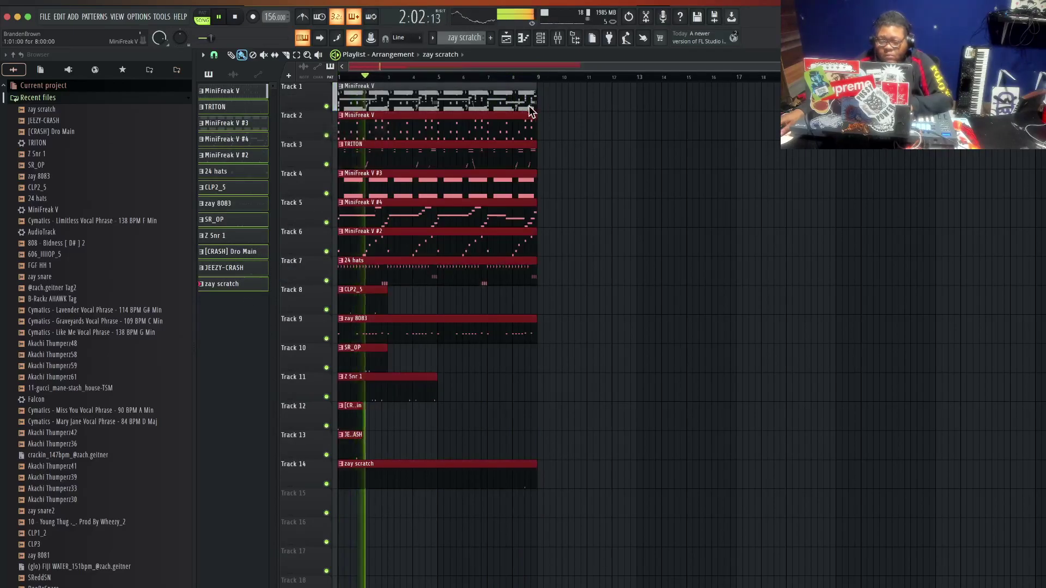
right_click(336, 104)
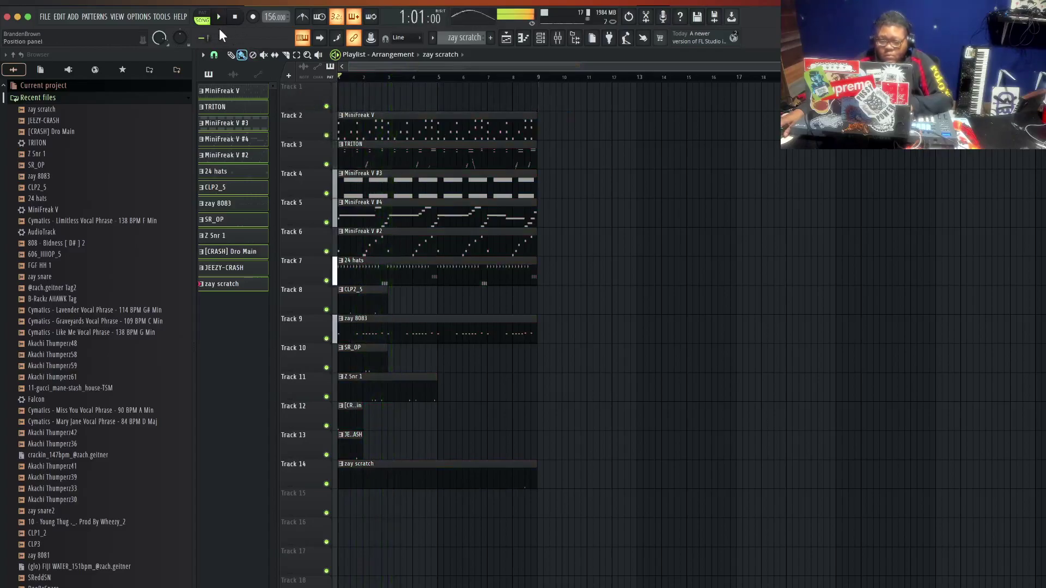
- Extend the CLP2_5, SR_OP, Z Snr 1, [CRASH] Dro Main and JEEZY-CRASH clips to the start of bar 9
left_click_drag(385, 303, 525, 320)
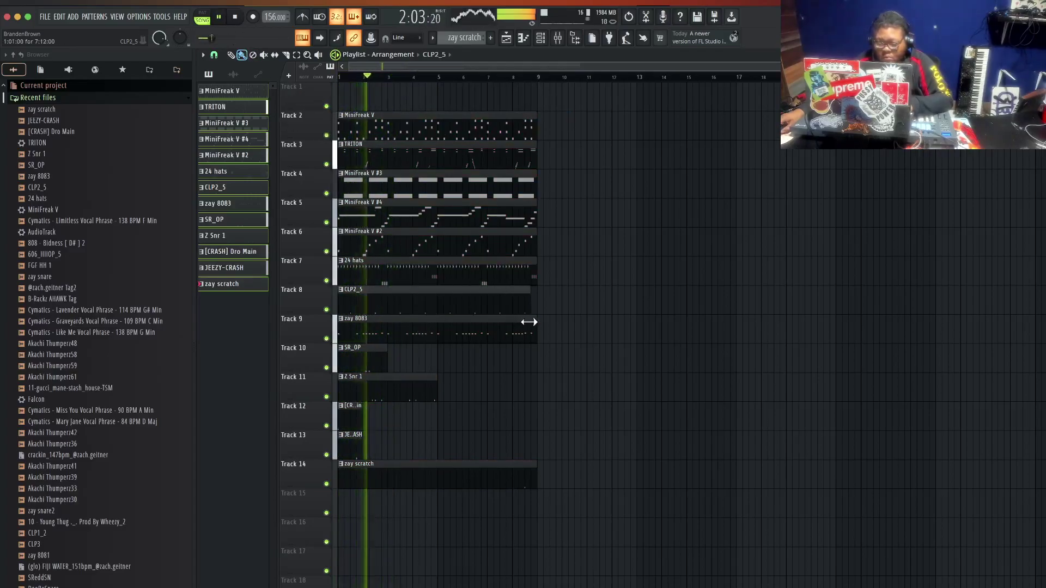
left_click_drag(384, 362, 533, 376)
left_click_drag(435, 391, 534, 392)
left_click_drag(360, 420, 533, 432)
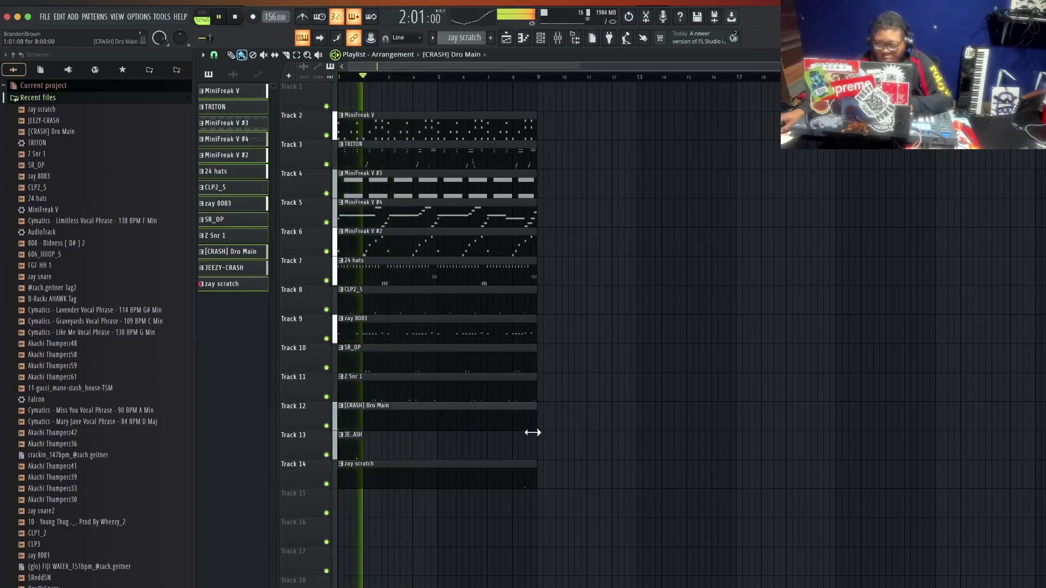
left_click_drag(376, 454, 534, 455)
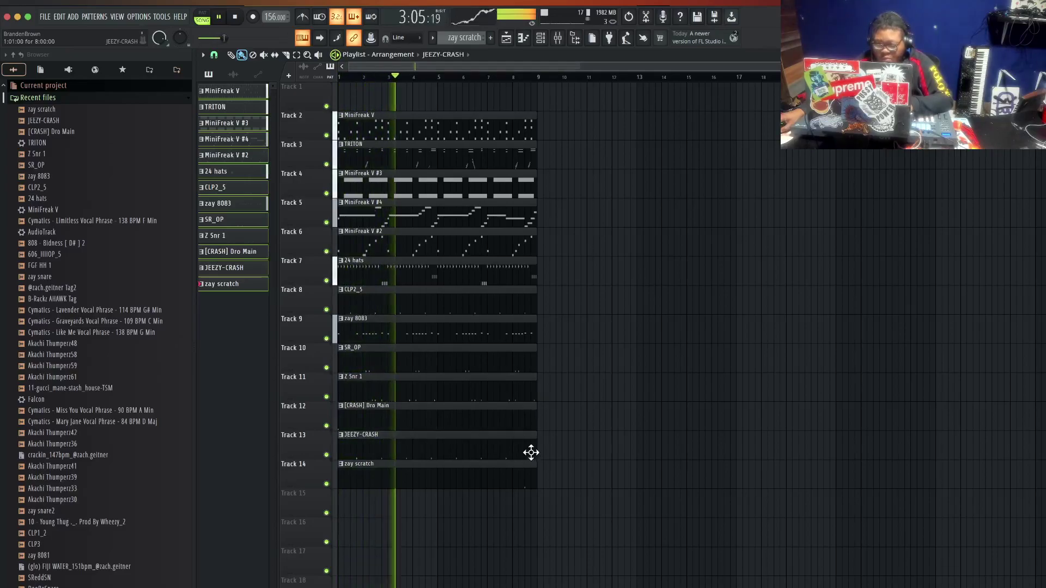
- Select all the clips on Tracks 2 to 14 and duplicate the eight-bar section five times in a row
left_click_drag(351, 517, 505, 110)
key("ctrl+b")
key("ctrl+b")
key("ctrl+b")
key("ctrl+b")
key("ctrl+b")
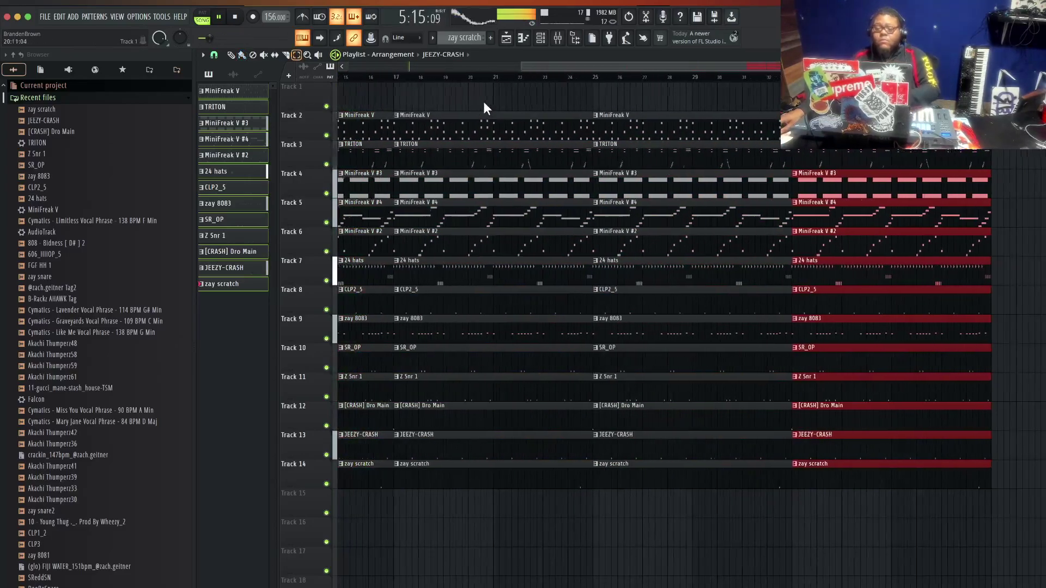
- Delete the drum, 808, crash and scratch clips on Tracks 7 to 14 from the first eight bars
scroll(478, 79, "down", 3)
key("p")
key("space")
right_click(373, 278)
key("space")
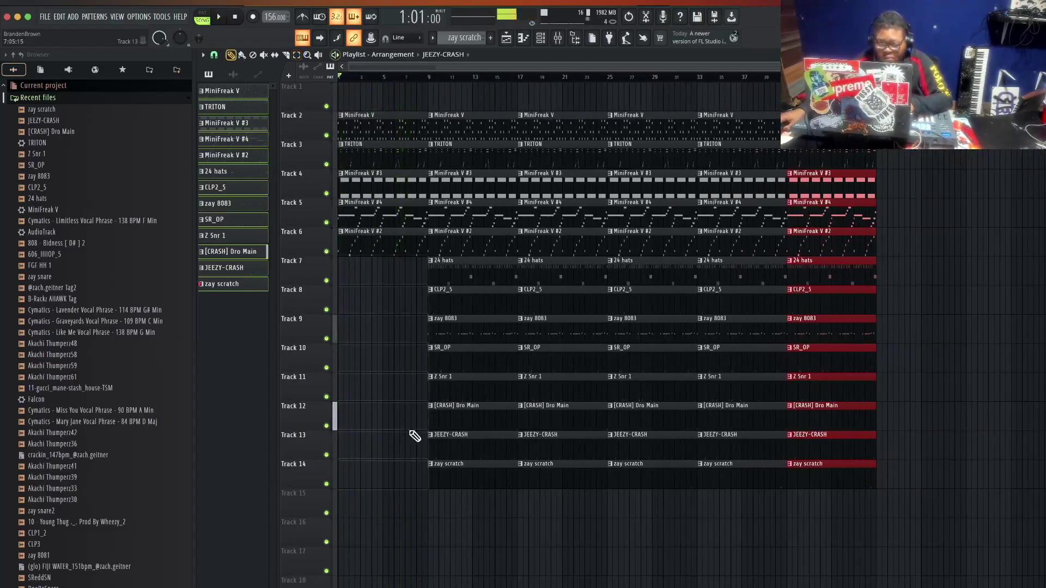
- Delete the MiniFreak V #3 clips at bars 1, 9 and 17 and the MiniFreak V #4 clip at bar 9
right_click(358, 189)
key("space")
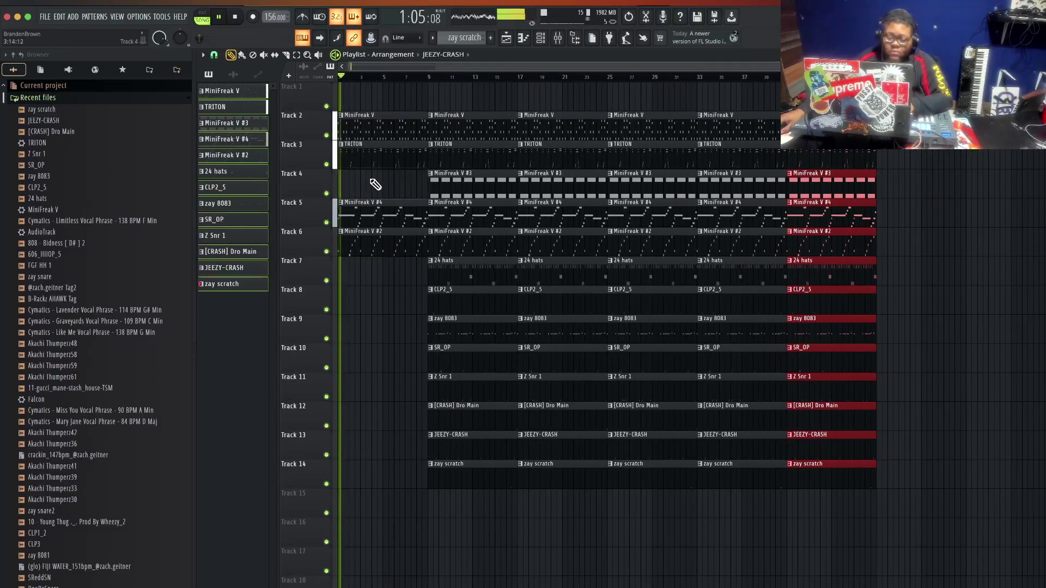
right_click(461, 190)
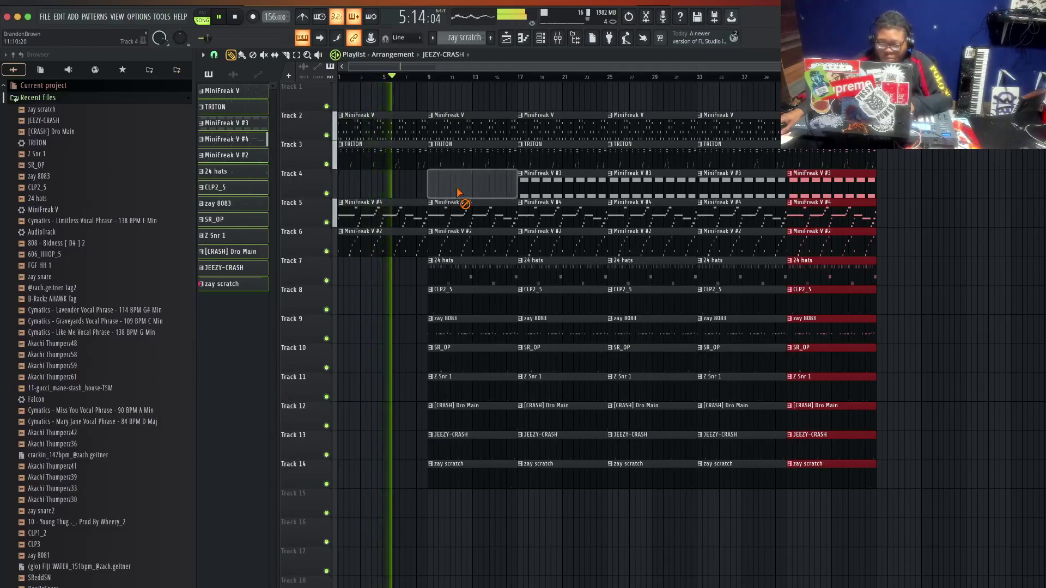
right_click(473, 219)
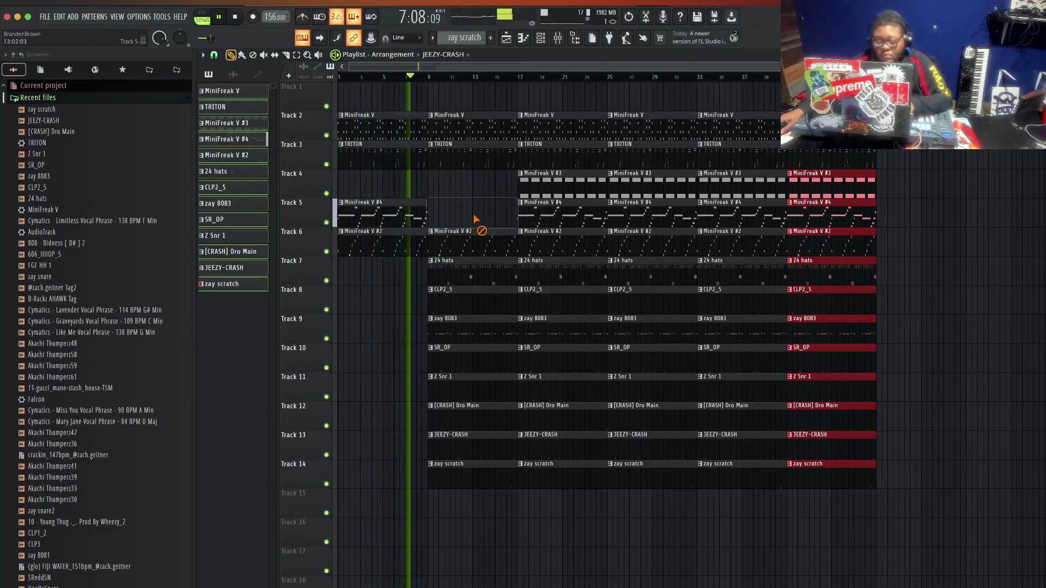
right_click(552, 192)
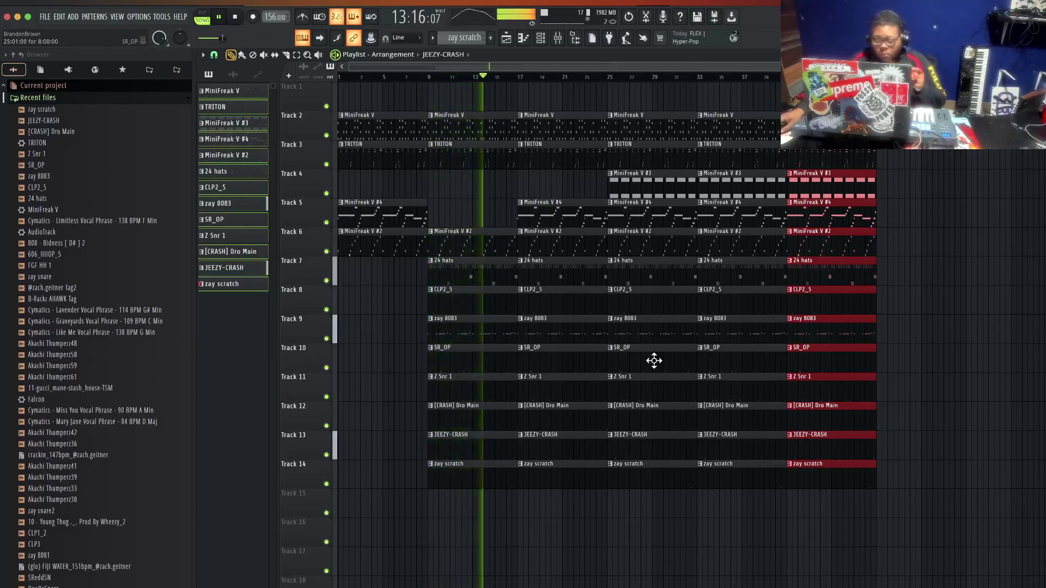
- Delete the zay 8083, TRITON and MiniFreak V #2 clips at bar 25 and the MiniFreak V #2, #3 and #4 clips at bar 33
right_click(642, 336)
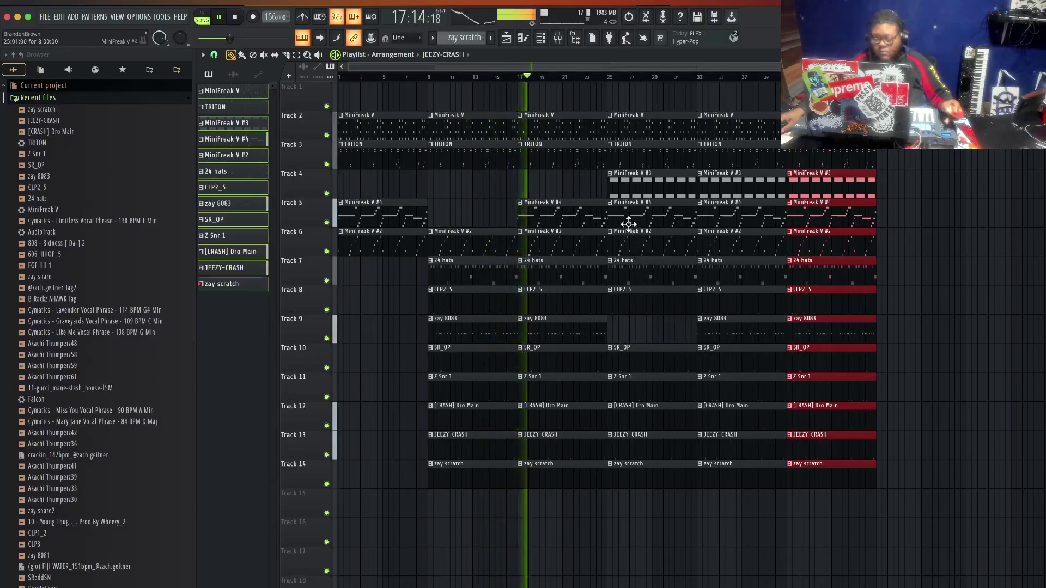
right_click(631, 158)
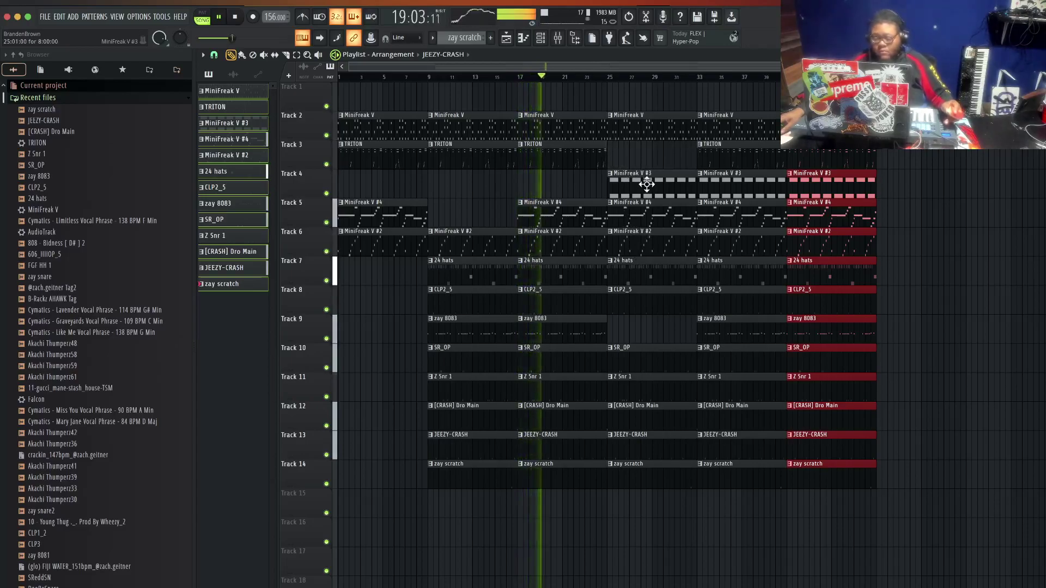
right_click(720, 182)
right_click(727, 215)
right_click(732, 242)
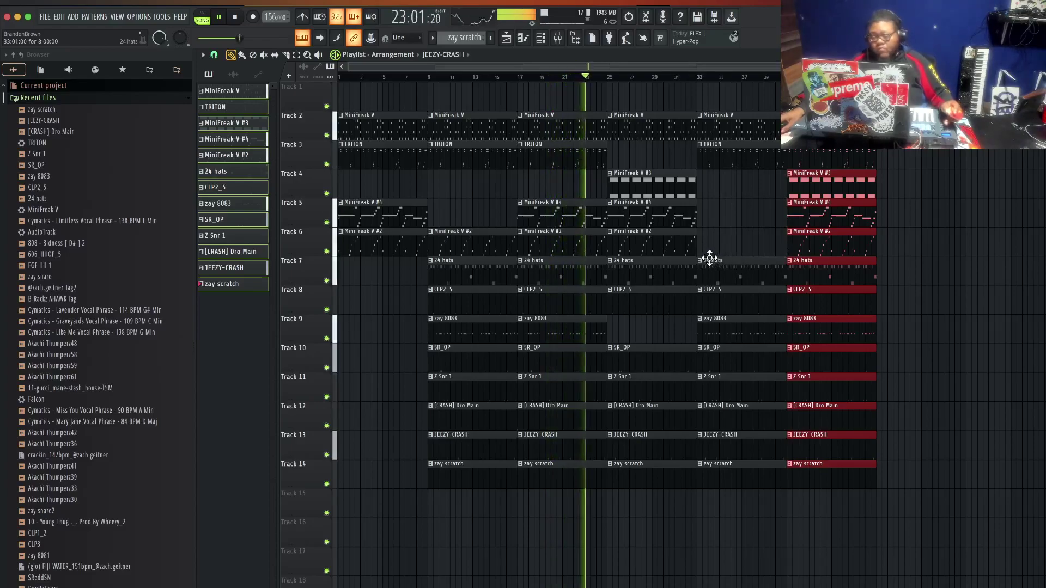
right_click(684, 248)
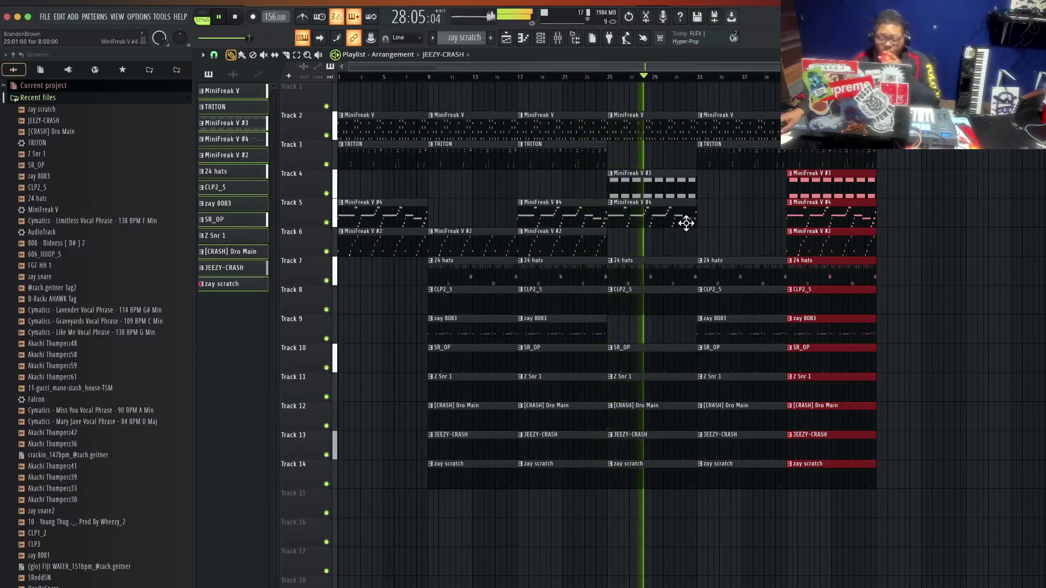
- Delete the TRITON clip at bar 33 and the MiniFreak V #2, #3 and #4 clips at bar 41
right_click(748, 161)
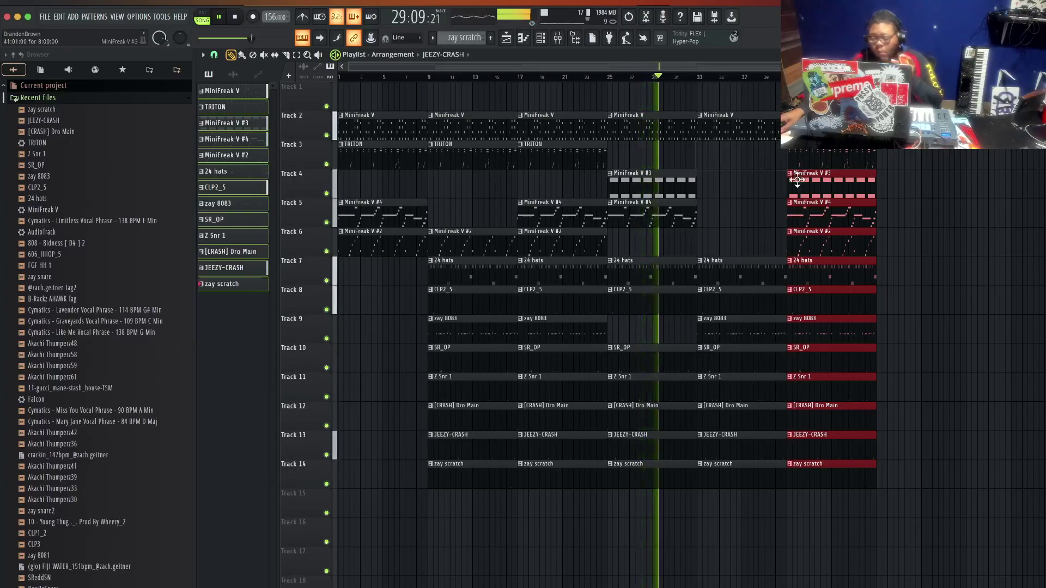
right_click(795, 185)
right_click(798, 215)
right_click(800, 241)
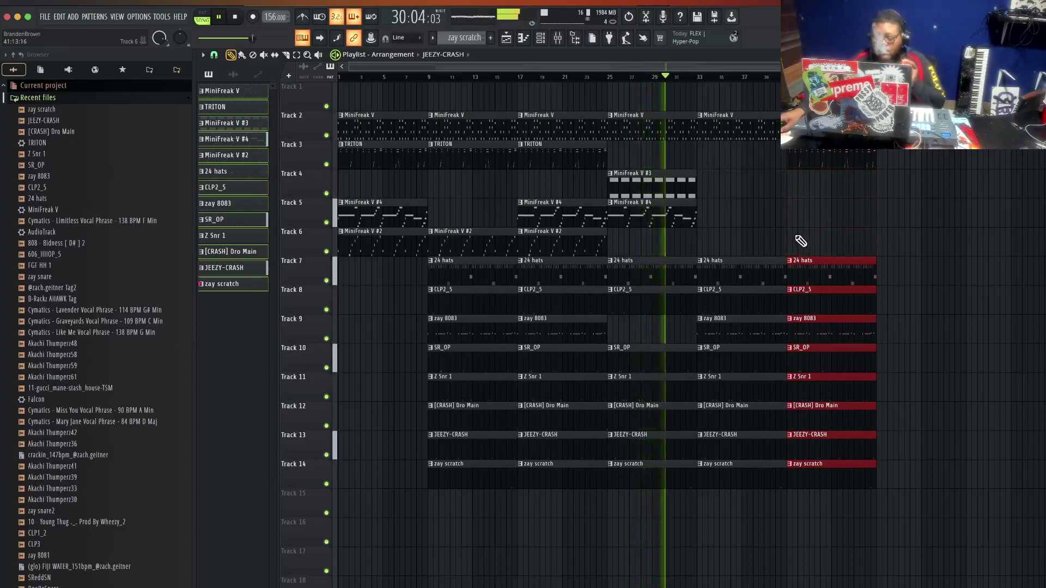
- Place MiniFreak V #2 on Track 6 at bar 41, trim it to a one-bar clip at bar 44 and add another at bar 48
left_click(589, 243)
left_click(791, 241)
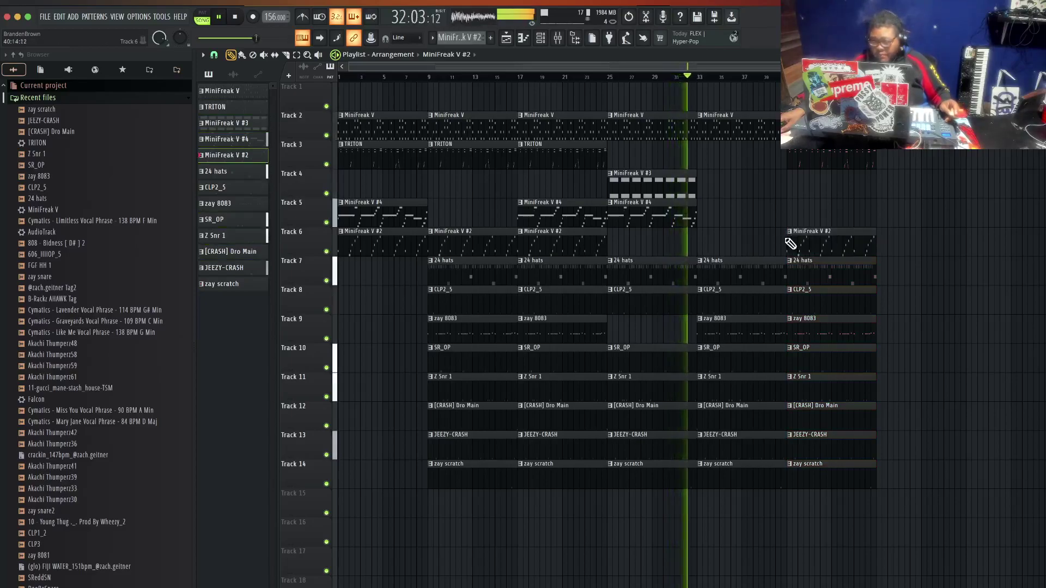
left_click_drag(785, 237, 795, 239)
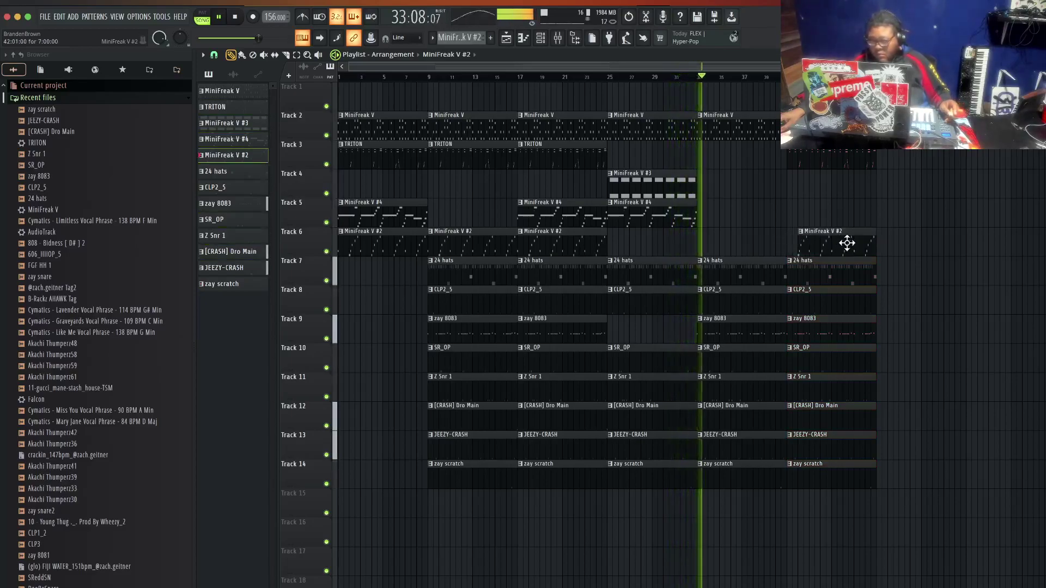
left_click_drag(872, 241, 827, 248)
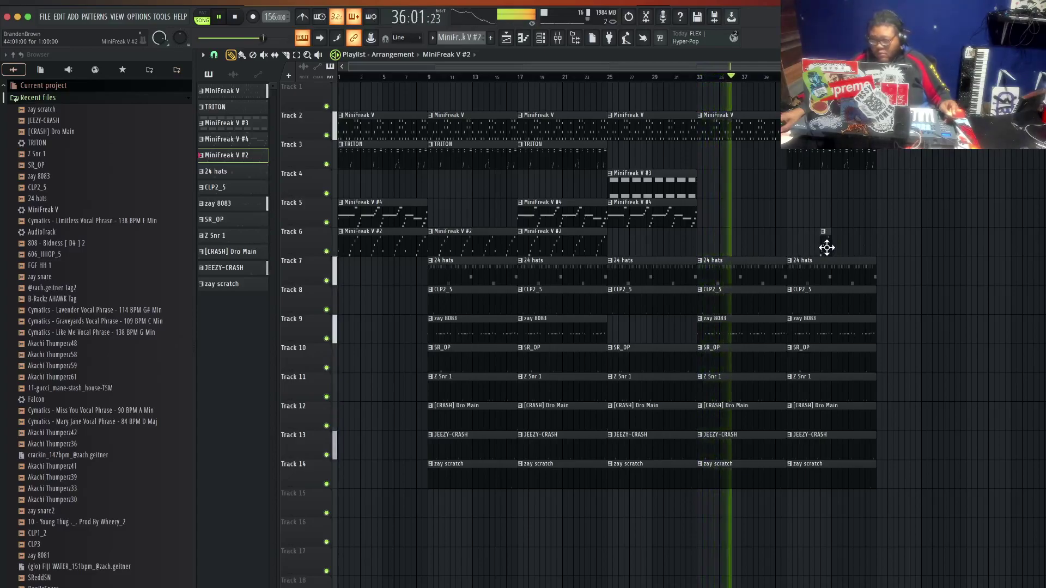
left_click(866, 247)
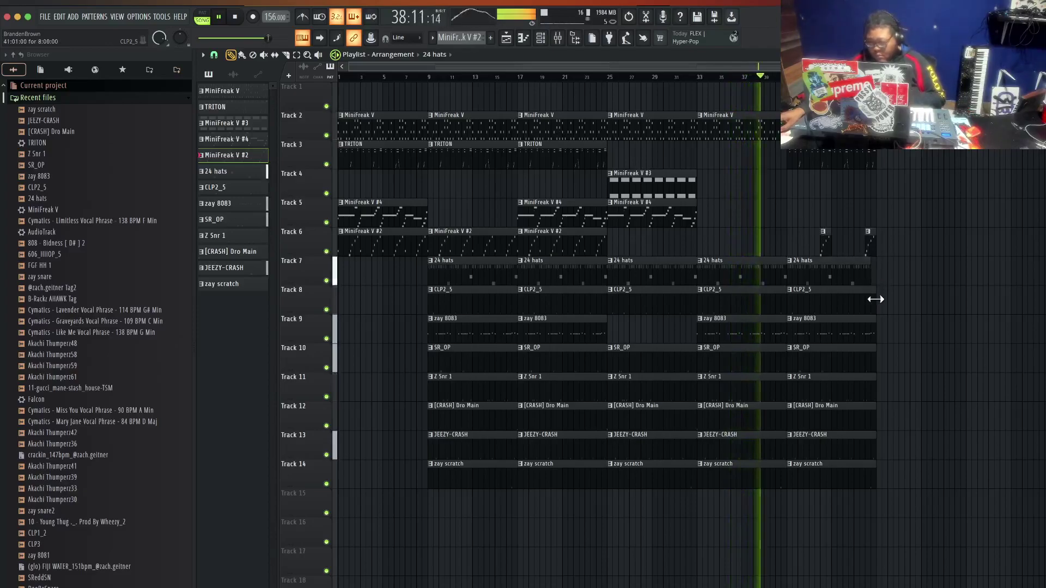
- Shorten the ends of the 24 hats, CLP2_5, SR_OP, Z Snr 1, crash and scratch clips starting at bar 41 by about half a bar
left_click_drag(875, 321, 869, 322)
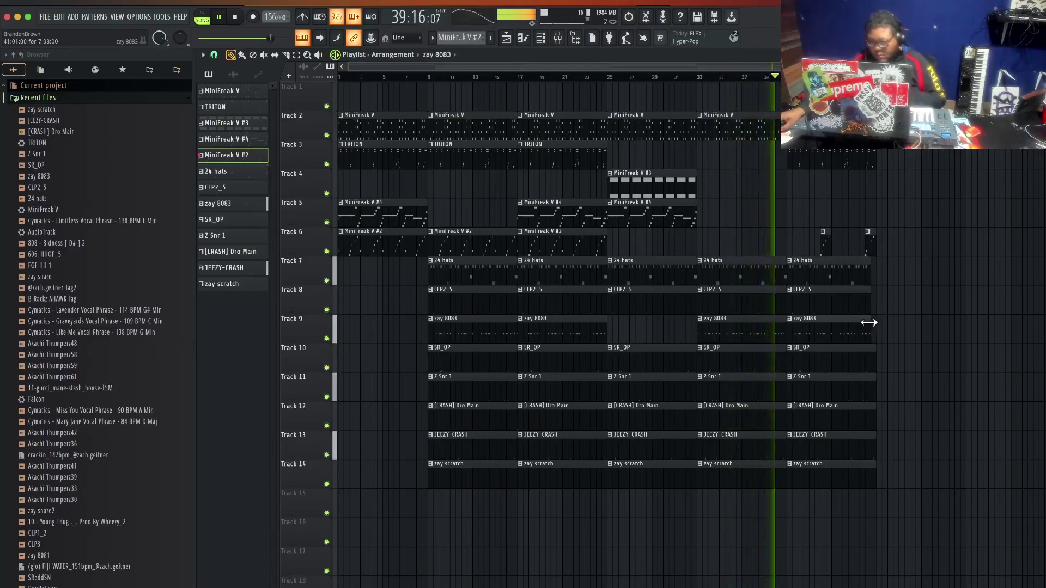
left_click_drag(874, 360, 869, 380)
left_click_drag(875, 438, 870, 439)
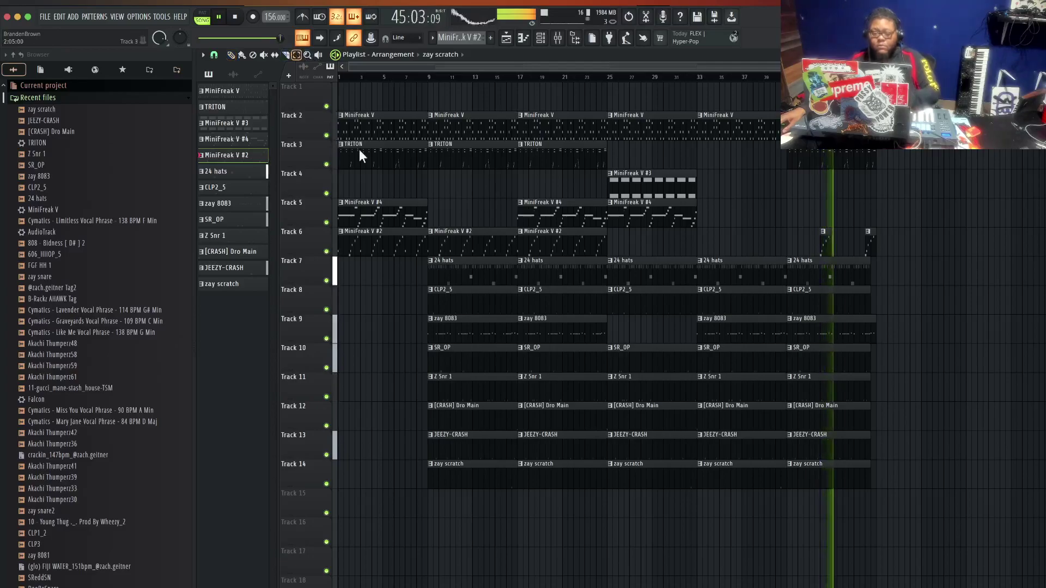
- Duplicate the whole arrangement from bar 9 to bar 49 twice and delete the surplus clips from bar 105 onward
left_click_drag(471, 455, 893, 98)
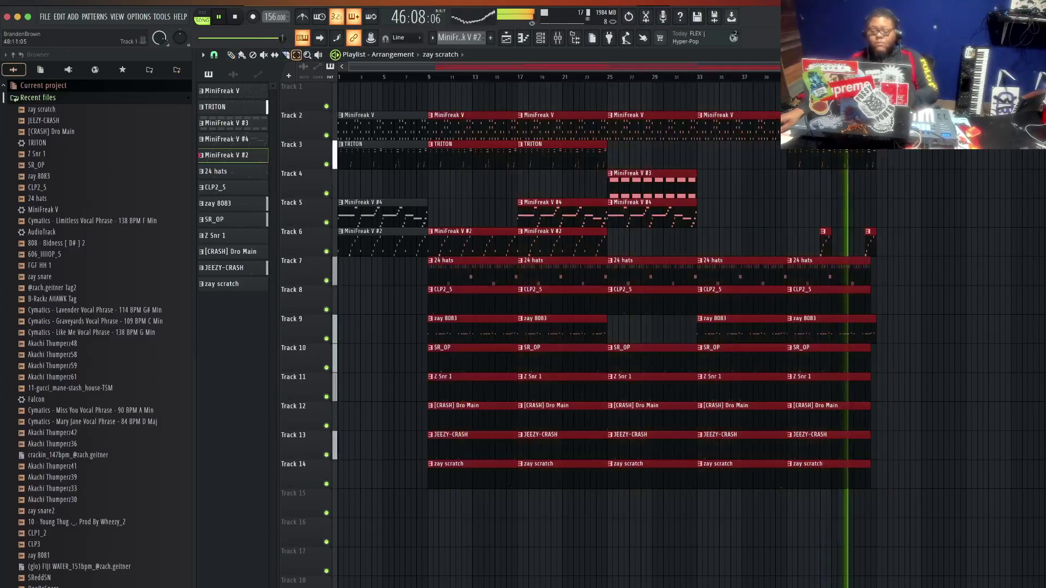
key("ctrl+b")
key("ctrl+b")
left_click_drag(745, 500, 1005, 85)
key("Delete")
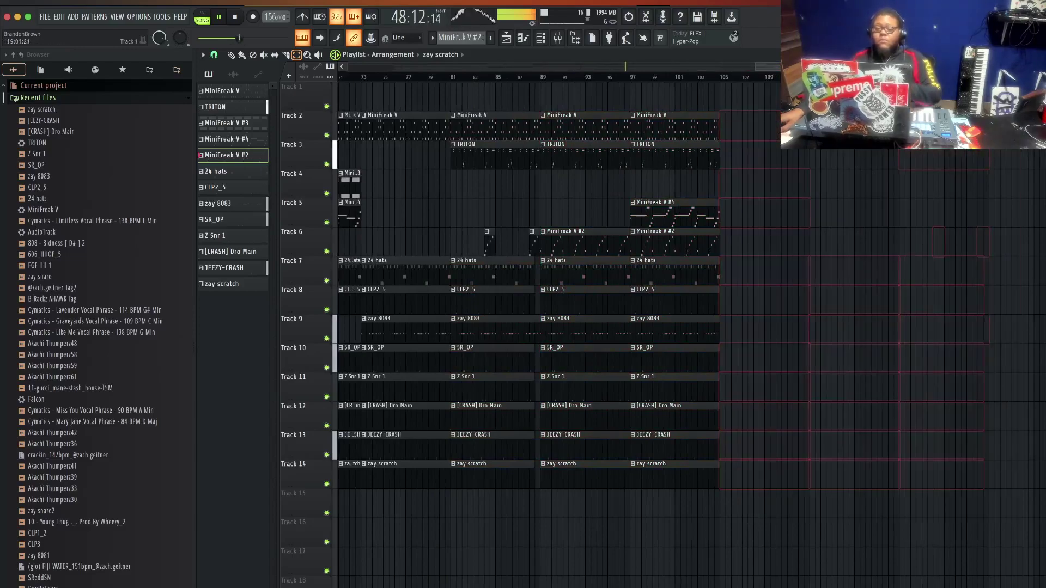
- Insert Fruity Soft Clipper in the Master track's first effect slot and adjust its post gain and its threshold to -6.3 dB
left_click(557, 38)
left_click_drag(352, 342, 643, 323)
double_click(457, 328)
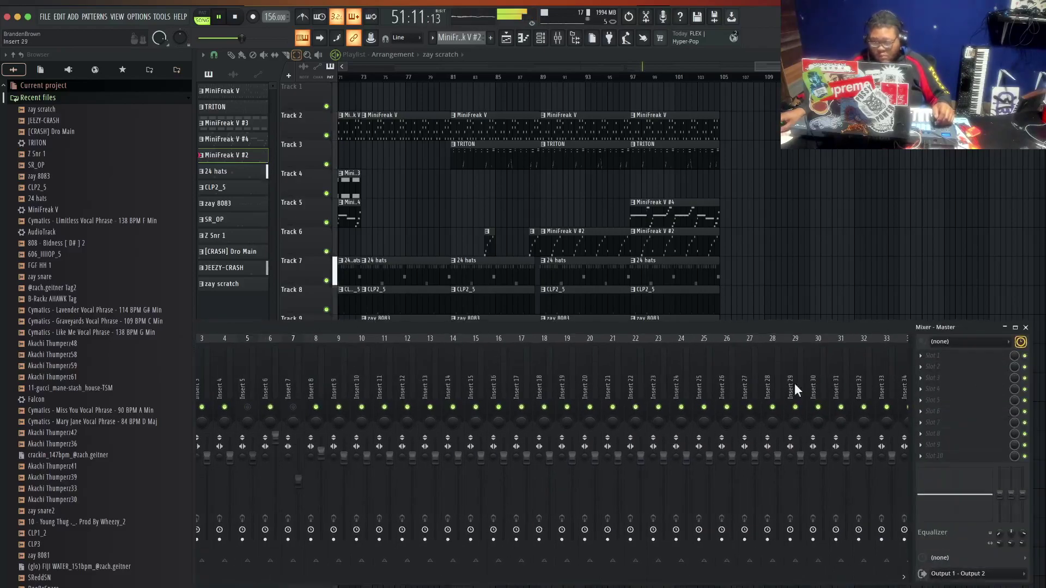
left_click(929, 358)
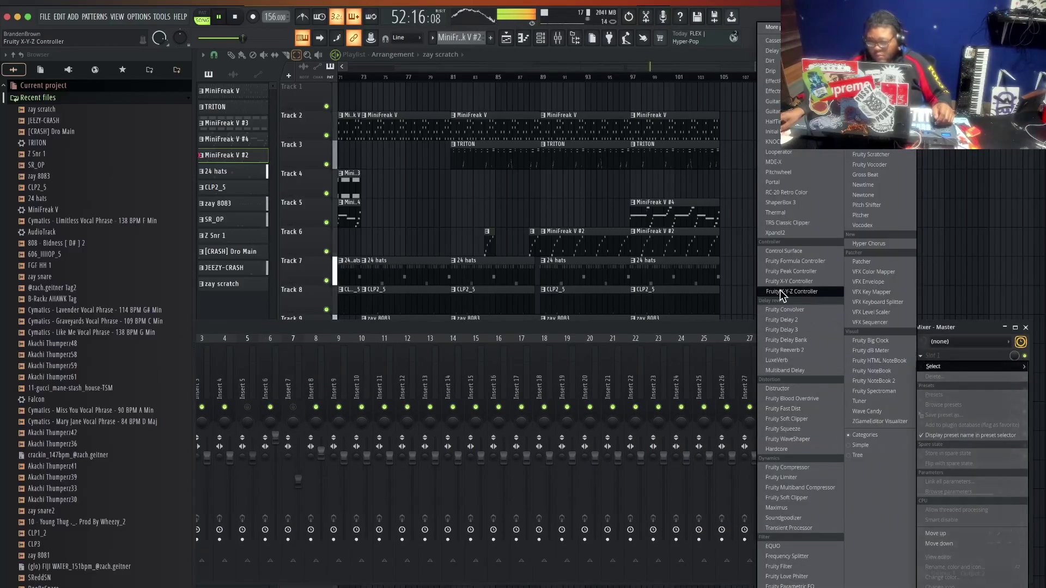
left_click(799, 418)
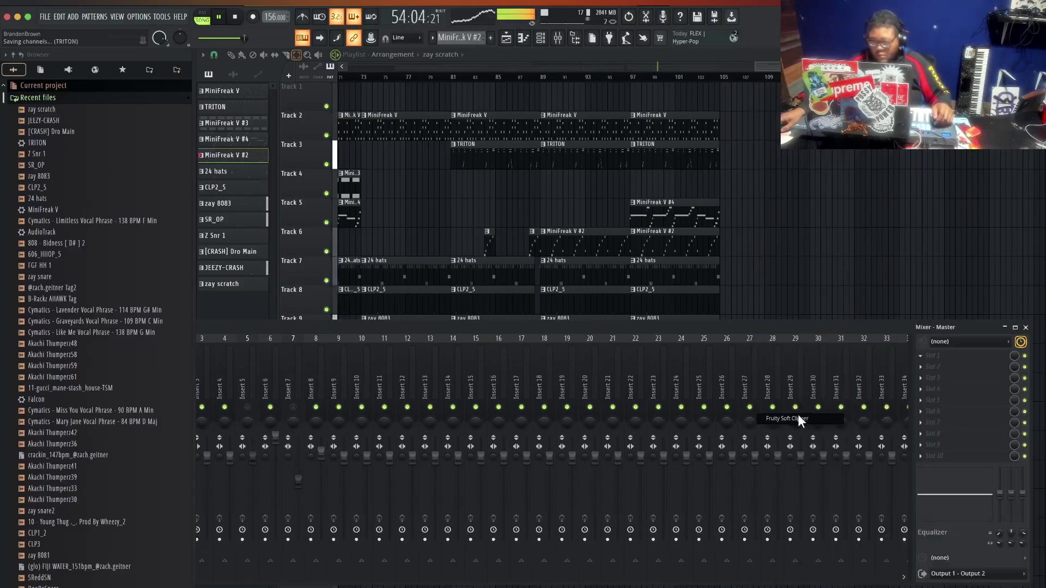
left_click_drag(265, 140, 265, 133)
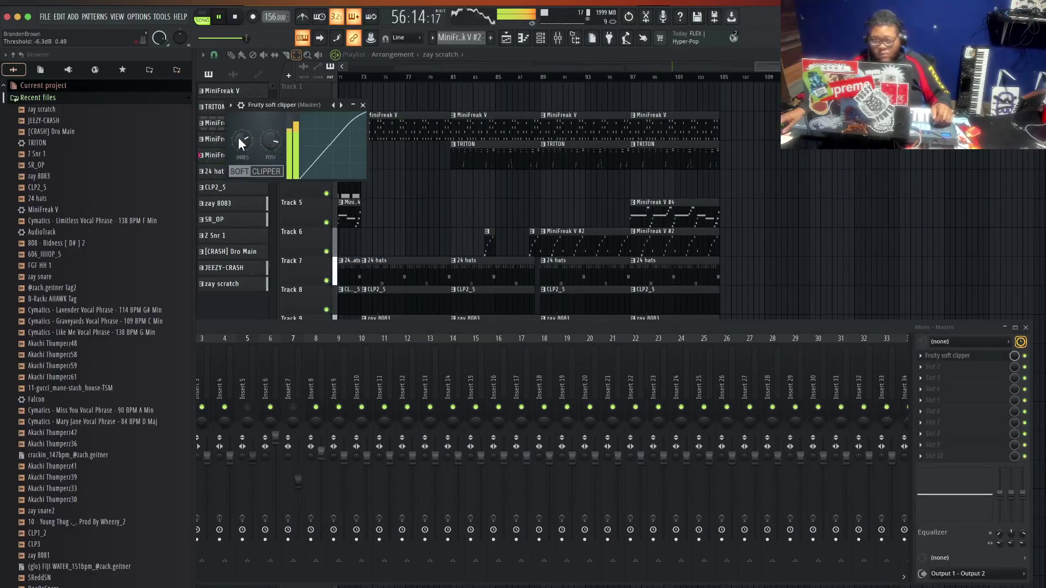
- Fine-tune the zay 8083 channel's volume in the channel rack
left_click(538, 38)
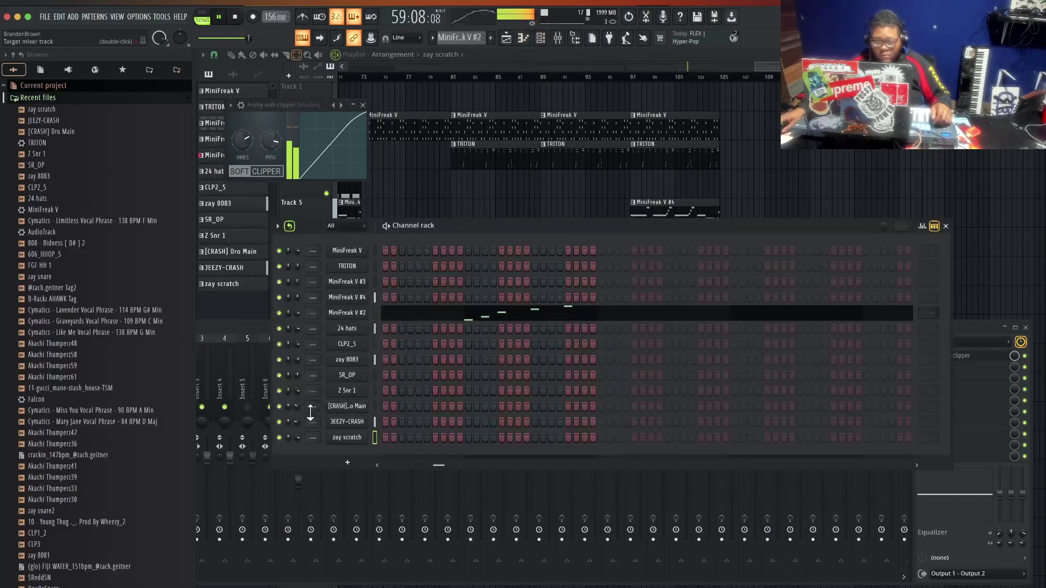
left_click_drag(298, 359, 300, 356)
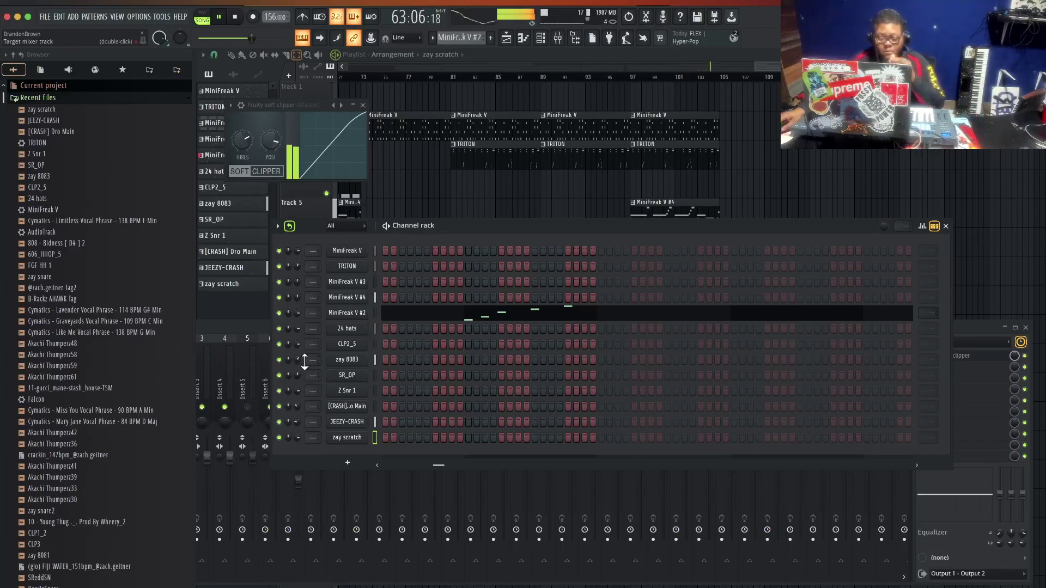
mouse_move(297, 389)
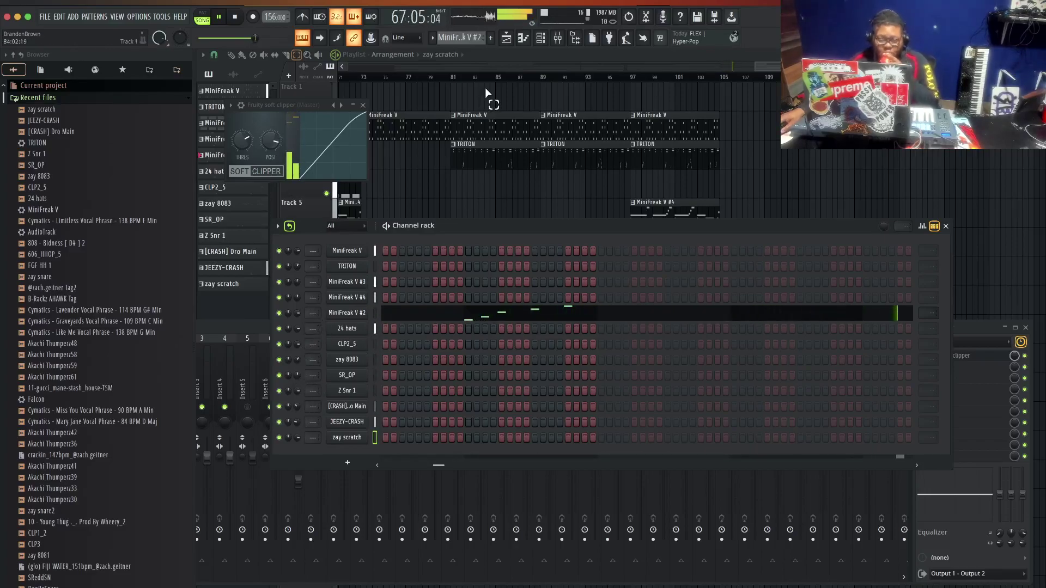
- Delete the Z Snr 1 clips on Track 11 at bars 33, 41, 73 and 81
scroll(495, 82, "down", 3)
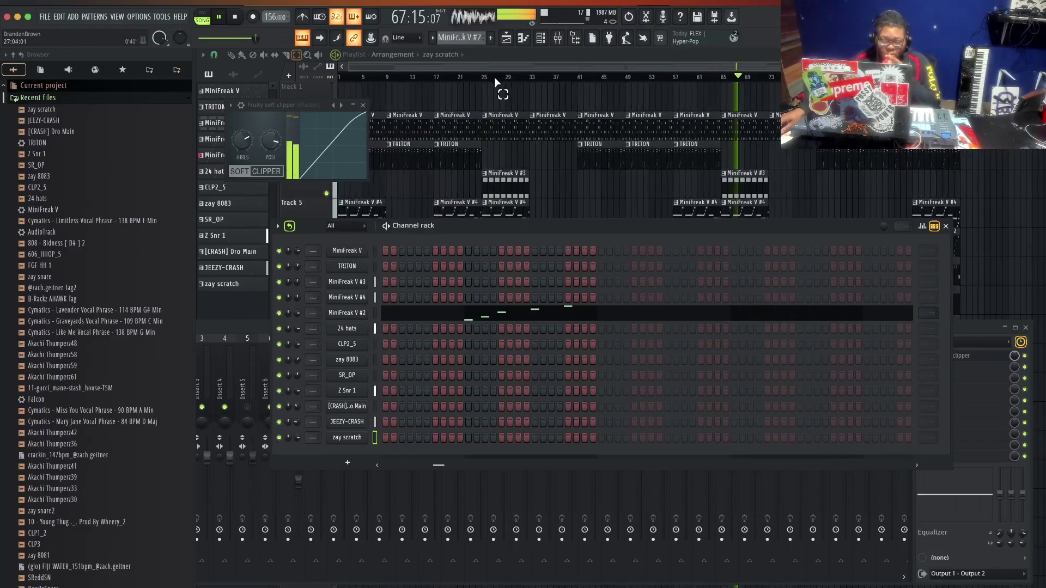
left_click(447, 68)
left_click(230, 55)
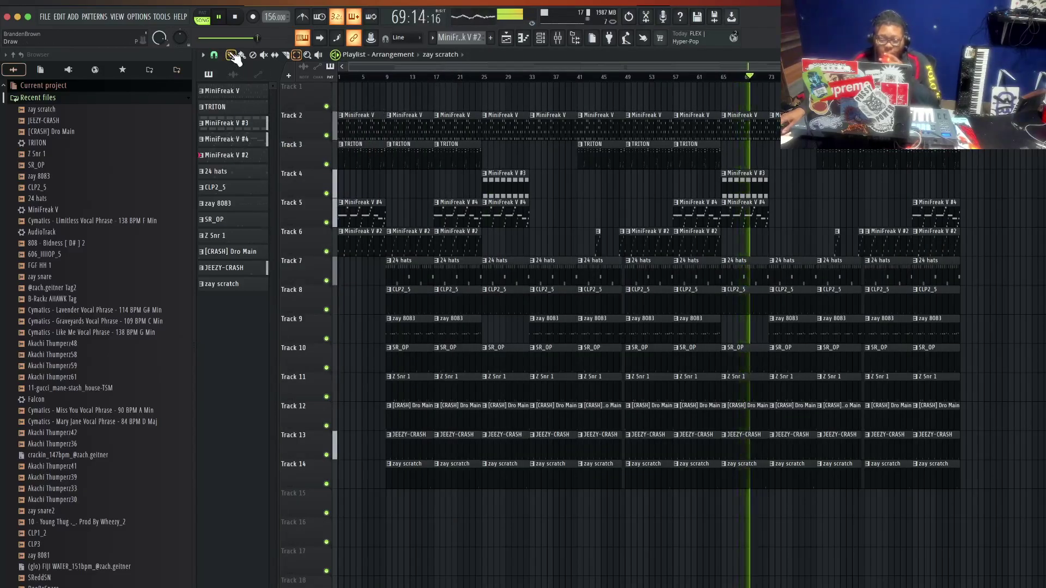
right_click(786, 384)
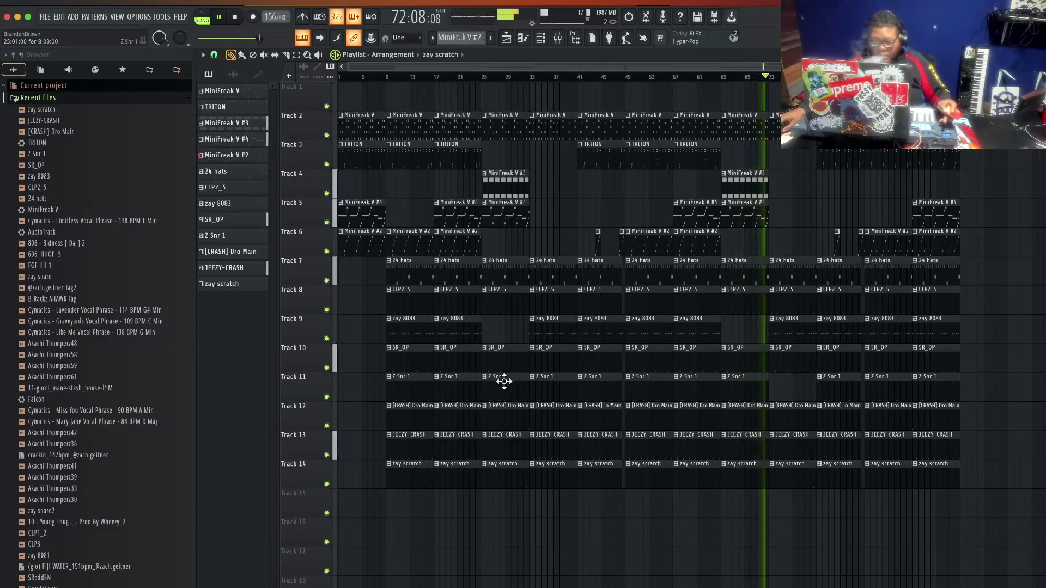
right_click(551, 380)
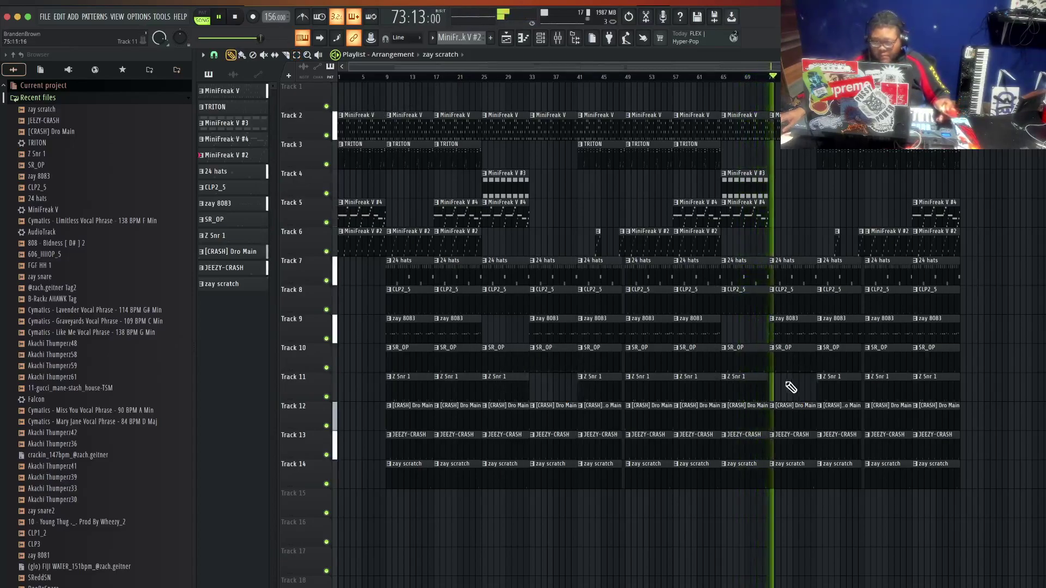
right_click(823, 388)
right_click(596, 381)
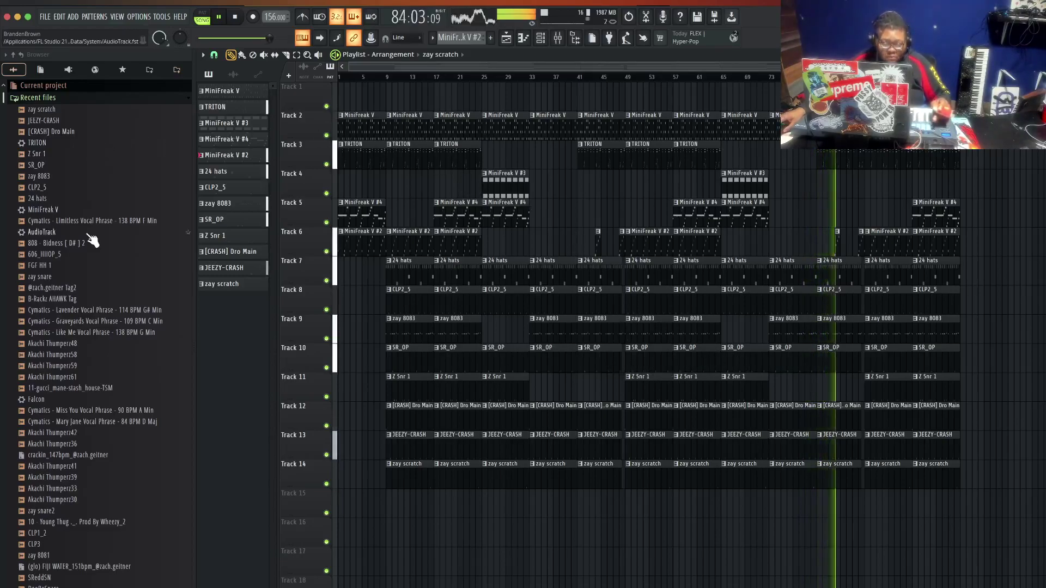
- Add the B-Rackz AHAWK Tag sample on Track 15 at bar 8, lower its channel volume to 65% and play from about bar 7
left_click_drag(65, 299, 377, 322)
left_click_drag(381, 364, 387, 510)
double_click(386, 511)
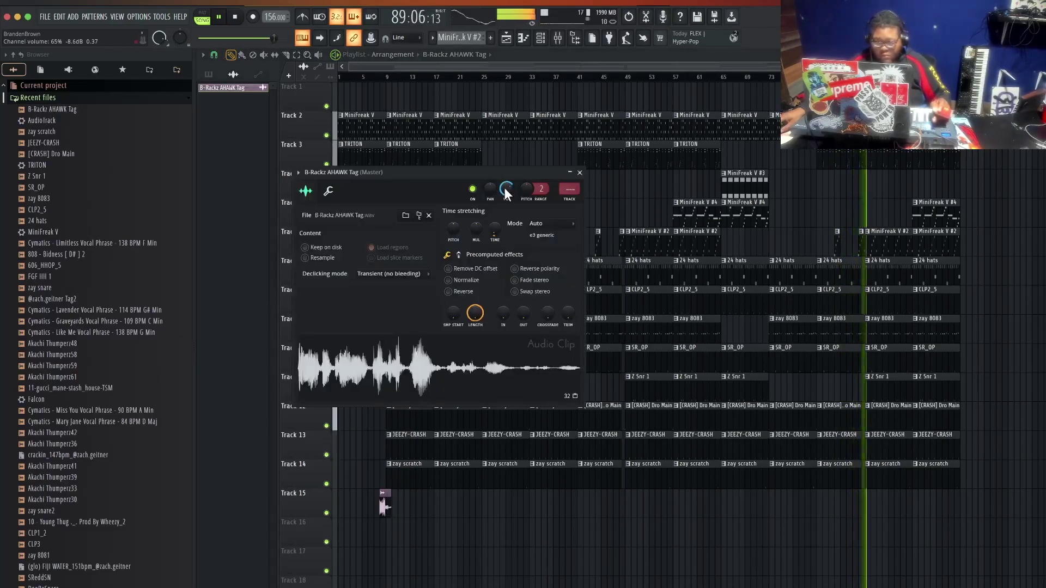
left_click(579, 172)
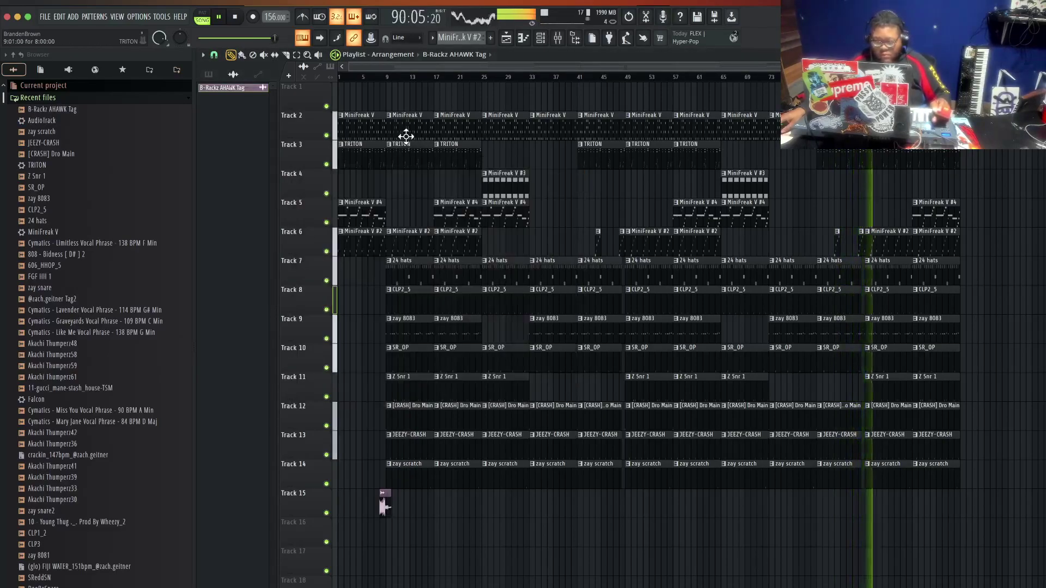
left_click(373, 77)
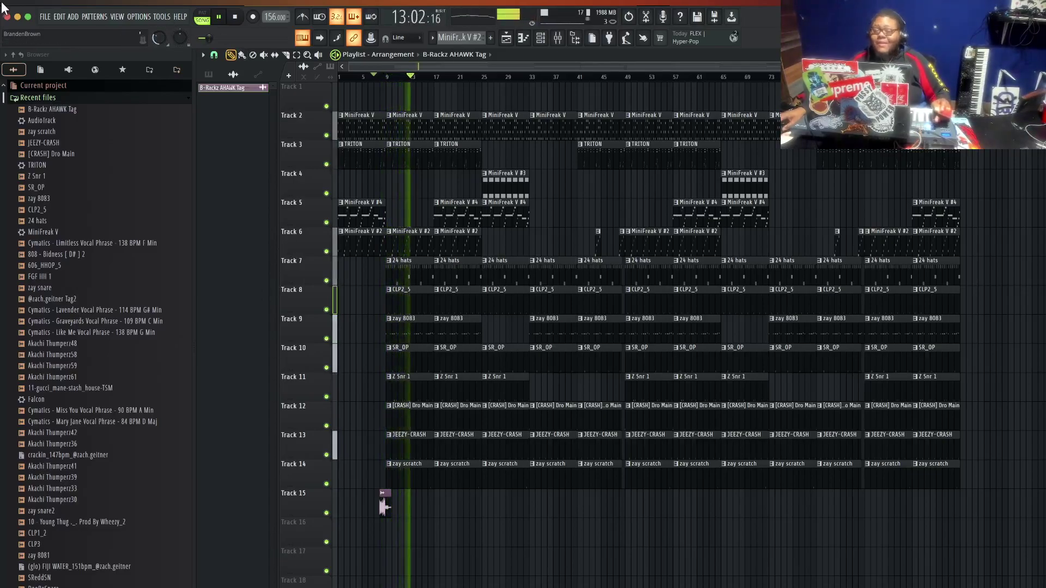
- Start saving the project without a project folder, reusing the 9/19/23 147 BPM beat's file name with number 4 and BPM 156
left_click(44, 17)
left_click(57, 75)
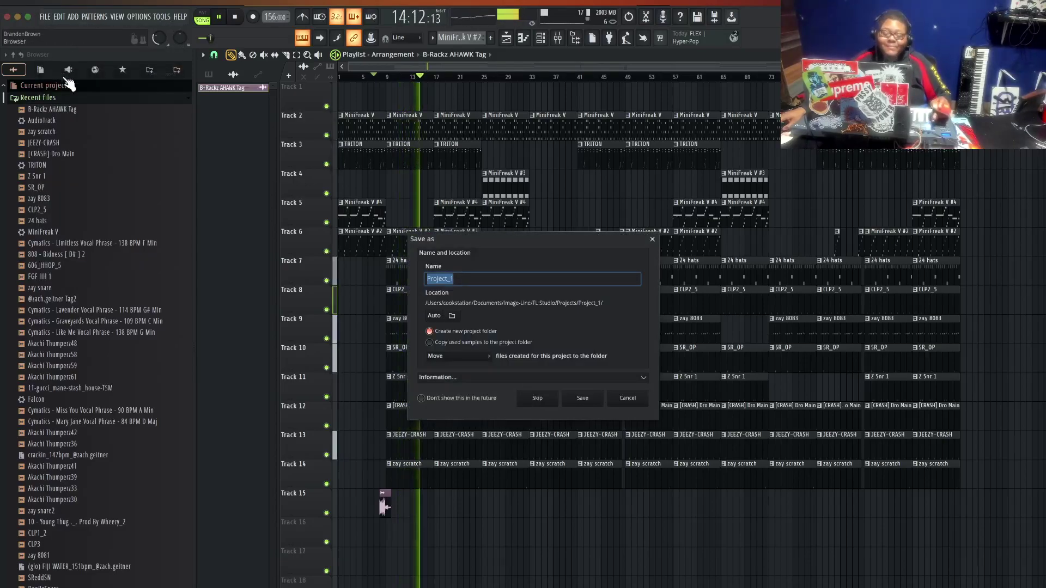
left_click(536, 397)
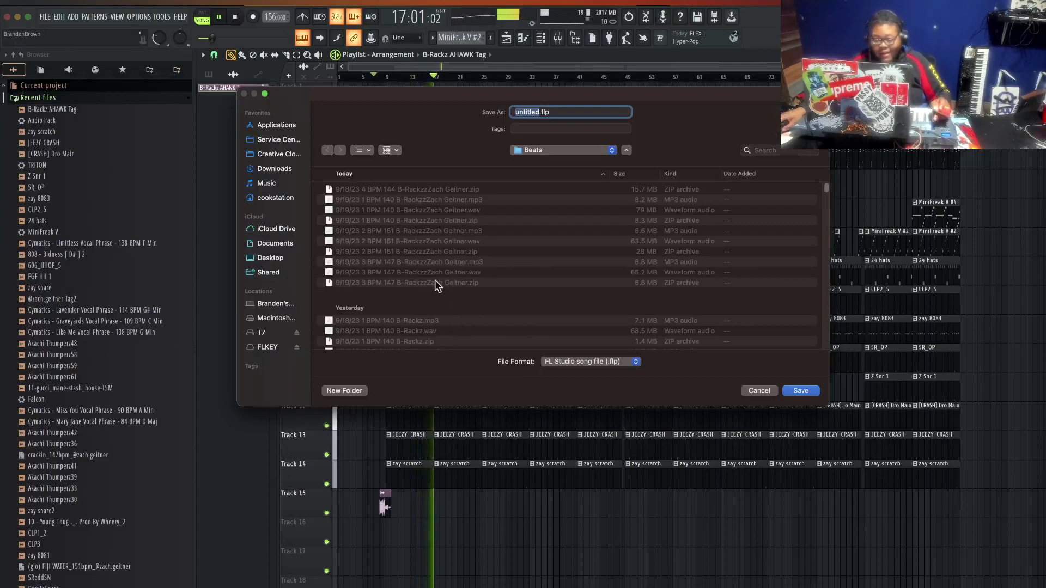
left_click(374, 279)
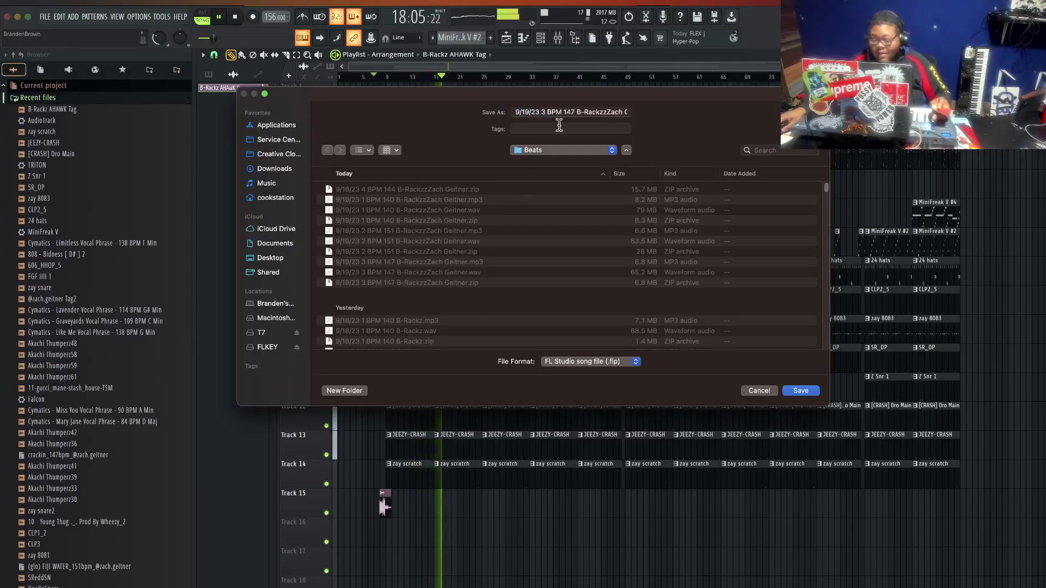
left_click(539, 111)
key("BackSpace")
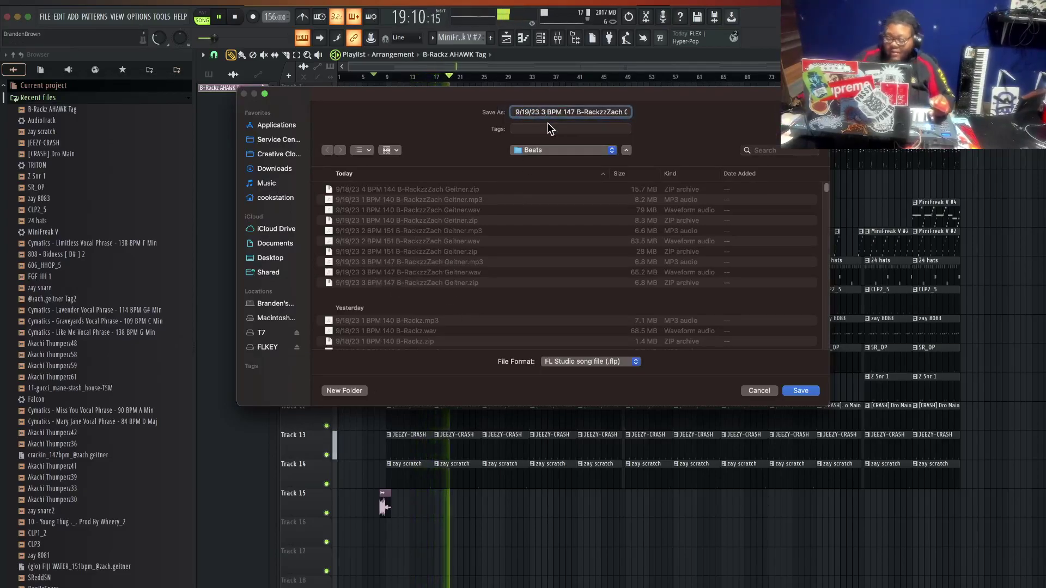
type("4")
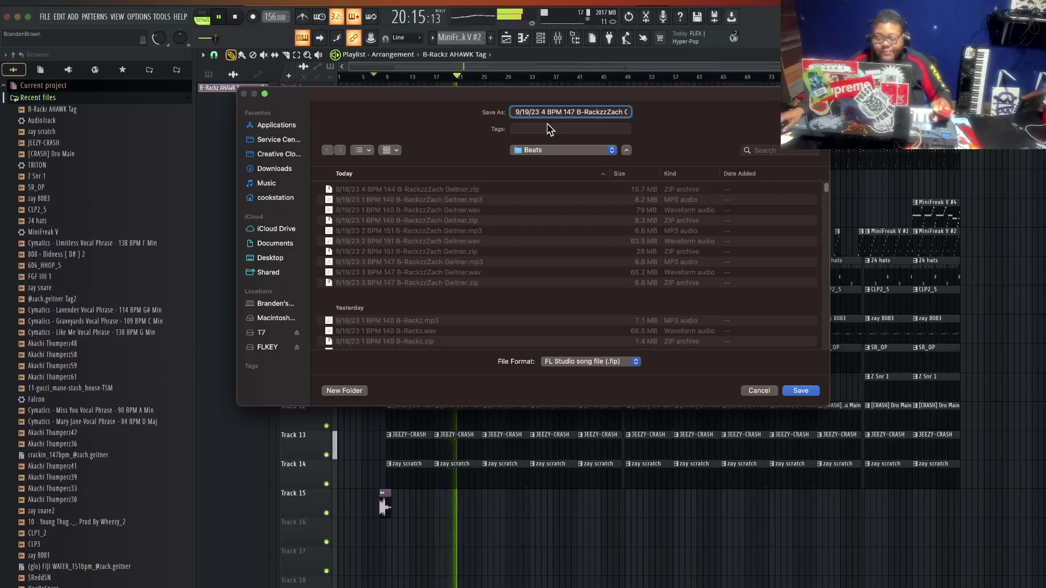
key("BackSpace")
key("BackSpace")
key("BackSpace")
type("156")
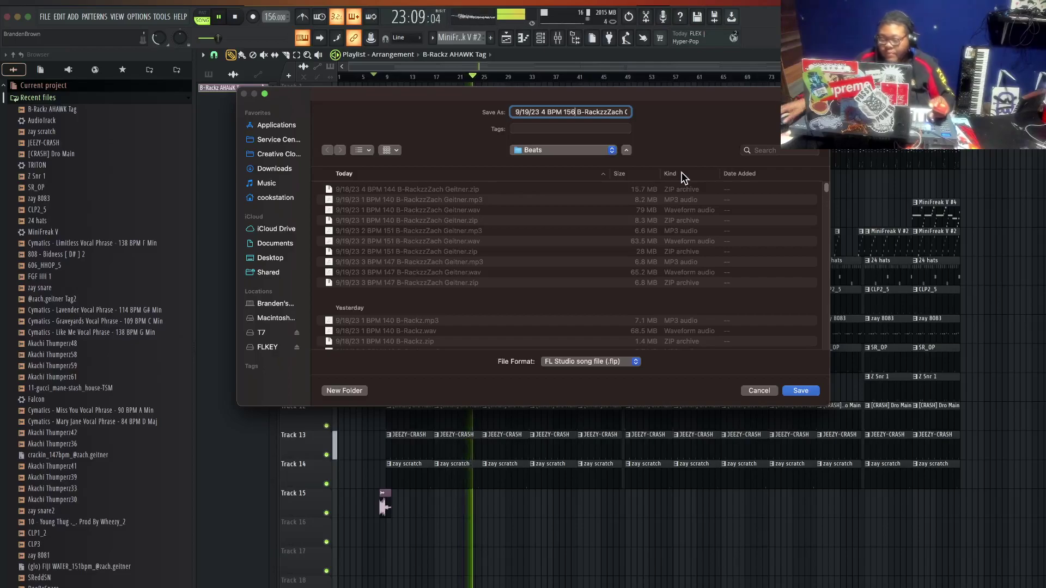
- Remove the collaborator's name from the file name, leaving 9/19/23 4 BPM 156 B-Rackz
left_click_drag(607, 112, 623, 118)
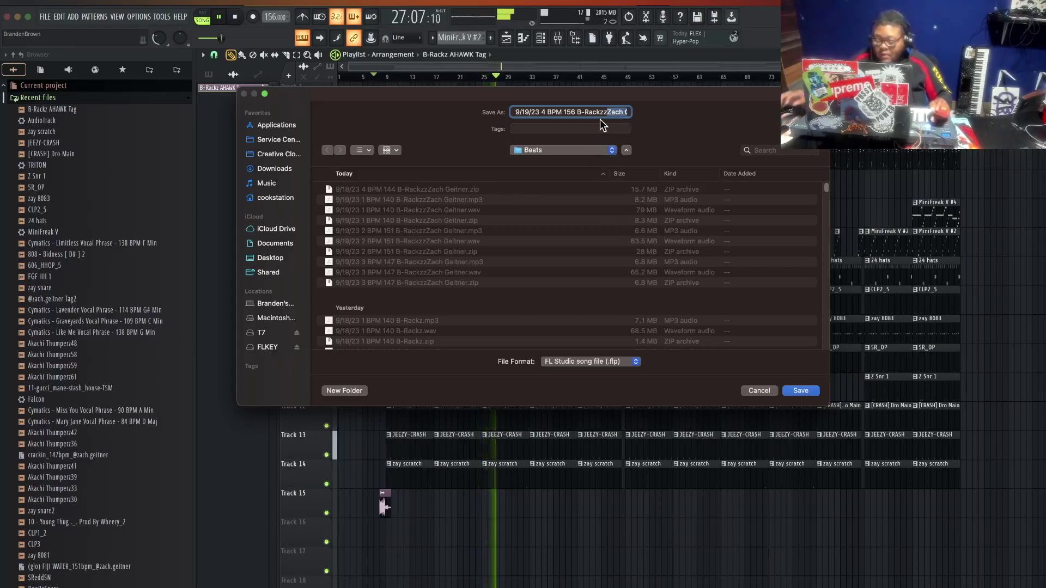
key("Right")
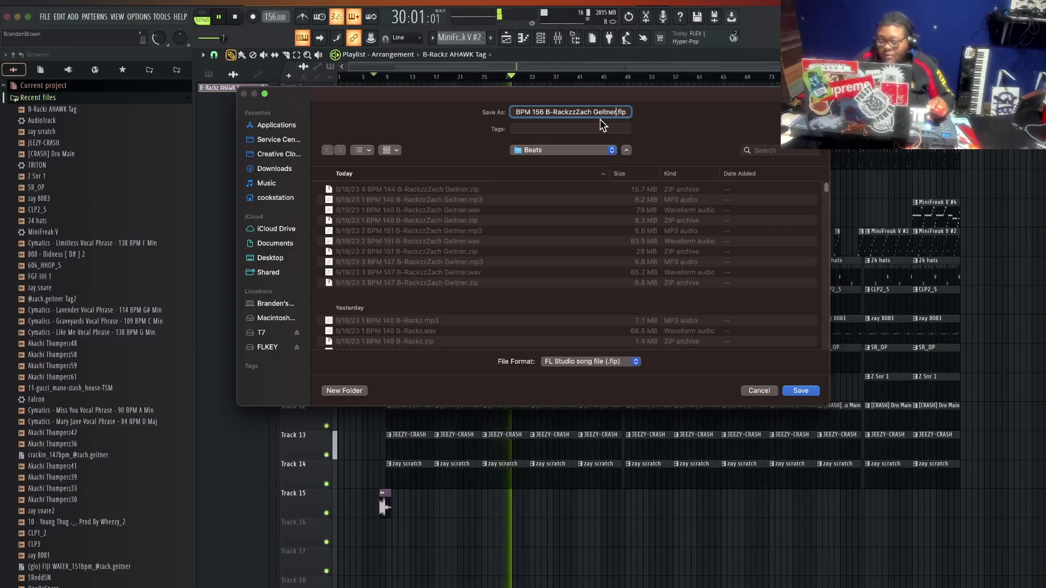
key("BackSpace")
key("BackSpace")
key("BackSpace")
key("BackSpace")
key("BackSpace")
key("BackSpace")
key("BackSpace")
key("BackSpace")
key("BackSpace")
key("BackSpace")
key("BackSpace")
key("BackSpace")
key("BackSpace")
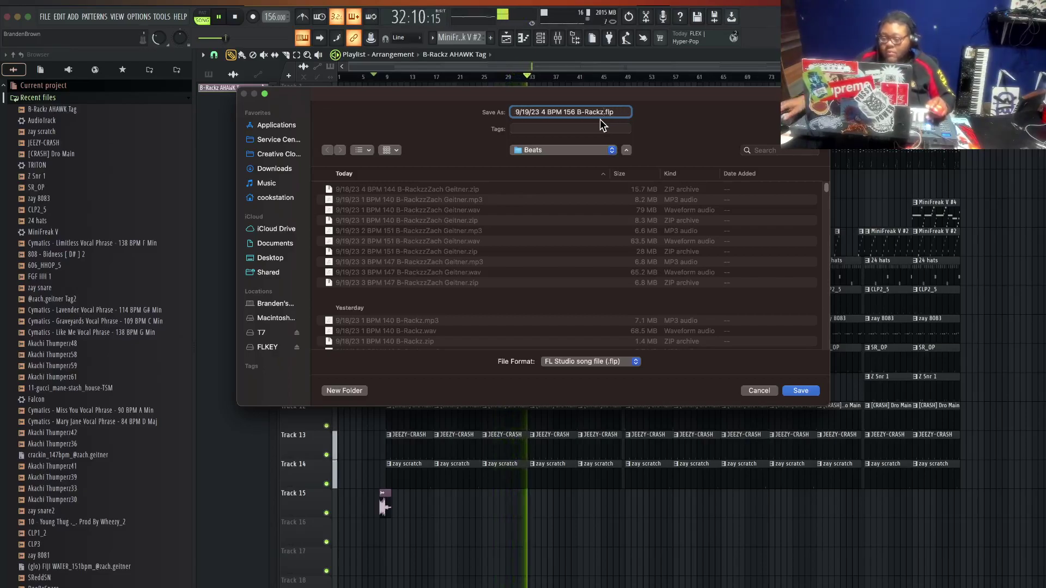
- Save the project to the Beats folder as a zipped song file (.zip), and save it once more
left_click(584, 362)
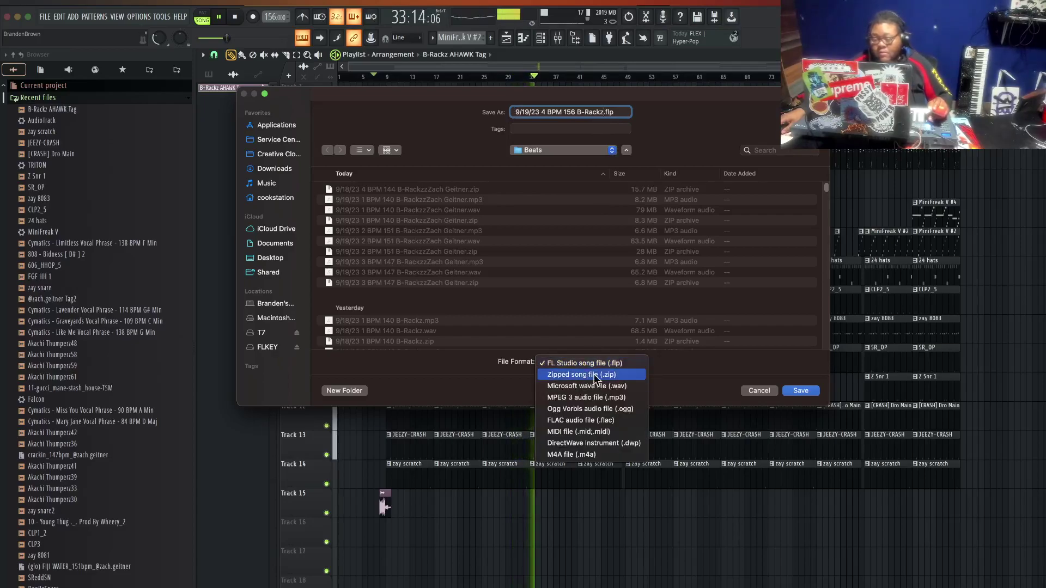
left_click(580, 375)
left_click(793, 391)
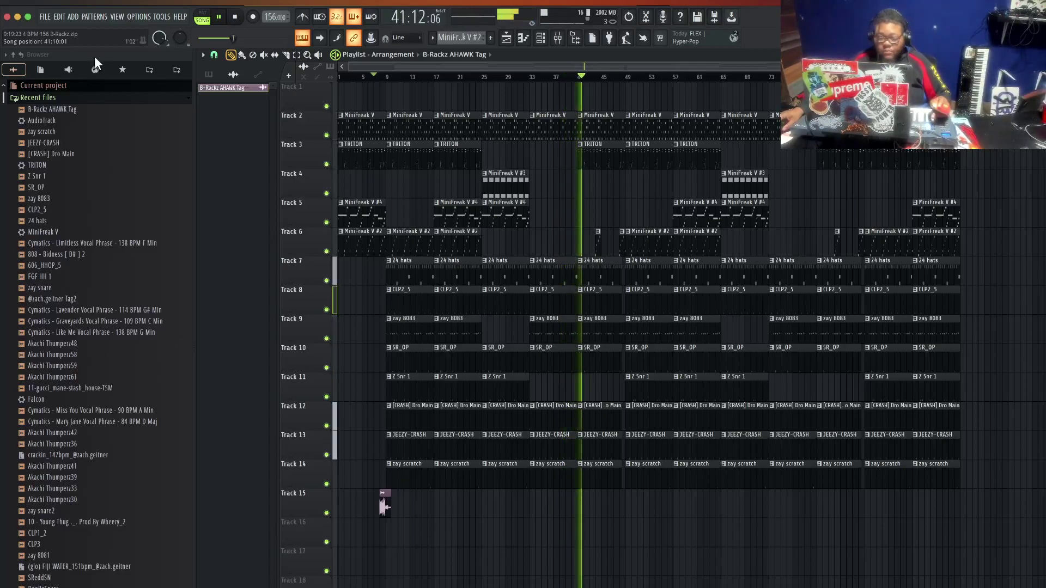
left_click(44, 16)
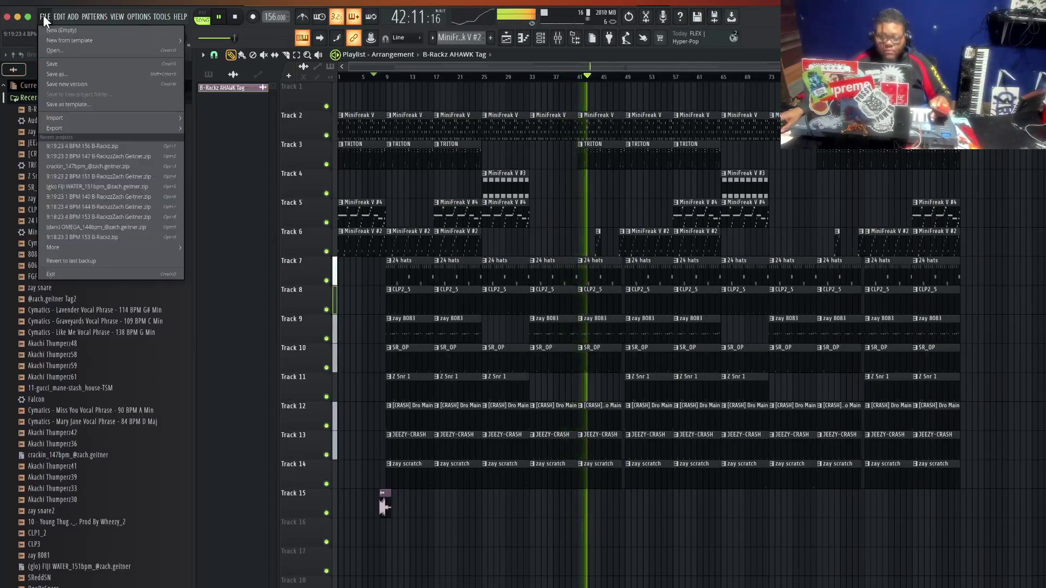
left_click(55, 63)
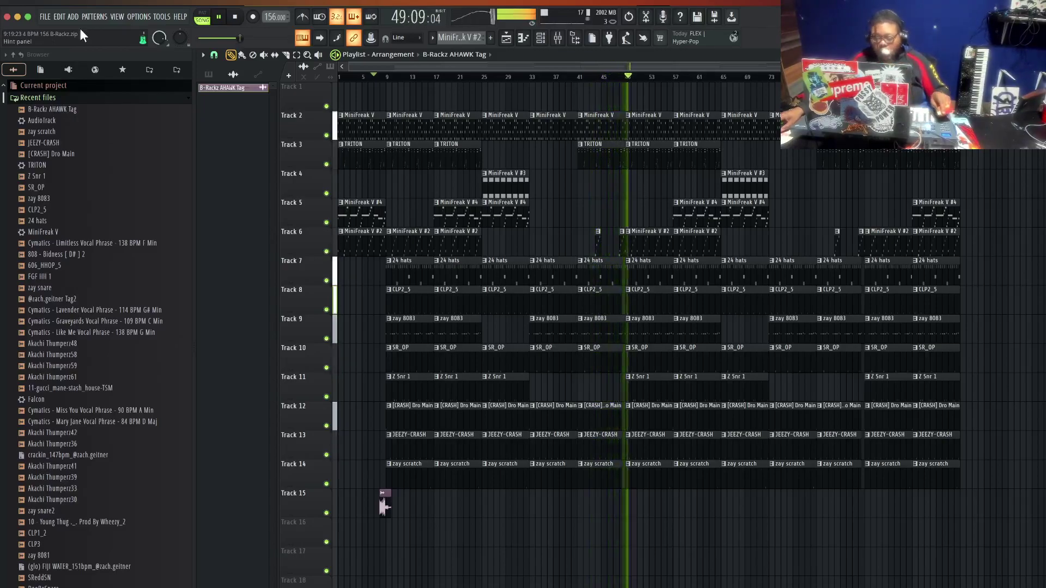
- Check the channel rack with its filter set to show all channels, and close it
left_click(541, 37)
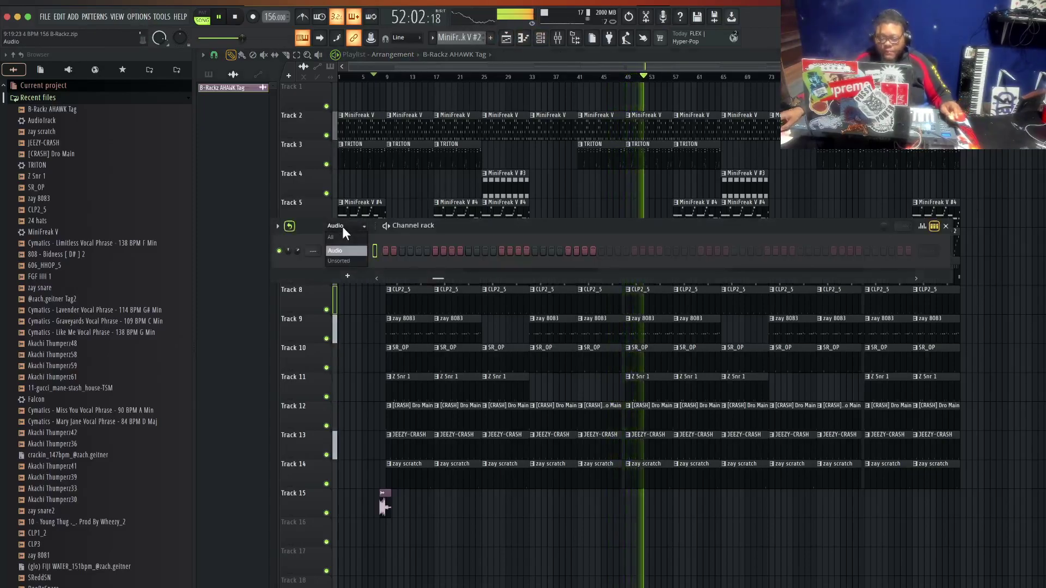
left_click(342, 227)
left_click(340, 234)
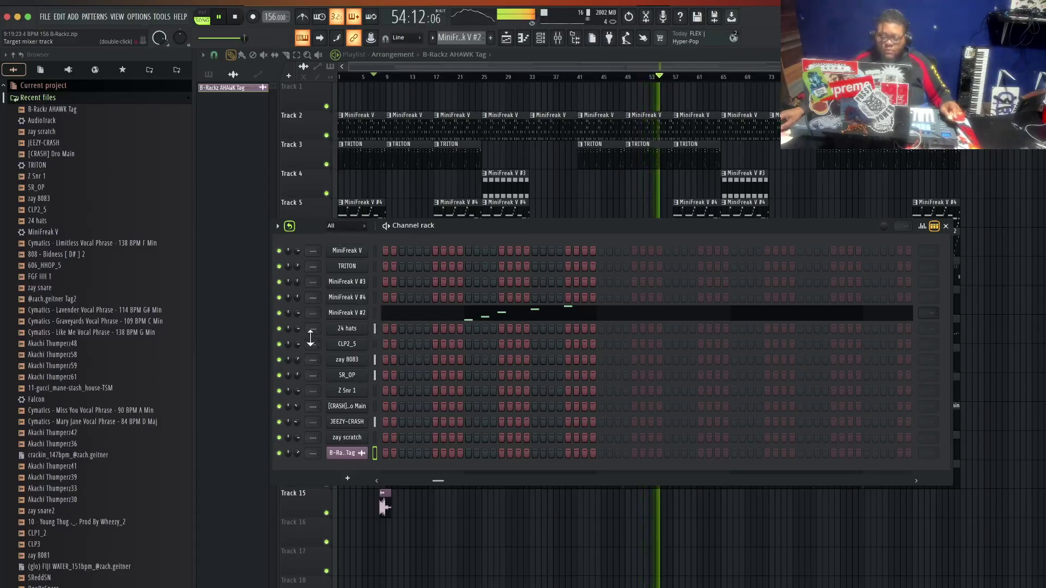
key("F6")
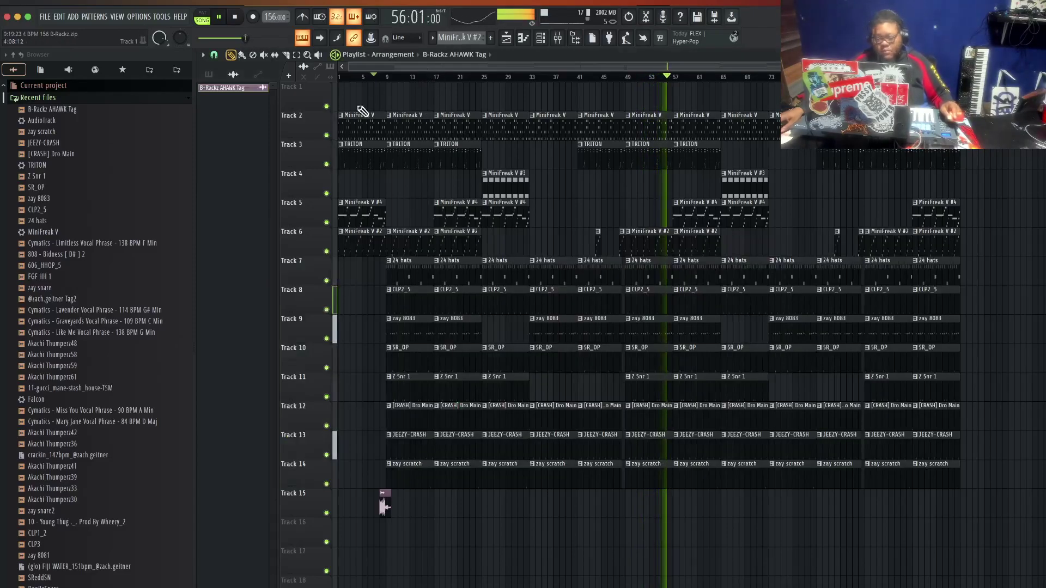
- Stop playback and save the project again under the same zipped file name in the Beats folder
left_click(46, 17)
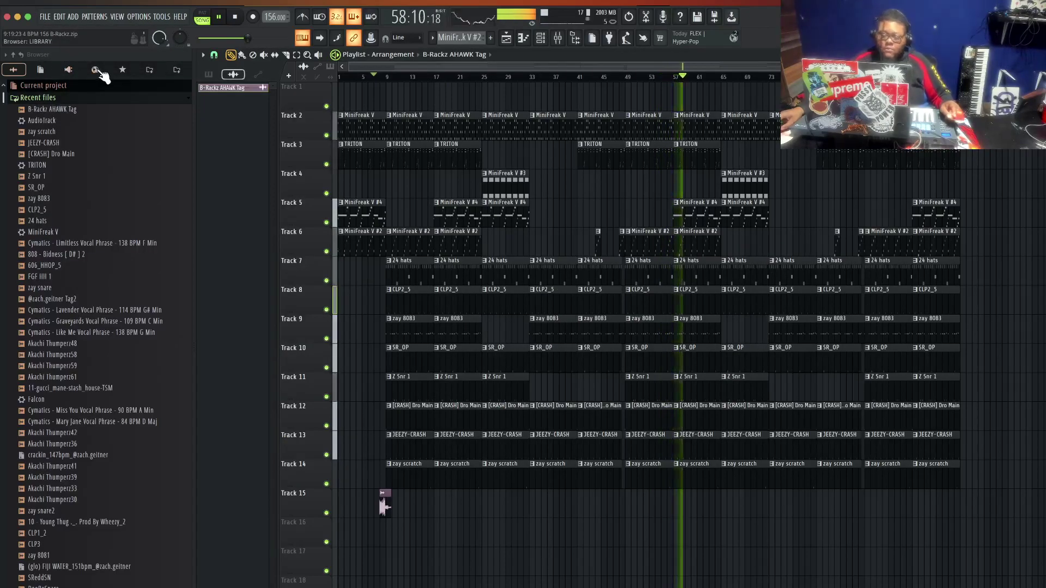
left_click(236, 18)
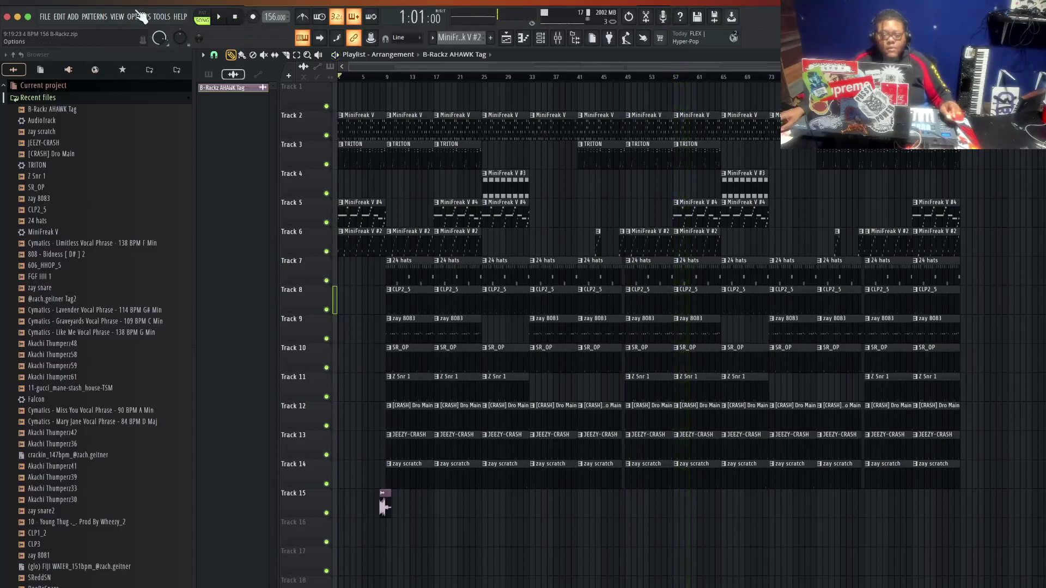
left_click(46, 17)
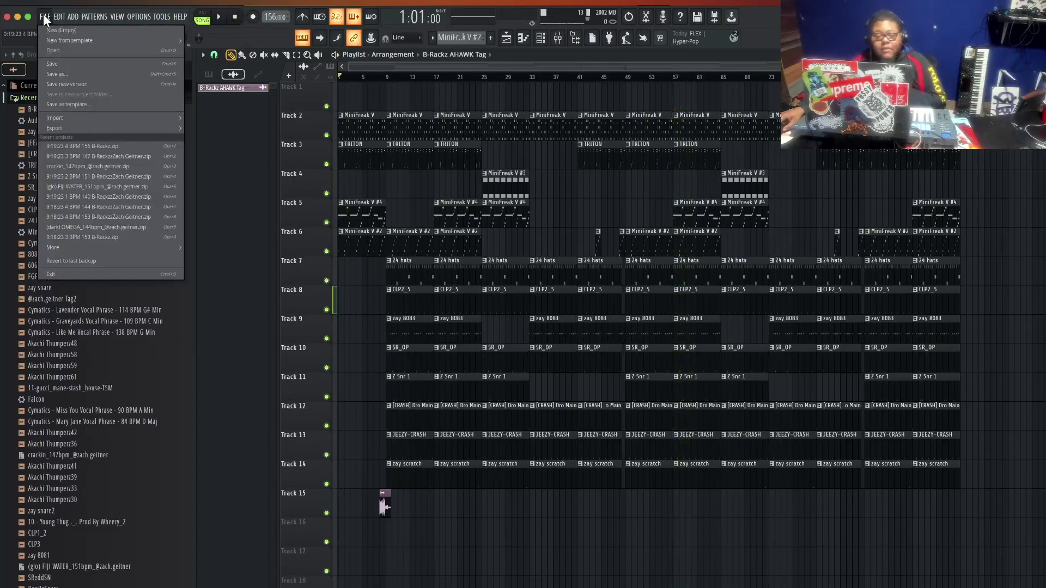
left_click(64, 75)
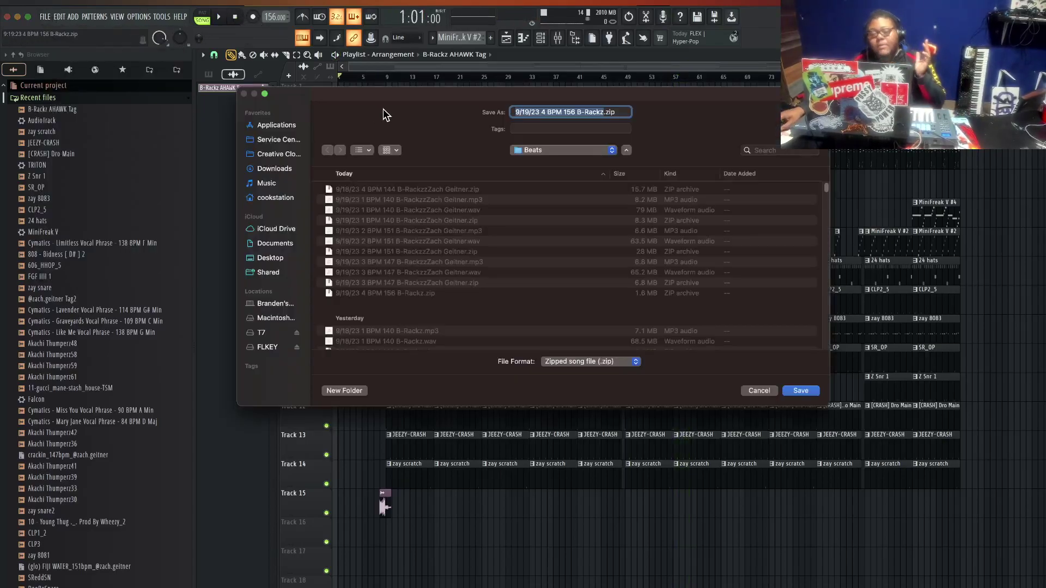
left_click(788, 391)
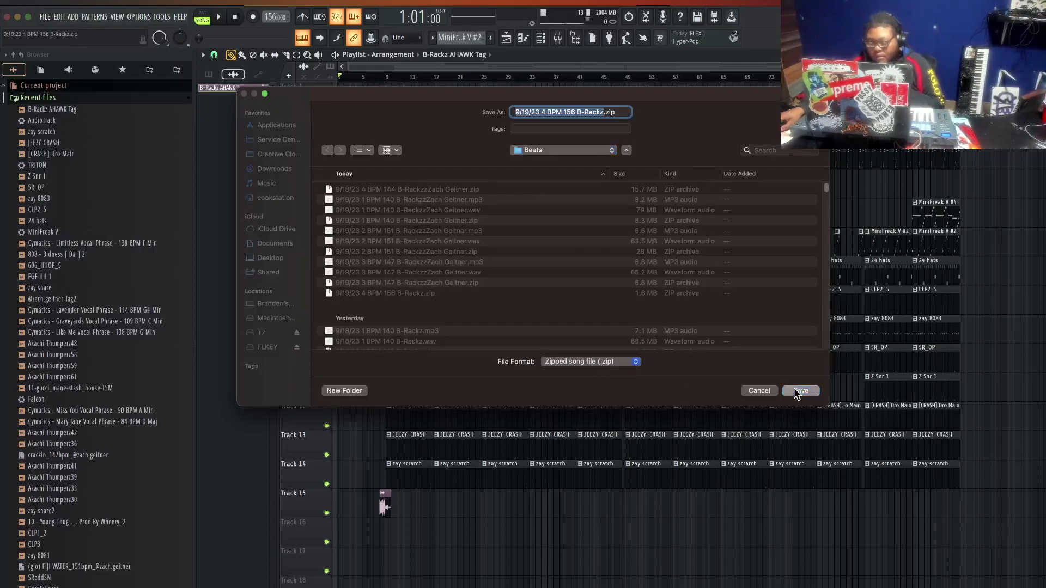
left_click(577, 302)
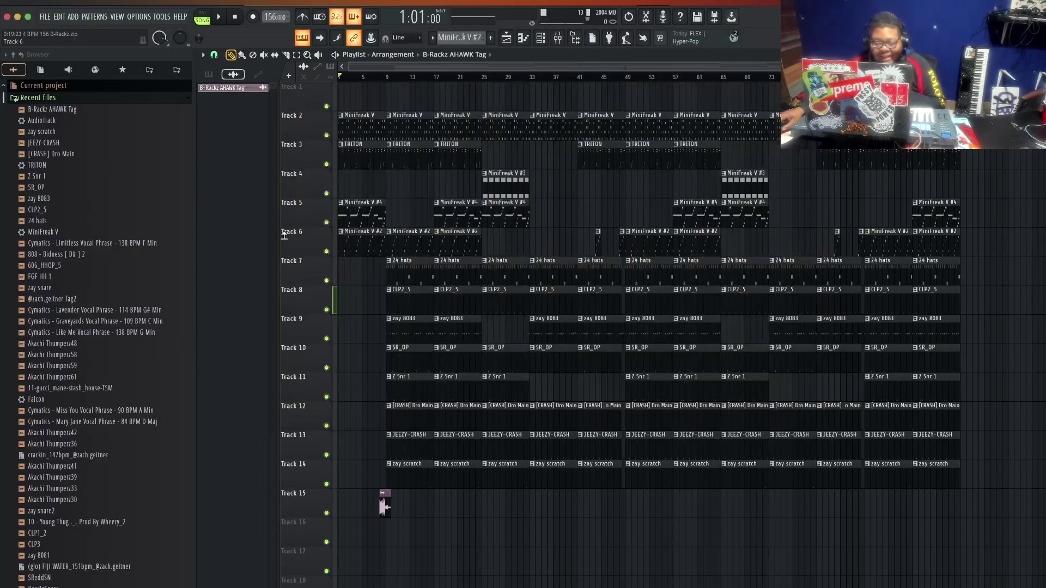
- Export the full song as MP3 and WAV under the project's file name and start the render
left_click(45, 17)
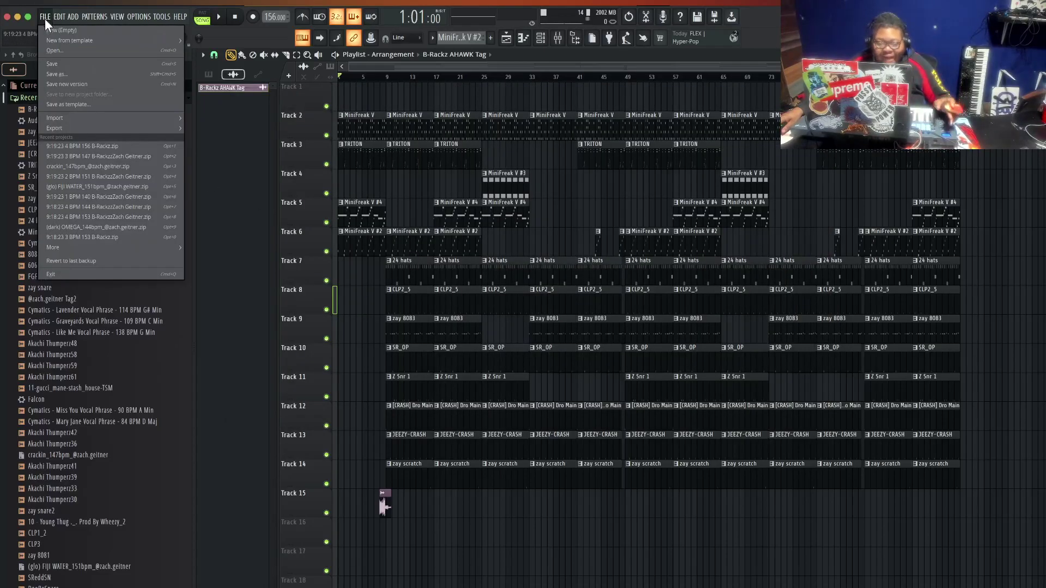
left_click(65, 74)
left_click(568, 361)
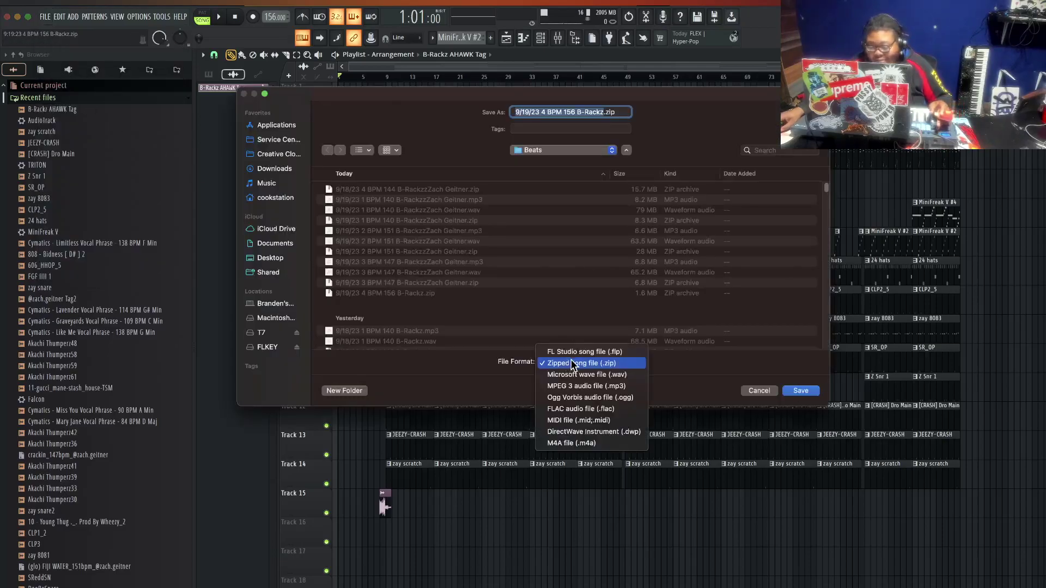
left_click(607, 386)
left_click(800, 391)
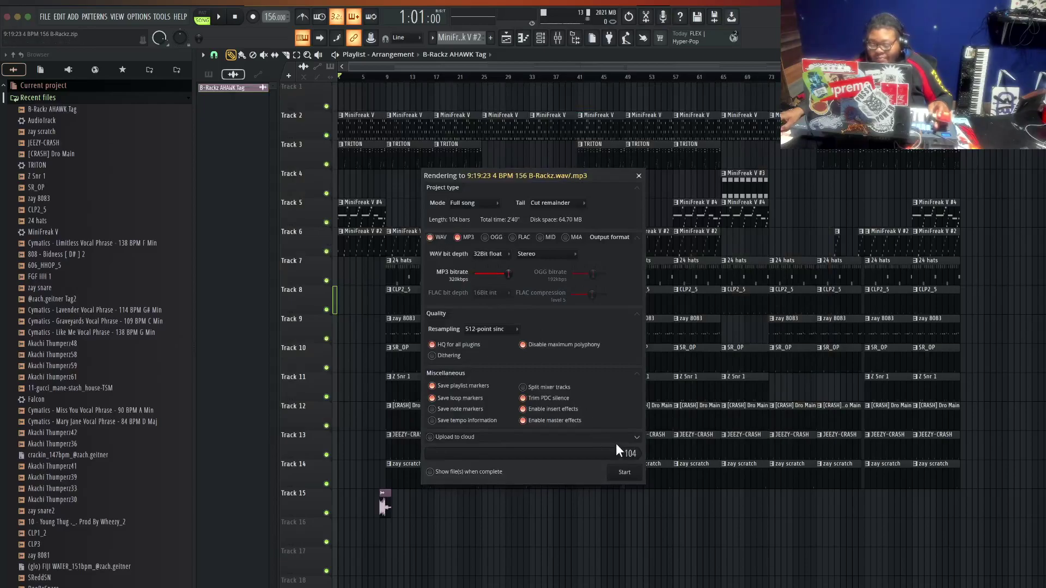
left_click(624, 473)
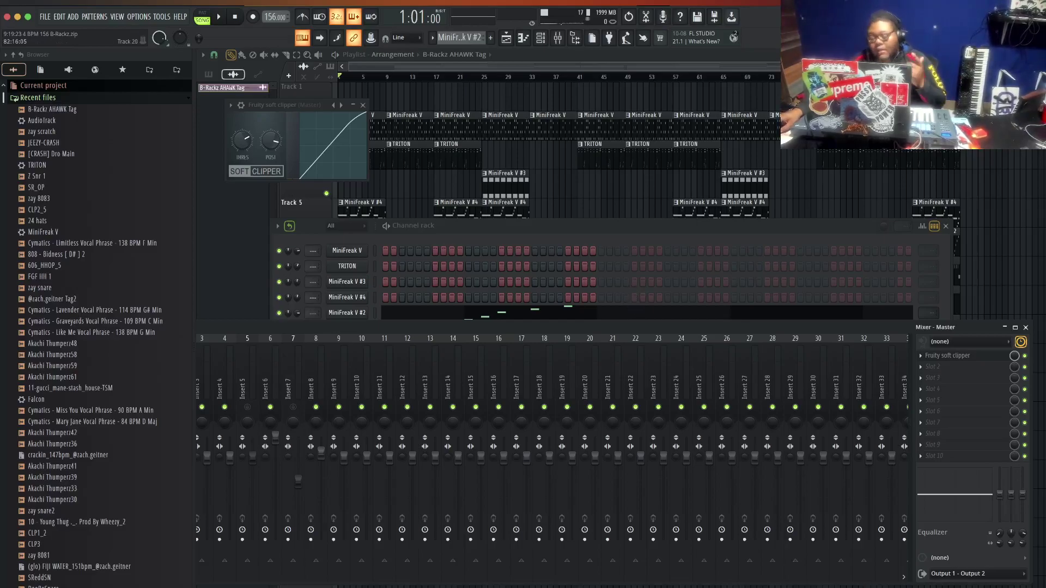
key("super+Tab")
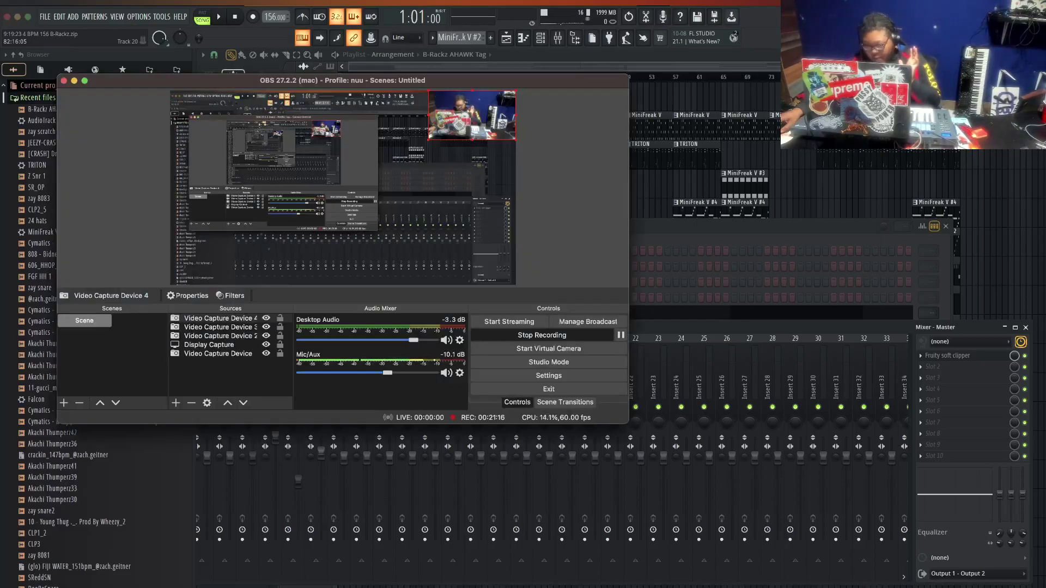